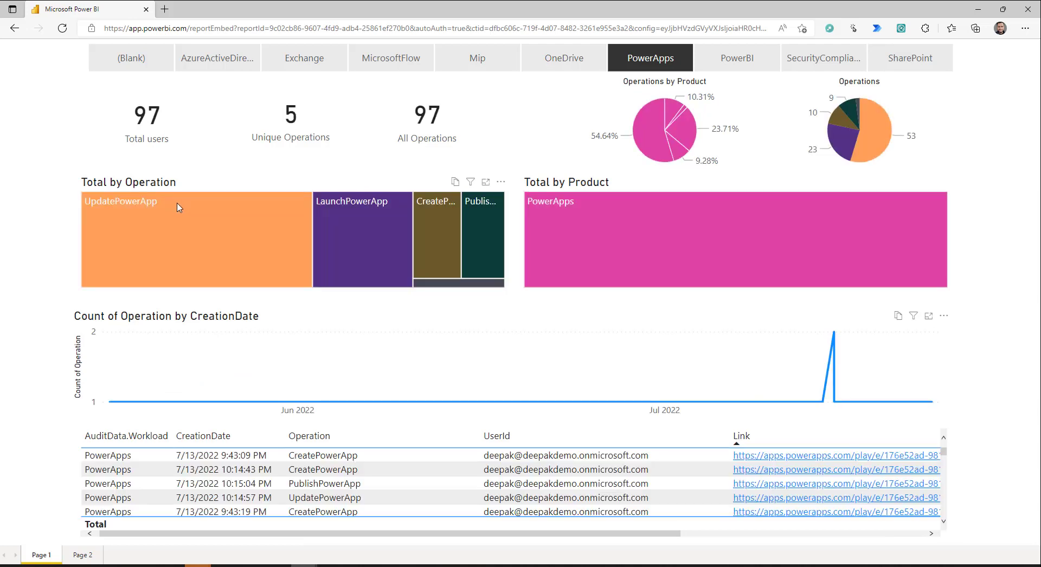
Step: Examine the operations treemap for PowerApps, and filter the report to MicrosoftFlow to examine its operations
{"action": "mouse_move", "coordinate": [174, 255]}
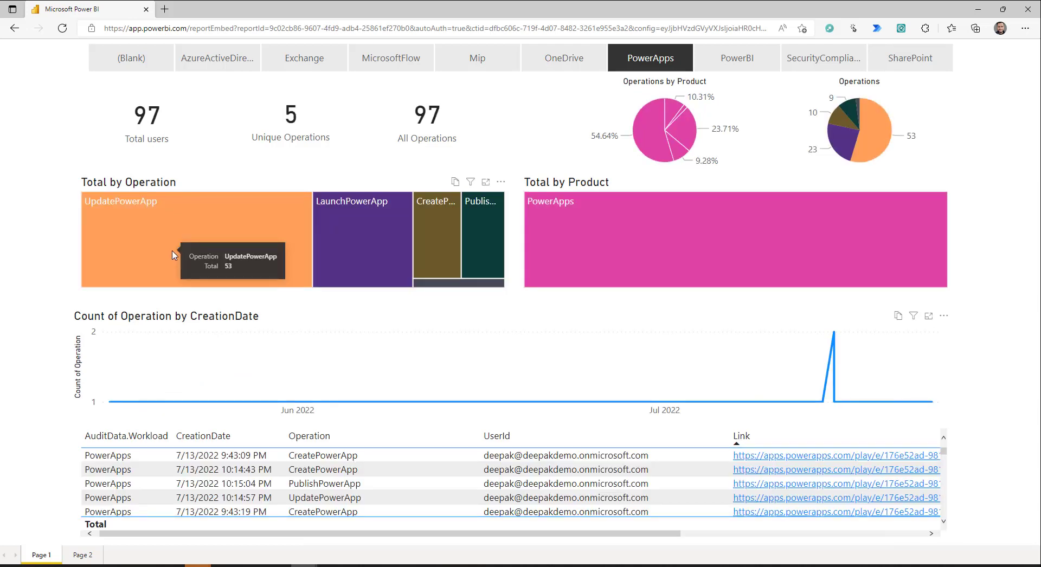
{"action": "mouse_move", "coordinate": [378, 256]}
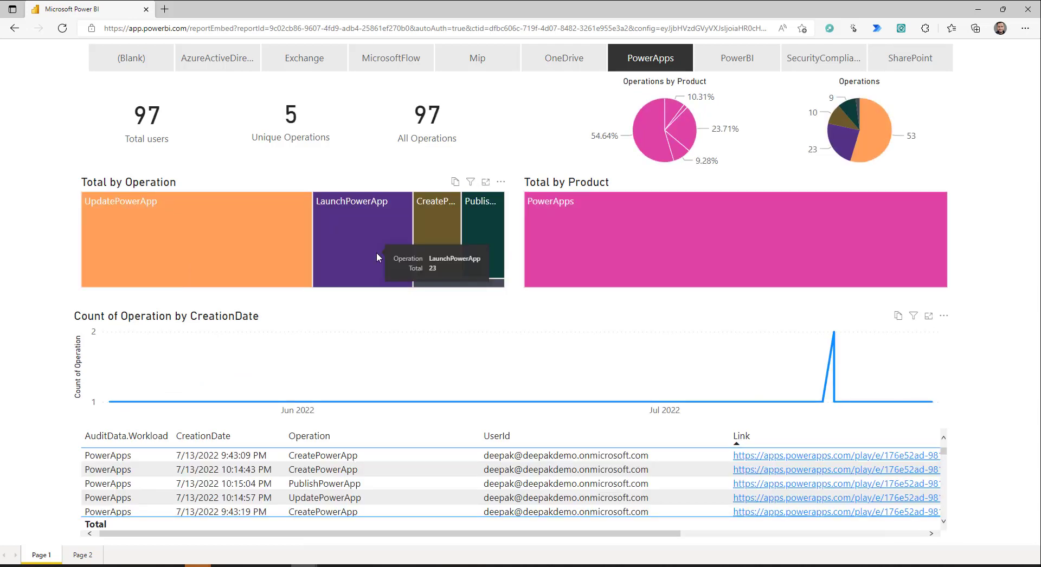
{"action": "mouse_move", "coordinate": [436, 229]}
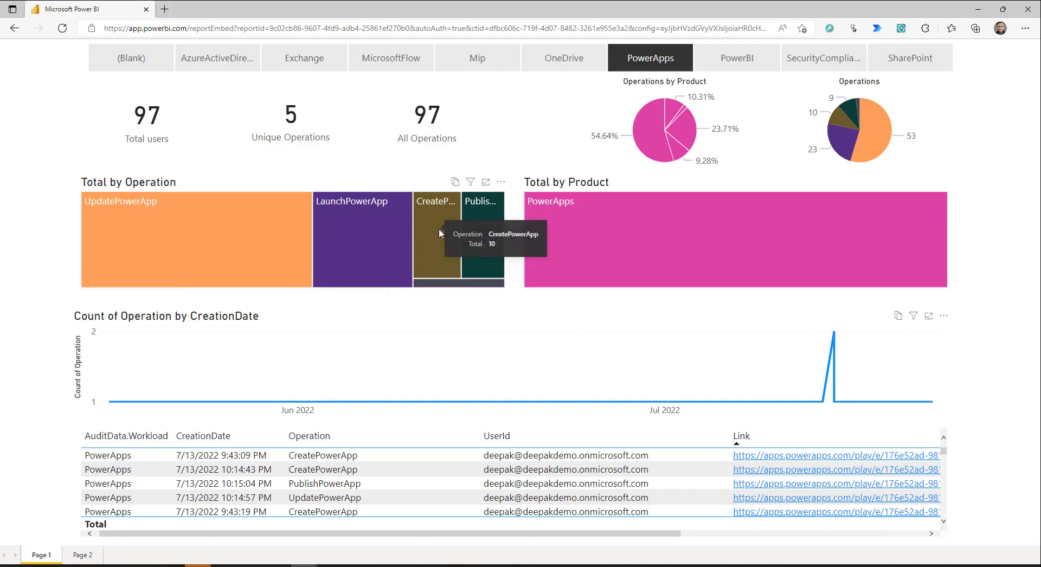
{"action": "left_click", "coordinate": [402, 60]}
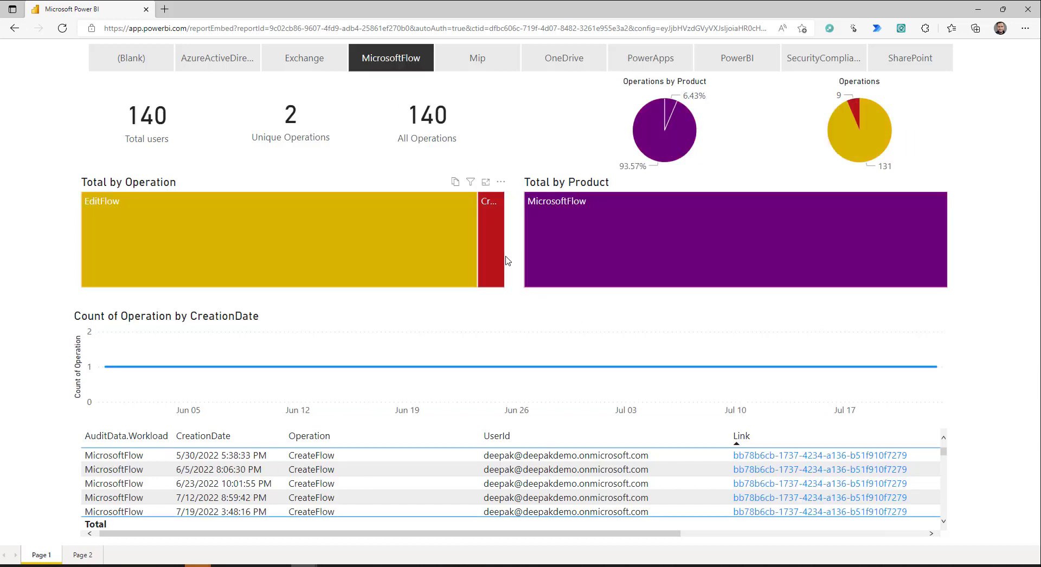
{"action": "mouse_move", "coordinate": [305, 274]}
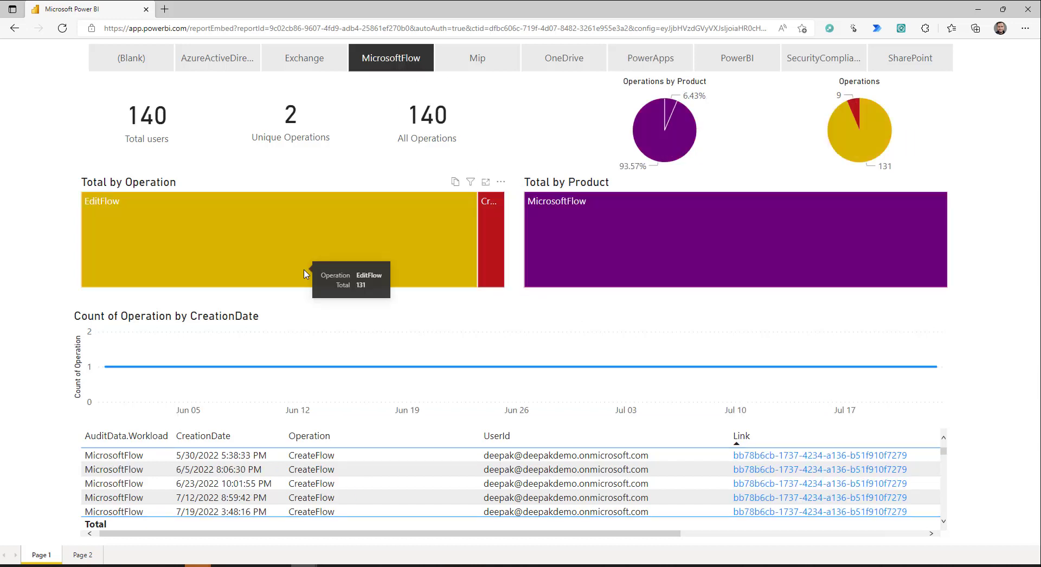
Step: Filter the report to PowerApps, view the app linked from an audit record, and return to the report
{"action": "left_click", "coordinate": [641, 64]}
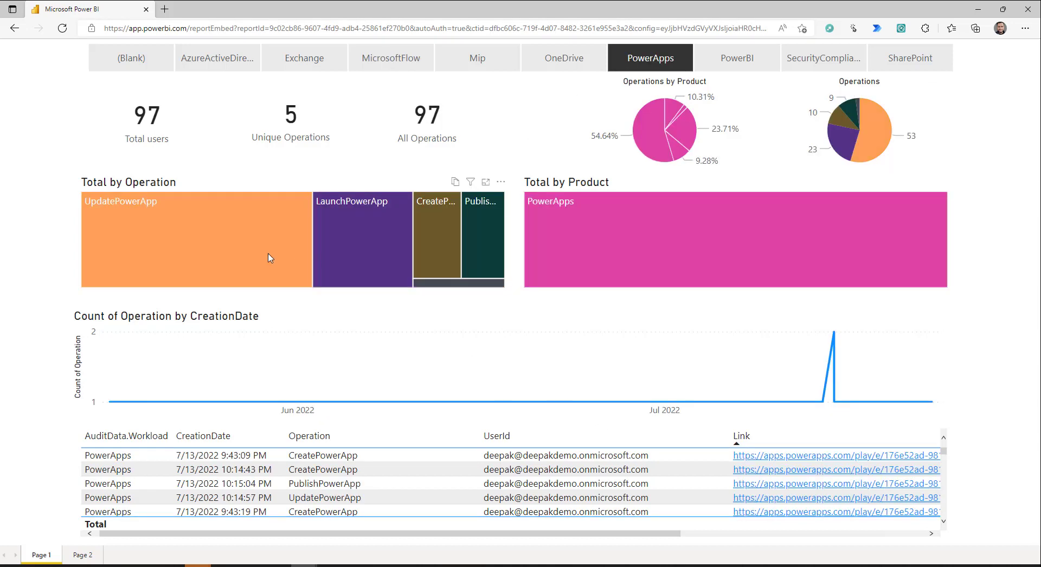
{"action": "left_click", "coordinate": [801, 488]}
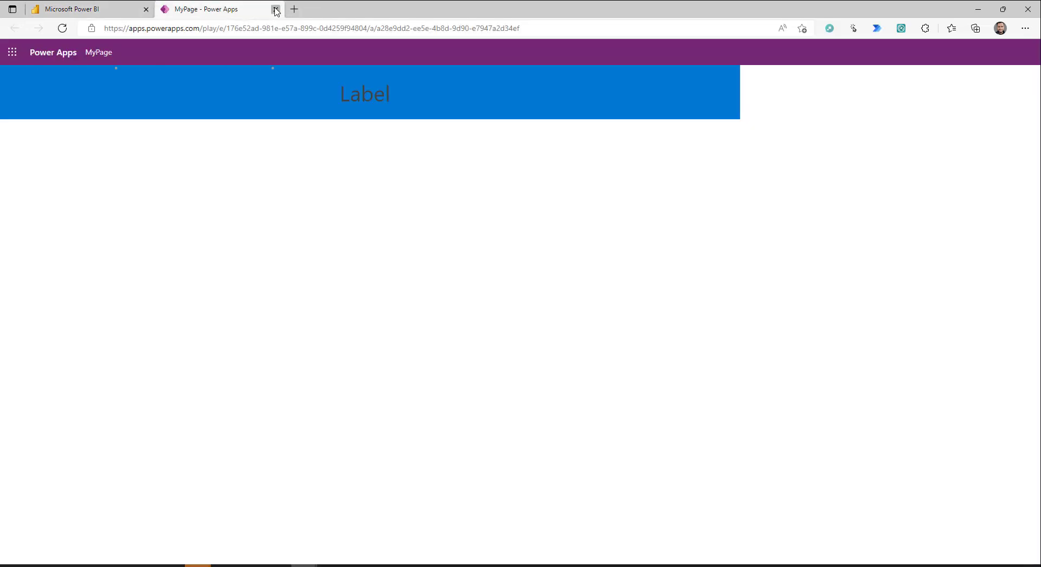
{"action": "left_click", "coordinate": [276, 10]}
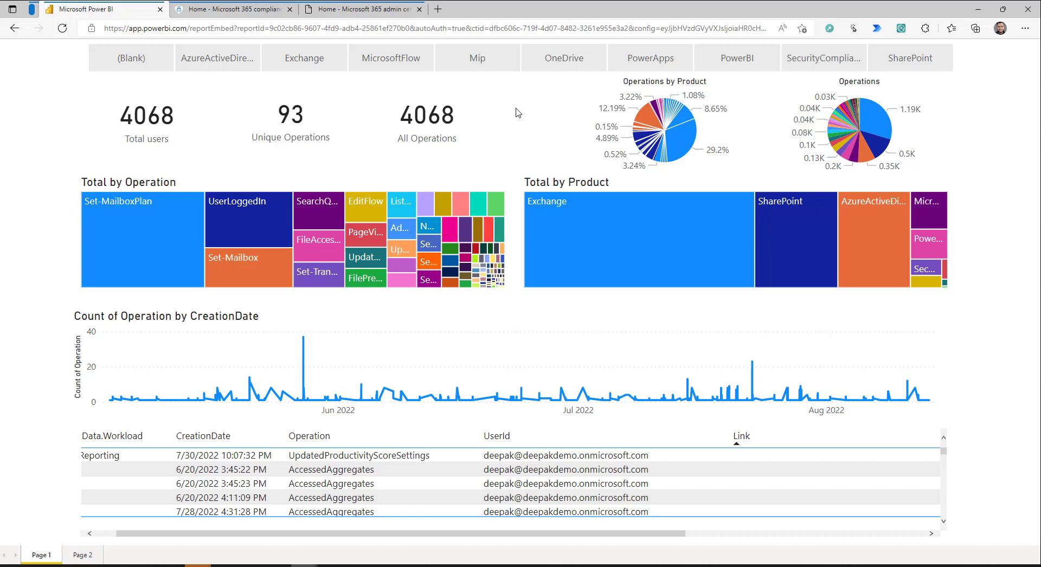
Step: Switch to the Microsoft 365 admin center and open the Audit solution in its Compliance portal
{"action": "left_click", "coordinate": [345, 13]}
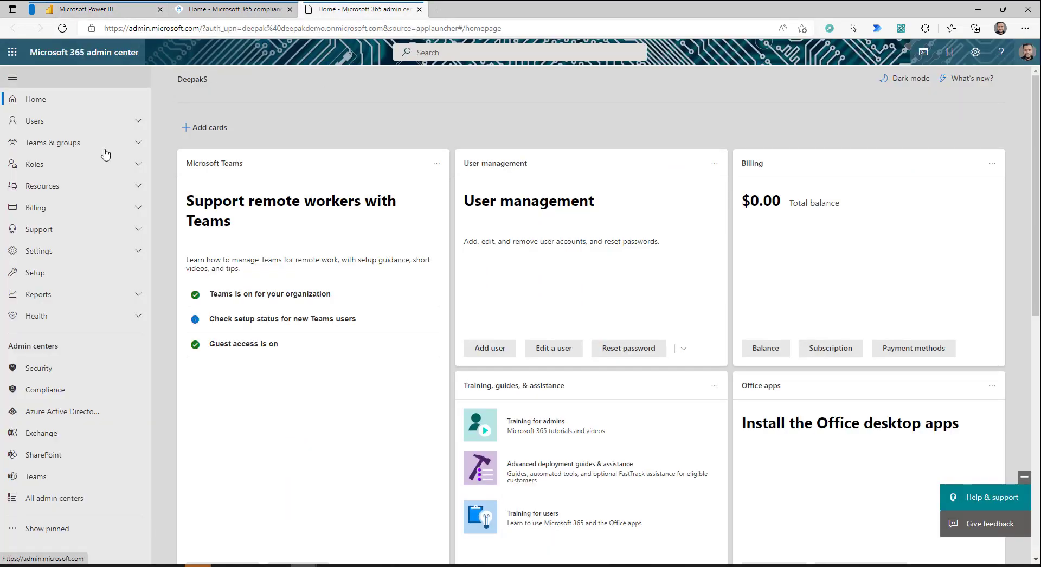
{"action": "left_click", "coordinate": [45, 390]}
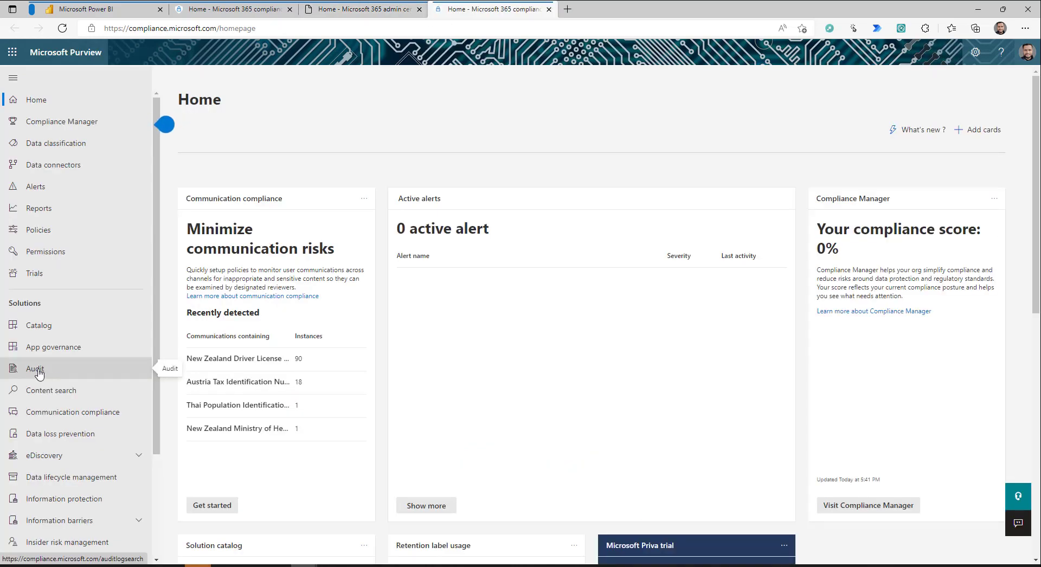
{"action": "left_click", "coordinate": [39, 373]}
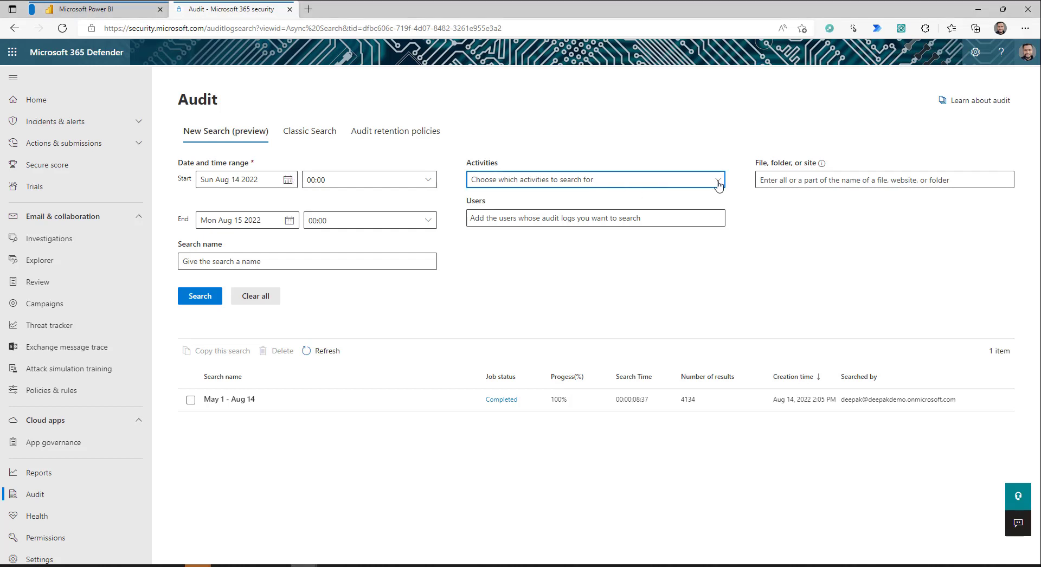
Step: Look at the available activities and the file, folder or site filter of the new audit search
{"action": "left_click", "coordinate": [642, 182]}
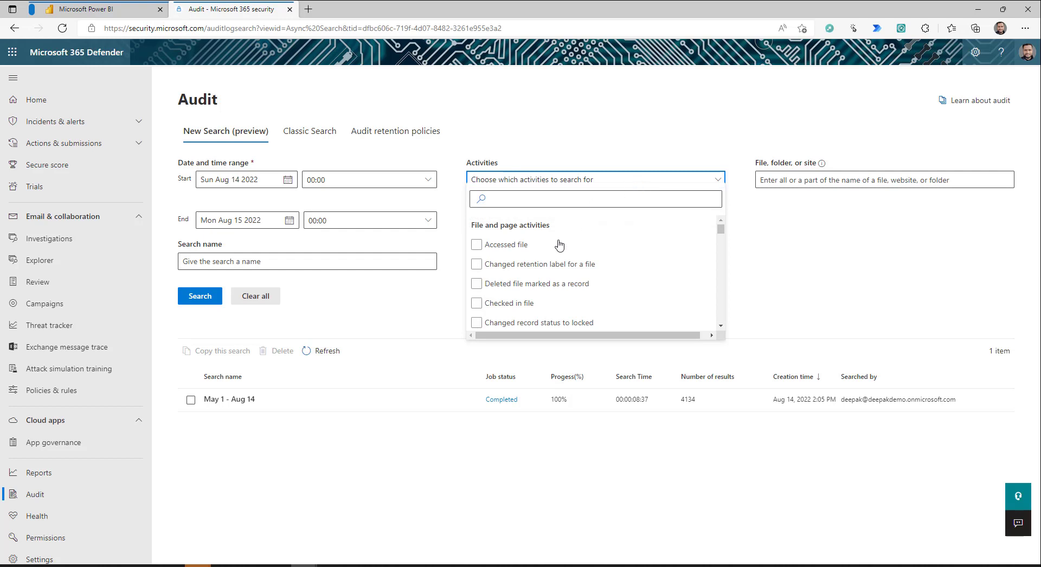
{"action": "left_click", "coordinate": [812, 266]}
{"action": "left_click", "coordinate": [838, 181]}
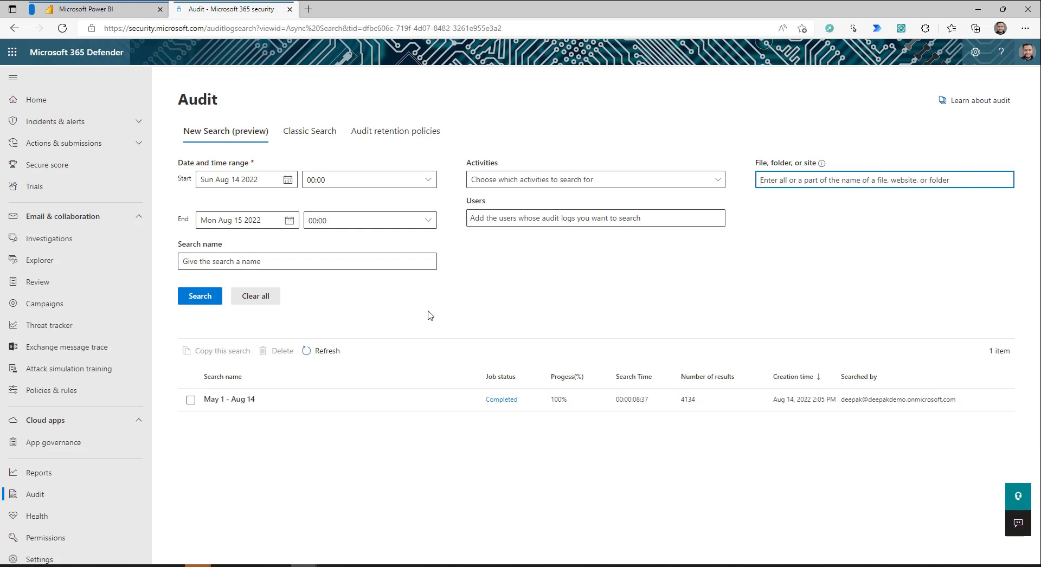
Step: Set the audit search's start date to Mon May 02 2022 and read the note about audit log retention
{"action": "left_click", "coordinate": [288, 180]}
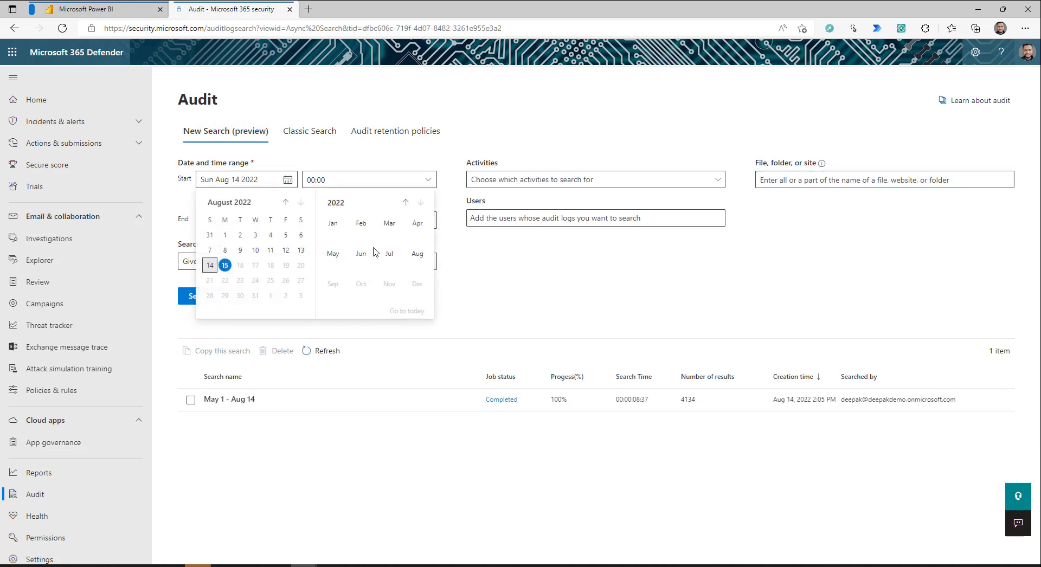
{"action": "left_click", "coordinate": [286, 202]}
{"action": "left_click", "coordinate": [286, 203]}
{"action": "left_click", "coordinate": [286, 202]}
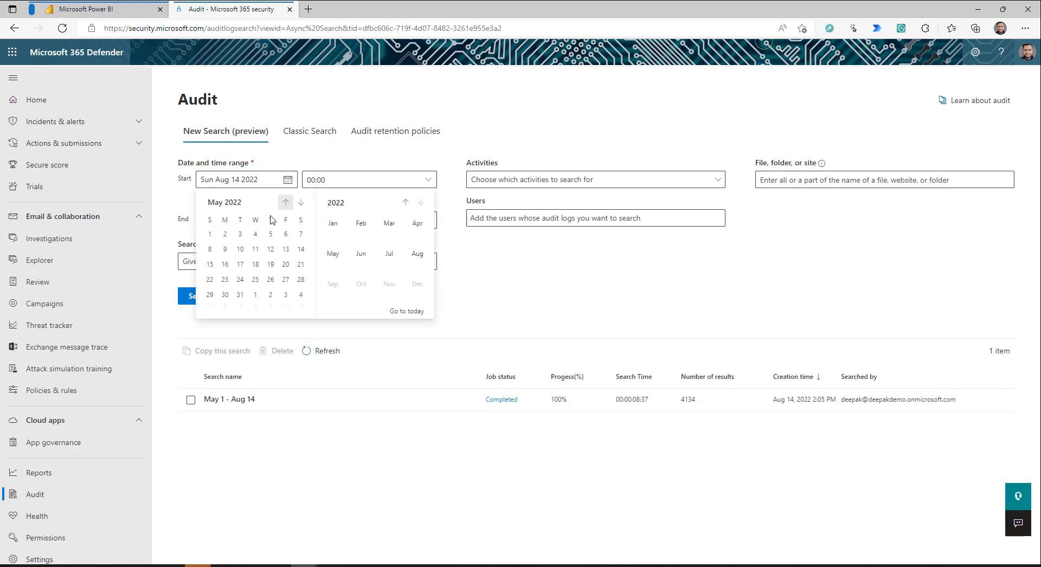
{"action": "left_click", "coordinate": [225, 234]}
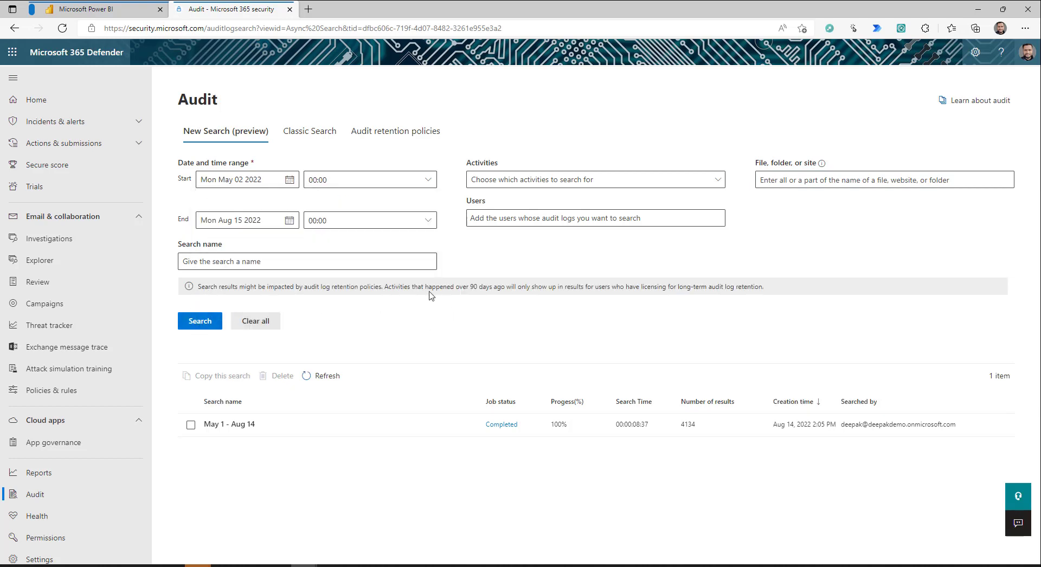
{"action": "left_click_drag", "start_coordinate": [227, 287], "coordinate": [789, 289]}
{"action": "left_click", "coordinate": [779, 295]}
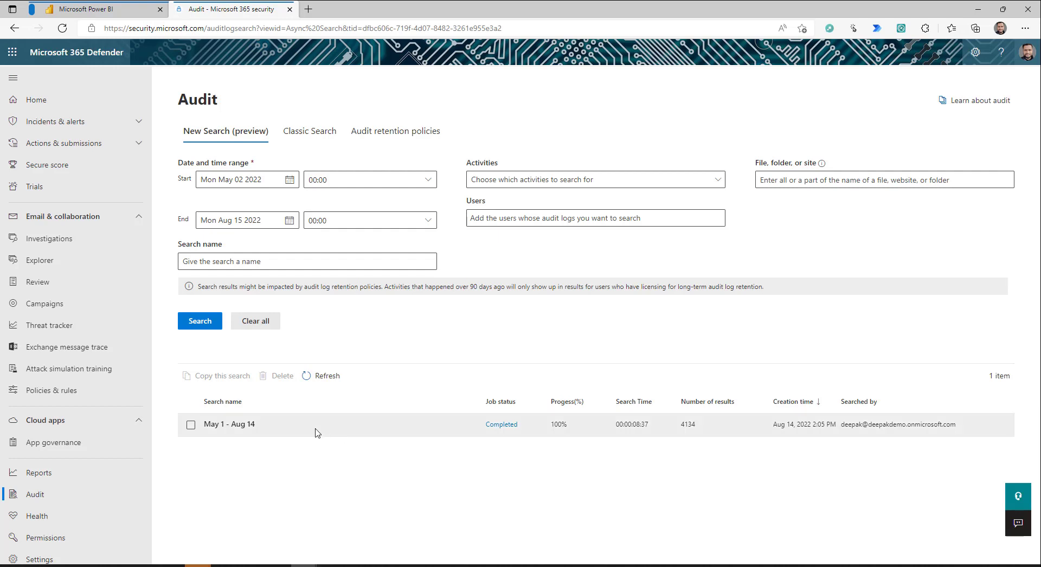
Step: Select the completed May 1 - Aug 14 search and view the list of activities available for filtering
{"action": "left_click", "coordinate": [190, 424]}
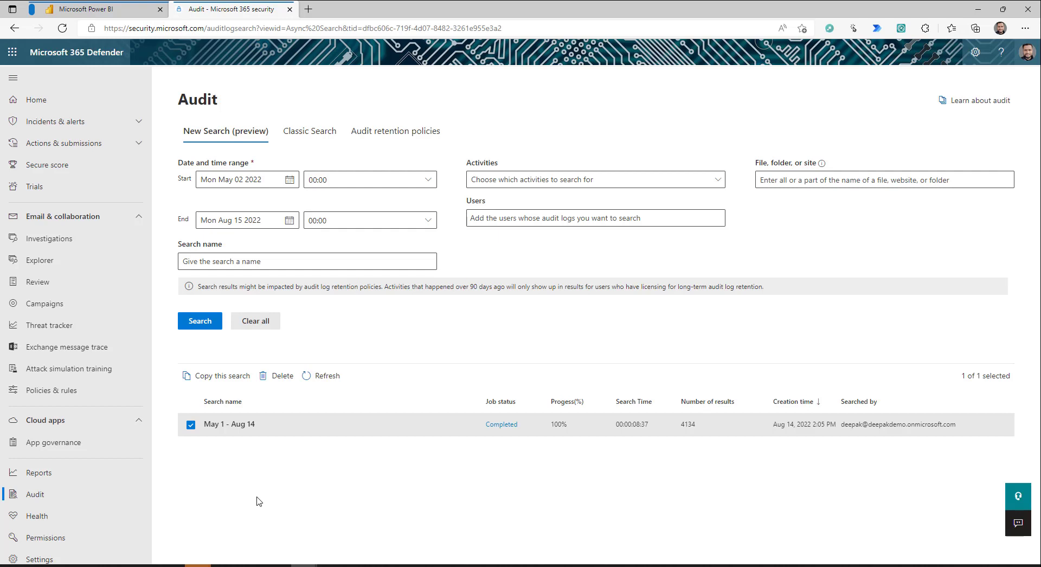
{"action": "left_click", "coordinate": [661, 182]}
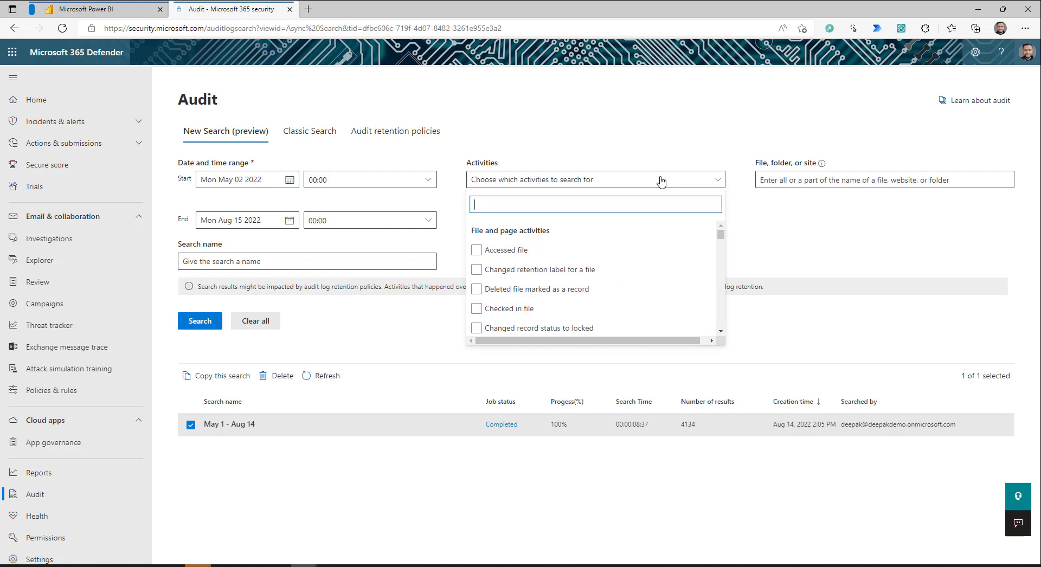
{"action": "left_click", "coordinate": [863, 175]}
{"action": "left_click", "coordinate": [738, 134]}
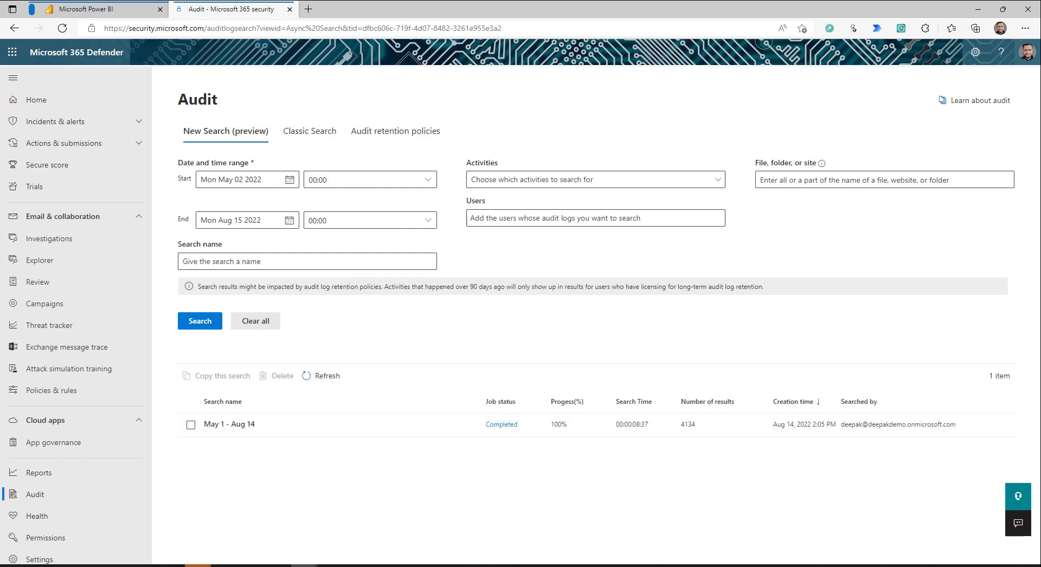
Step: Switch to the exported audit log CSV in Excel and widen the RecordId, CreationDate, Operation, UserId and AuditData columns for reading
{"action": "left_click", "coordinate": [277, 566]}
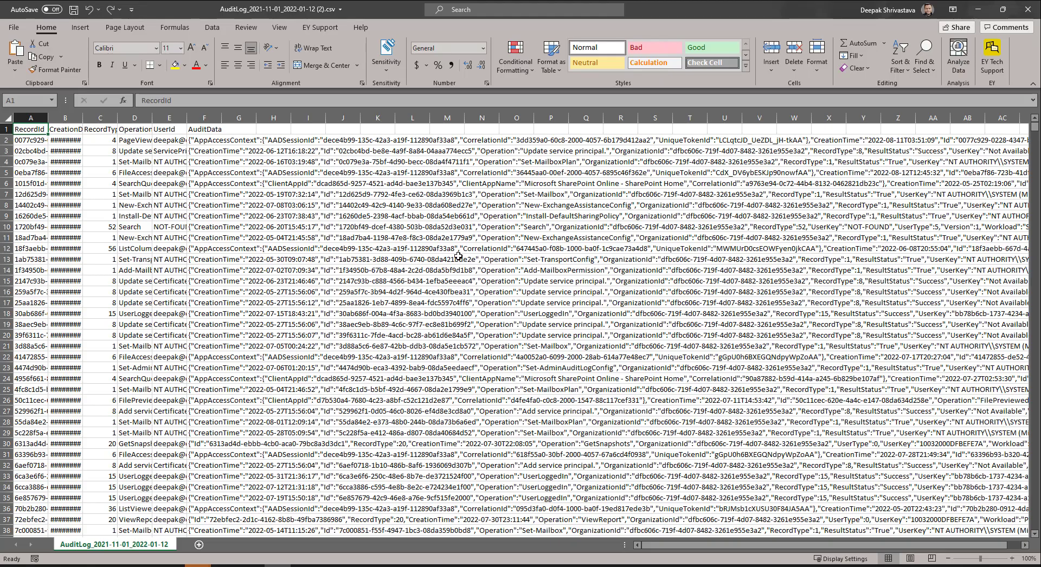
{"action": "left_click_drag", "start_coordinate": [47, 118], "coordinate": [47, 119]}
{"action": "double_click", "coordinate": [47, 119]}
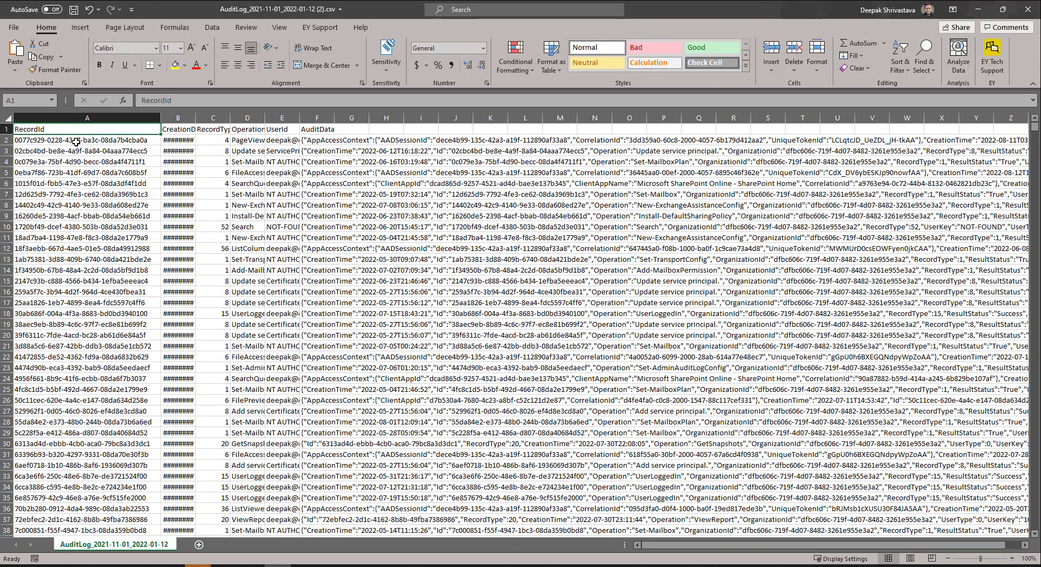
{"action": "double_click", "coordinate": [195, 118]}
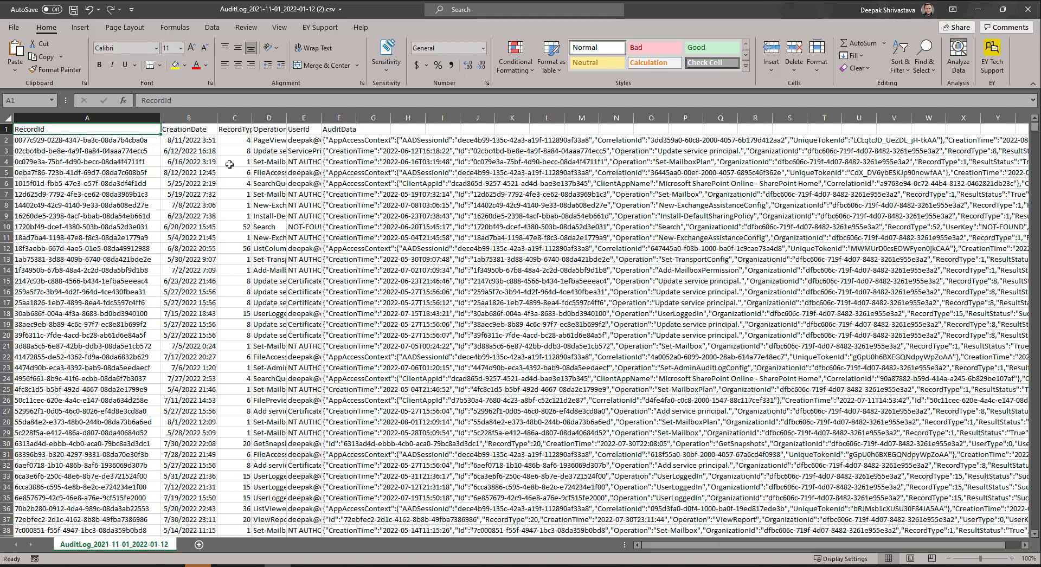
{"action": "double_click", "coordinate": [286, 117]}
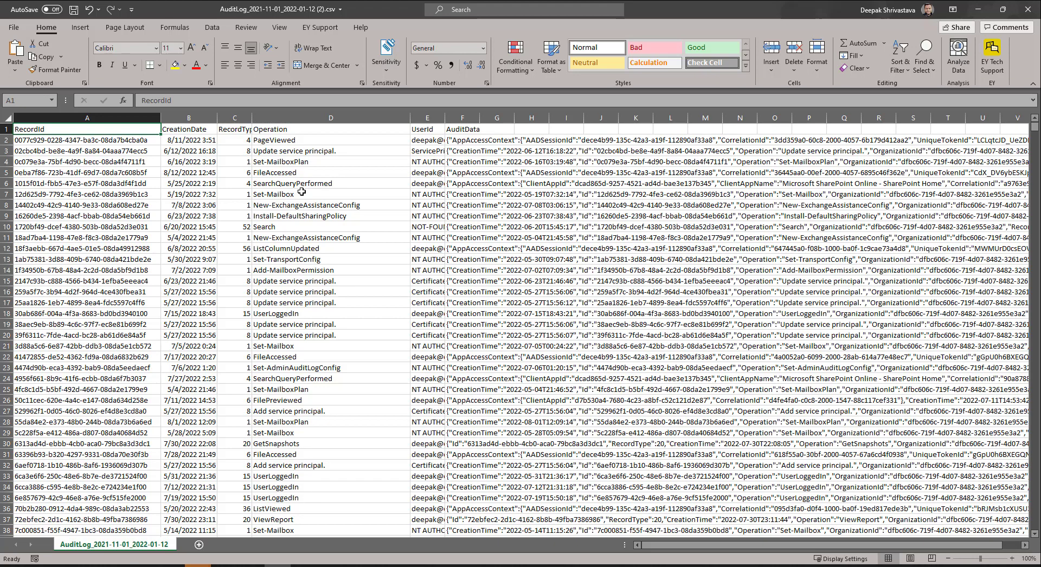
{"action": "left_click_drag", "start_coordinate": [444, 118], "coordinate": [509, 120]}
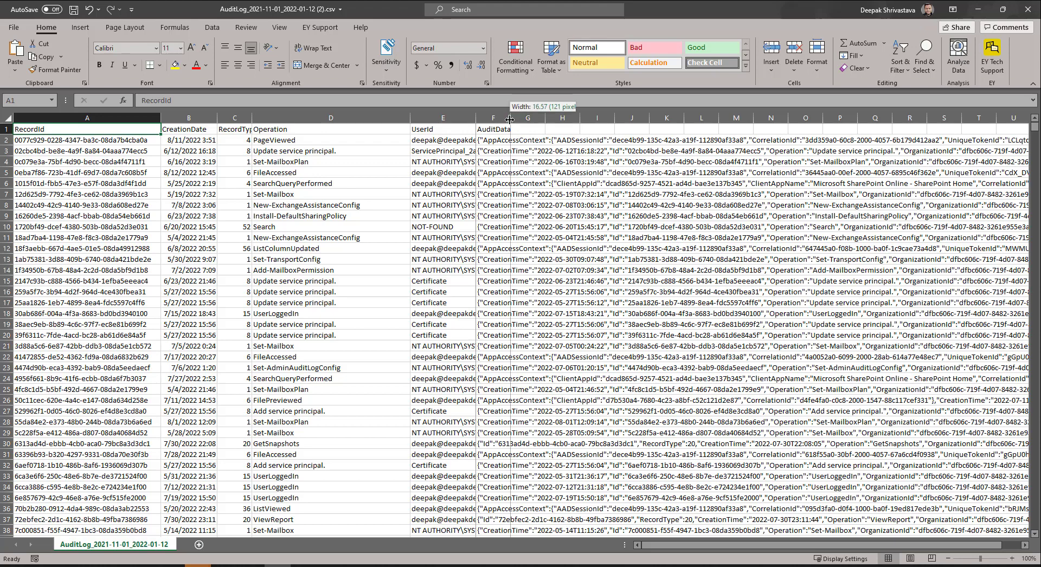
{"action": "double_click", "coordinate": [510, 119]}
Step: Inspect the AuditData JSON in cell F2 and close the CSV without saving the changes
{"action": "left_click", "coordinate": [489, 144]}
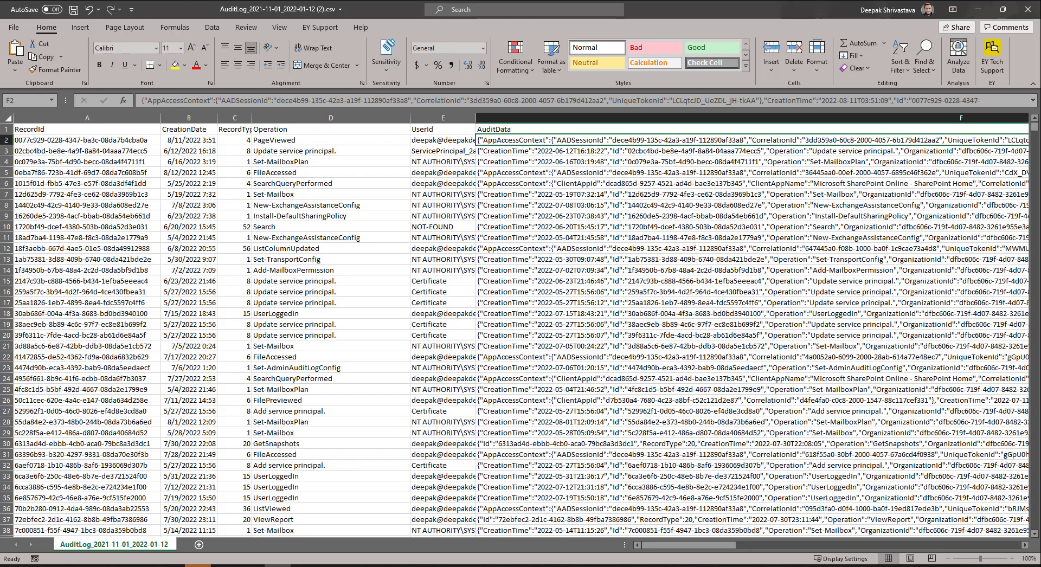
{"action": "left_click_drag", "start_coordinate": [663, 546], "coordinate": [621, 544]}
{"action": "left_click", "coordinate": [1028, 9]}
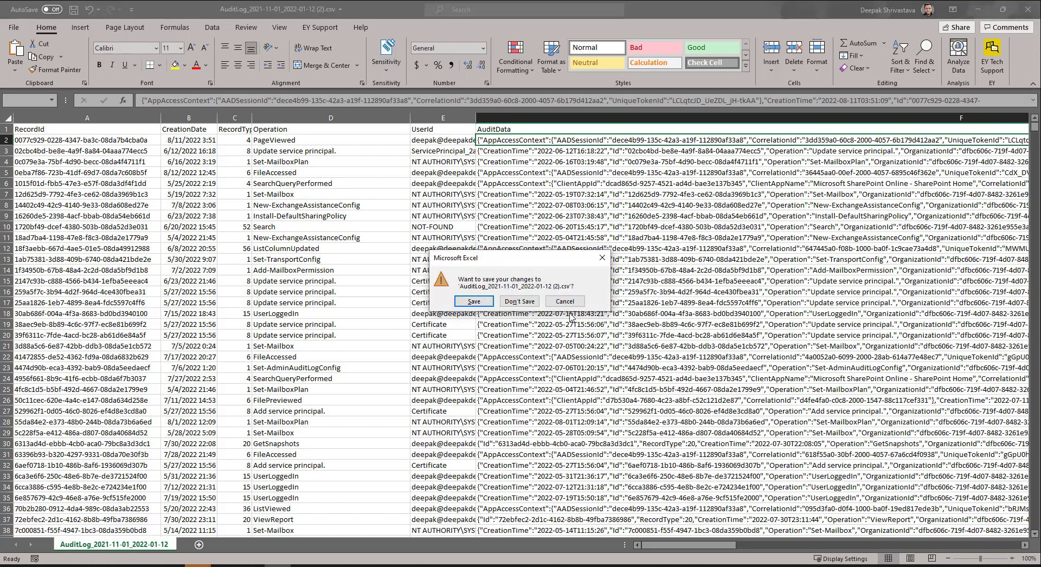
{"action": "left_click", "coordinate": [524, 301]}
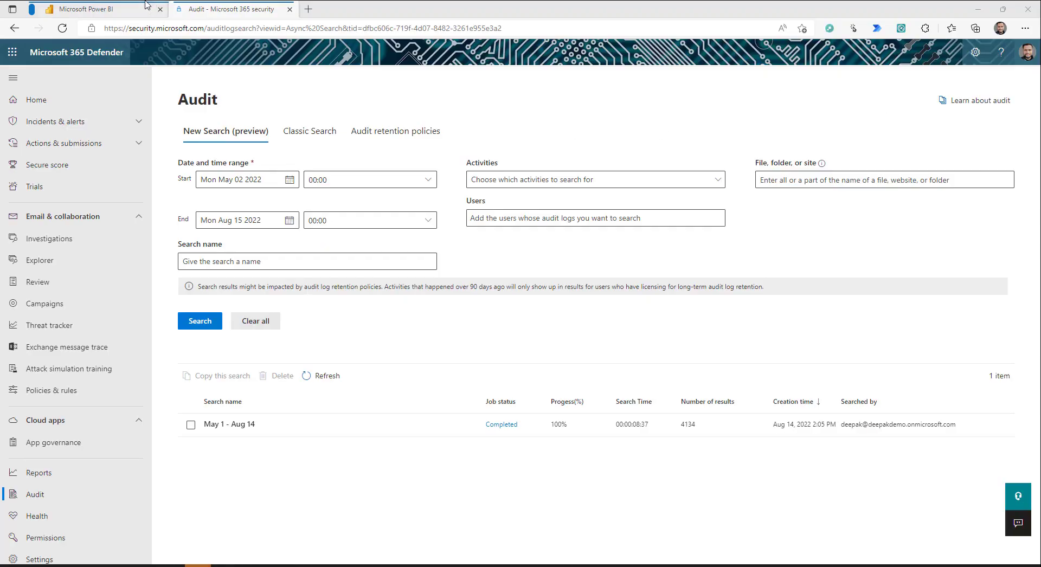
Step: Open the M365Report library in SharePoint and view the contents of AuditLog_Latest.csv, returning to the library
{"action": "left_click", "coordinate": [309, 9]}
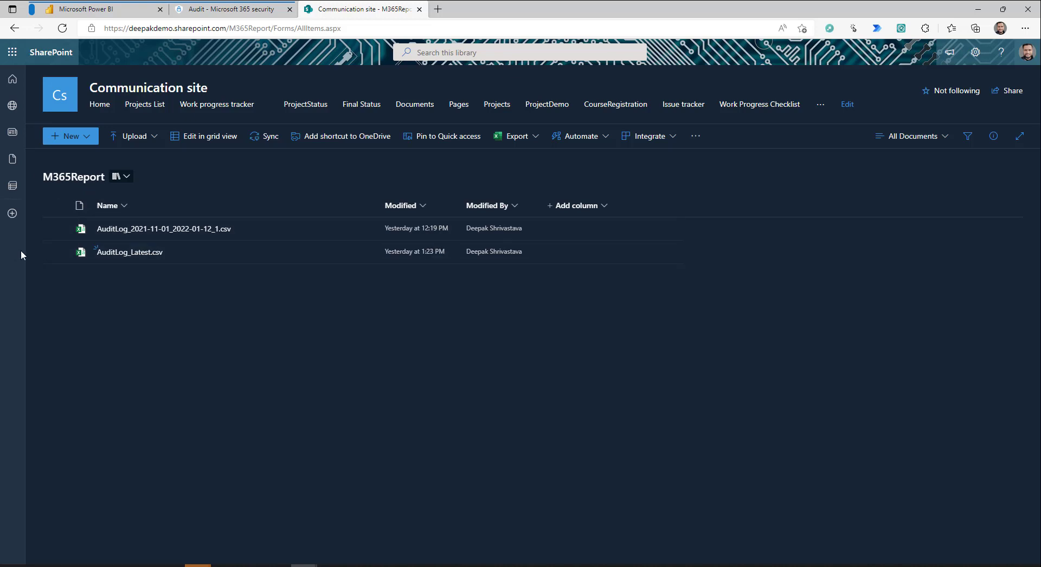
{"action": "left_click", "coordinate": [56, 253]}
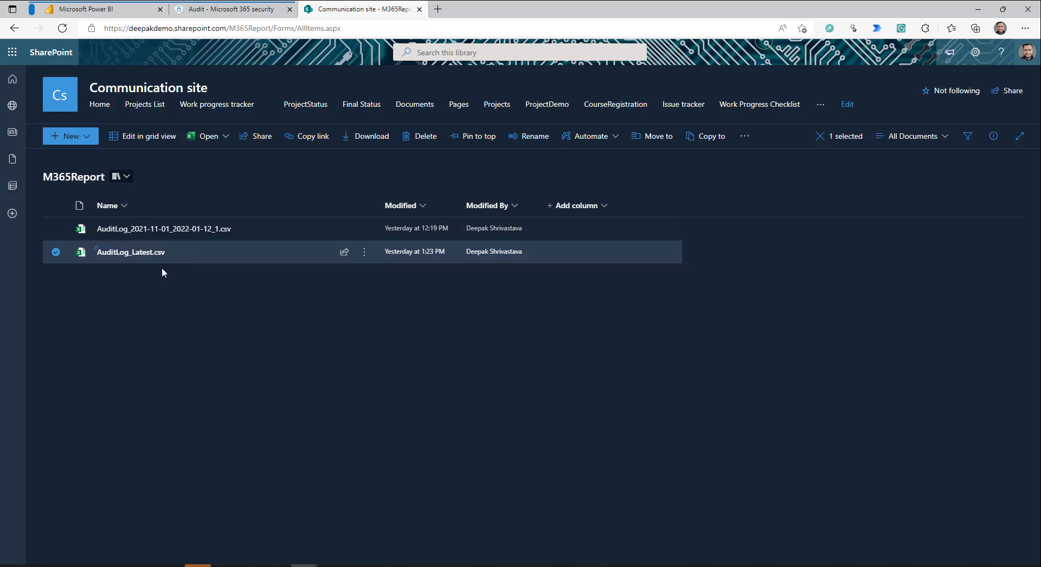
{"action": "mouse_move", "coordinate": [144, 256]}
{"action": "left_click", "coordinate": [129, 253]}
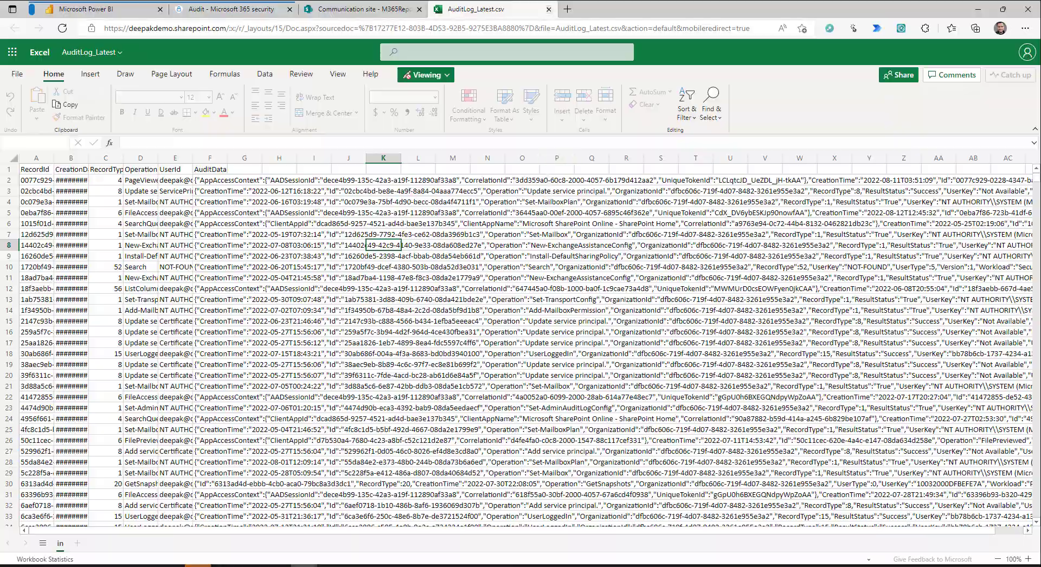
{"action": "key", "text": "ctrl+w"}
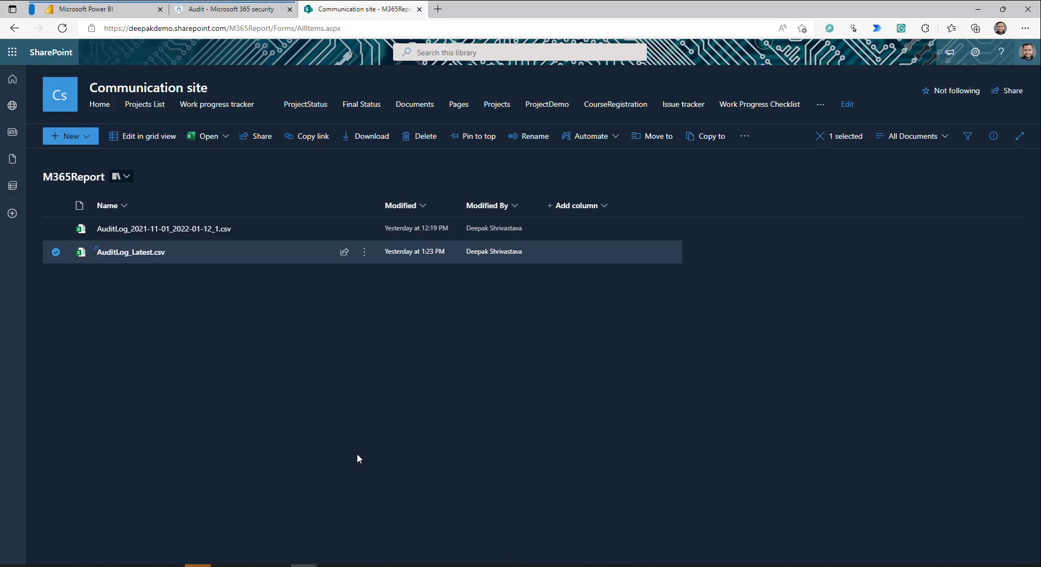
Step: Switch to Power BI Desktop and start a new data connection using the SharePoint folder connector
{"action": "key", "text": "alt+Tab"}
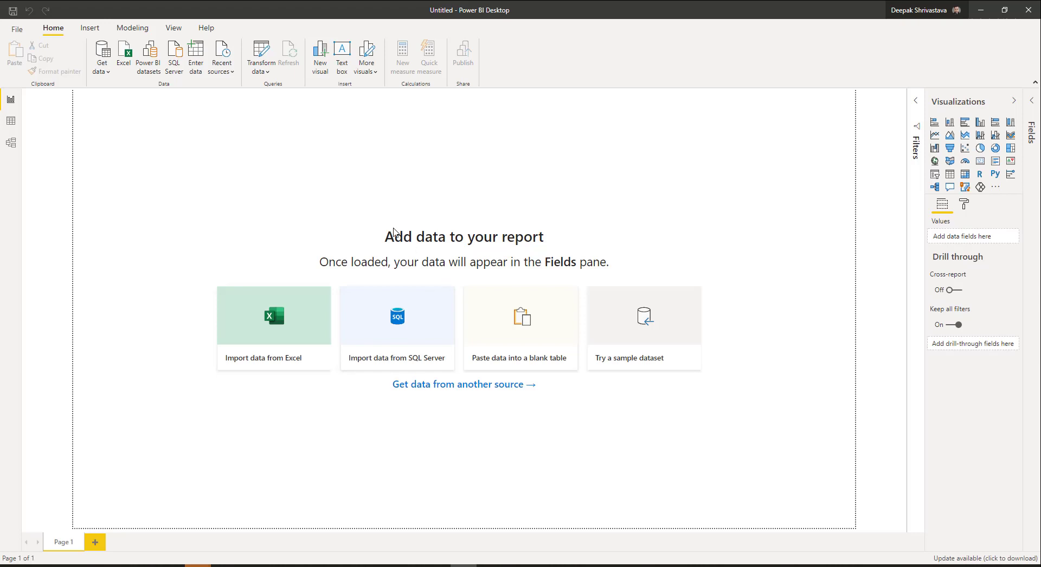
{"action": "left_click", "coordinate": [106, 74]}
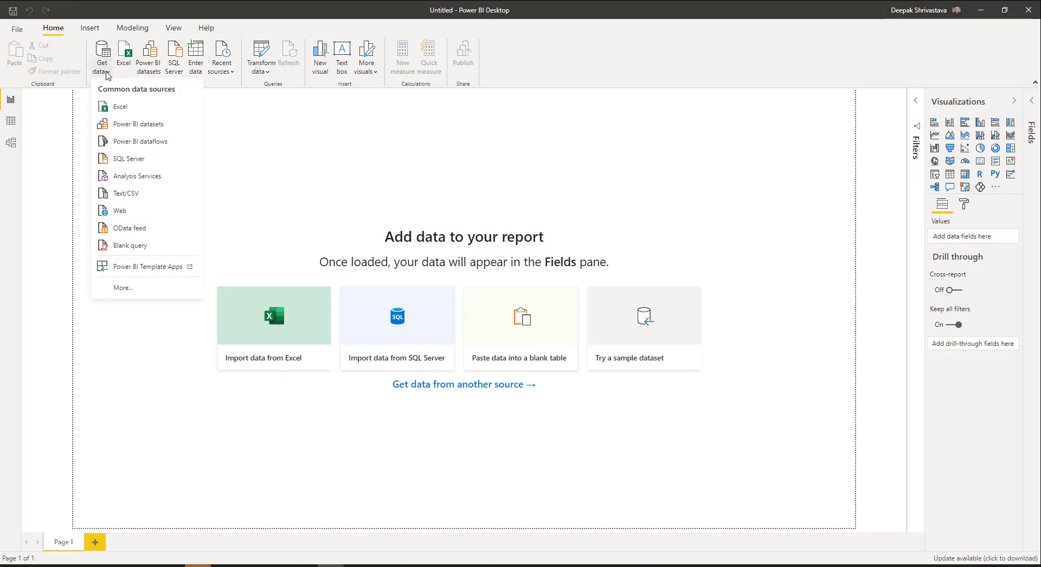
{"action": "left_click", "coordinate": [124, 290]}
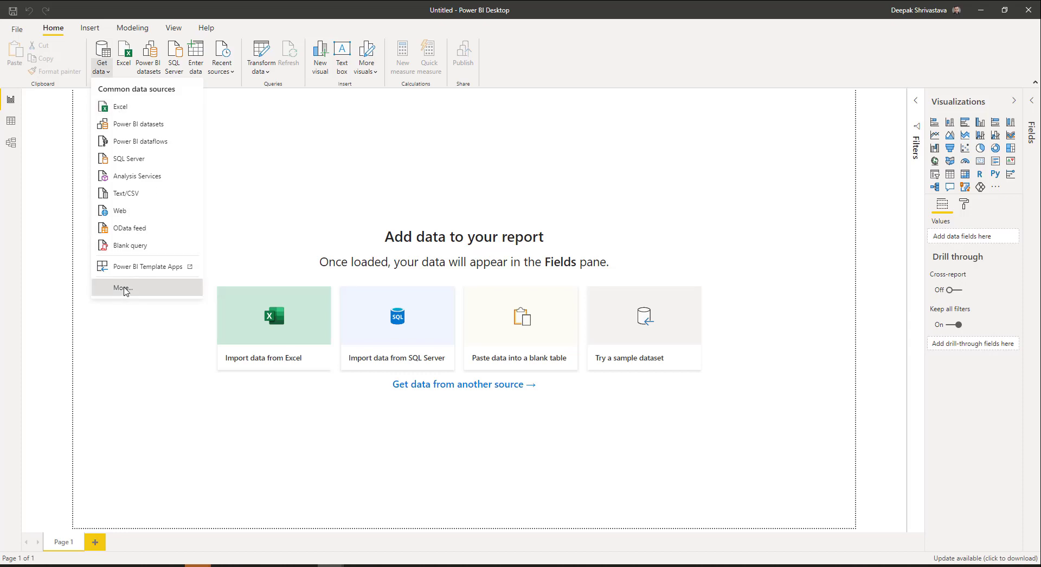
{"action": "type", "text": "share"}
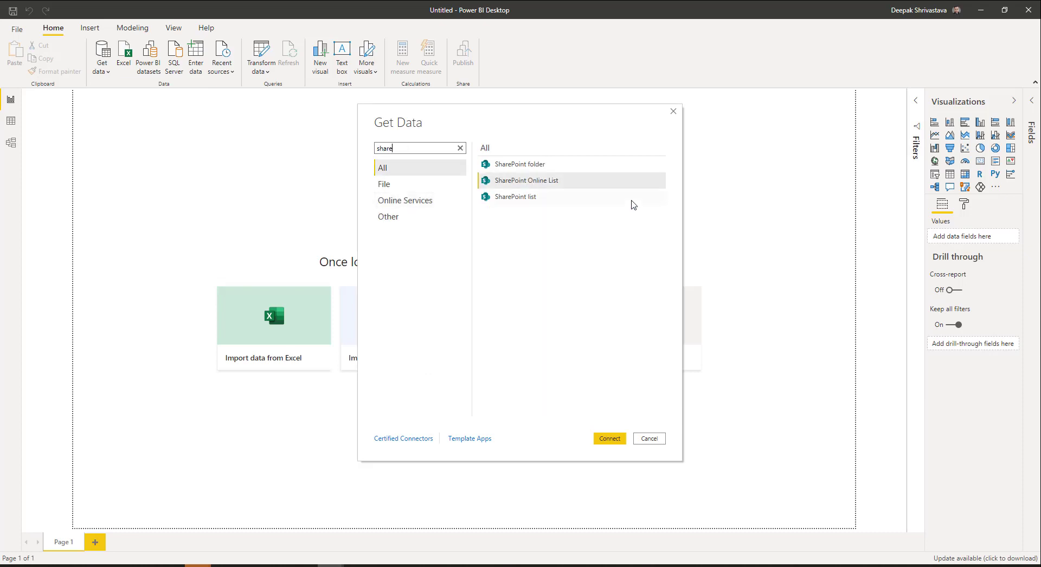
{"action": "left_click", "coordinate": [520, 167]}
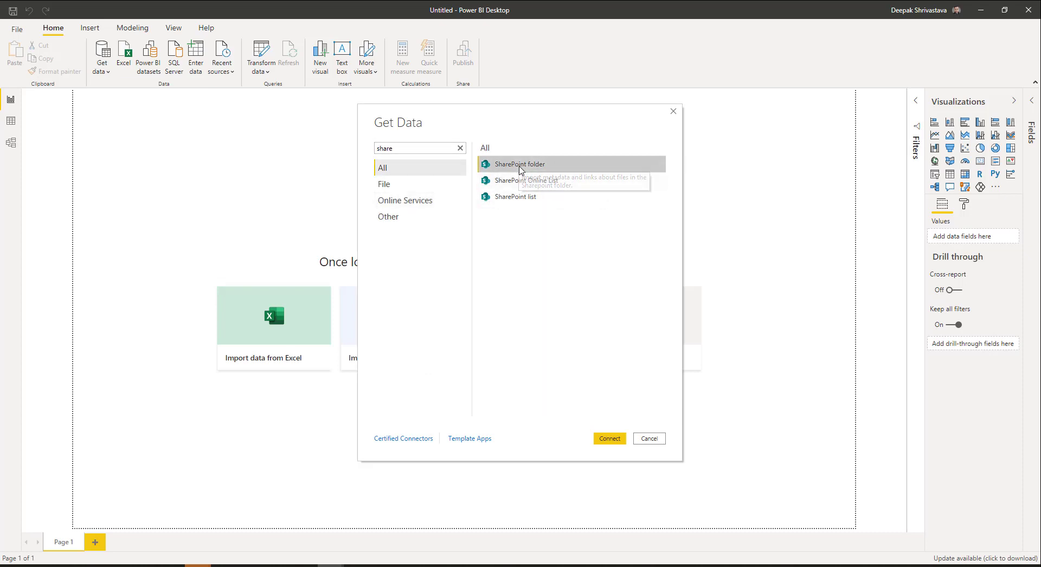
{"action": "left_click", "coordinate": [611, 438]}
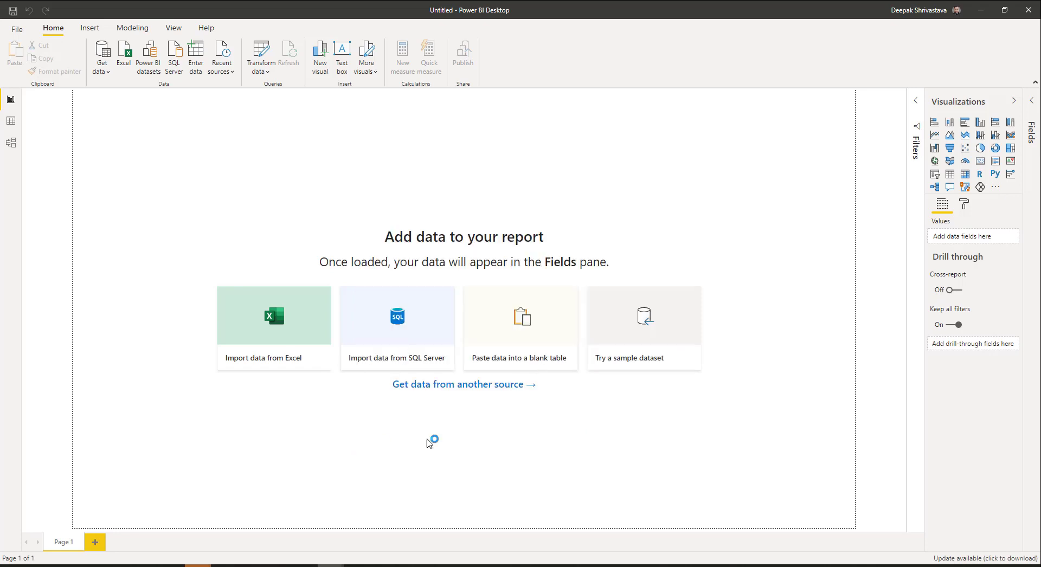
Step: Copy the root URL of the SharePoint site from the browser and connect the SharePoint folder source to it
{"action": "mouse_move", "coordinate": [305, 565]}
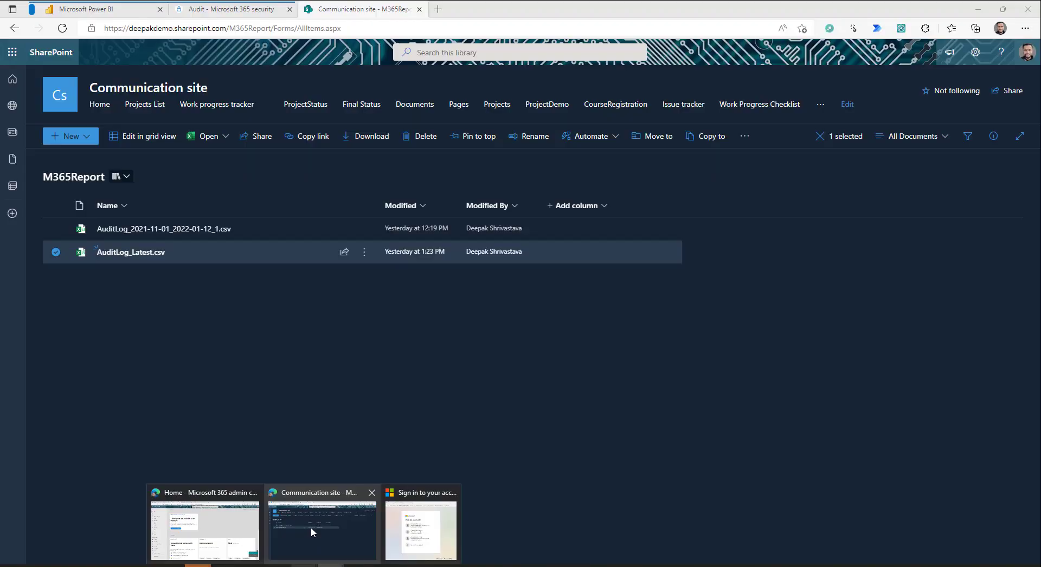
{"action": "left_click", "coordinate": [311, 527]}
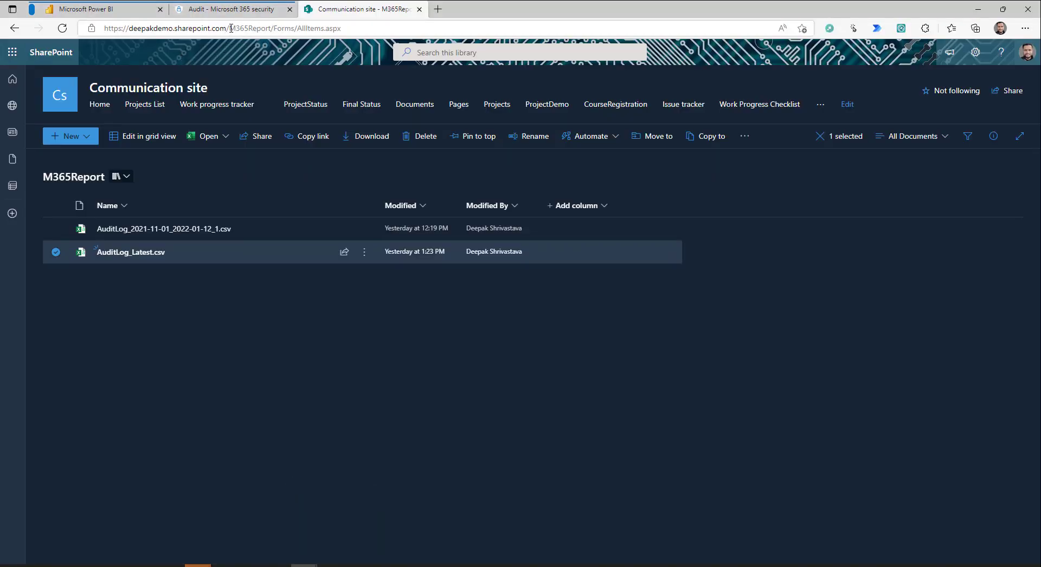
{"action": "left_click_drag", "start_coordinate": [231, 28], "coordinate": [104, 28]}
{"action": "key", "text": "ctrl+c"}
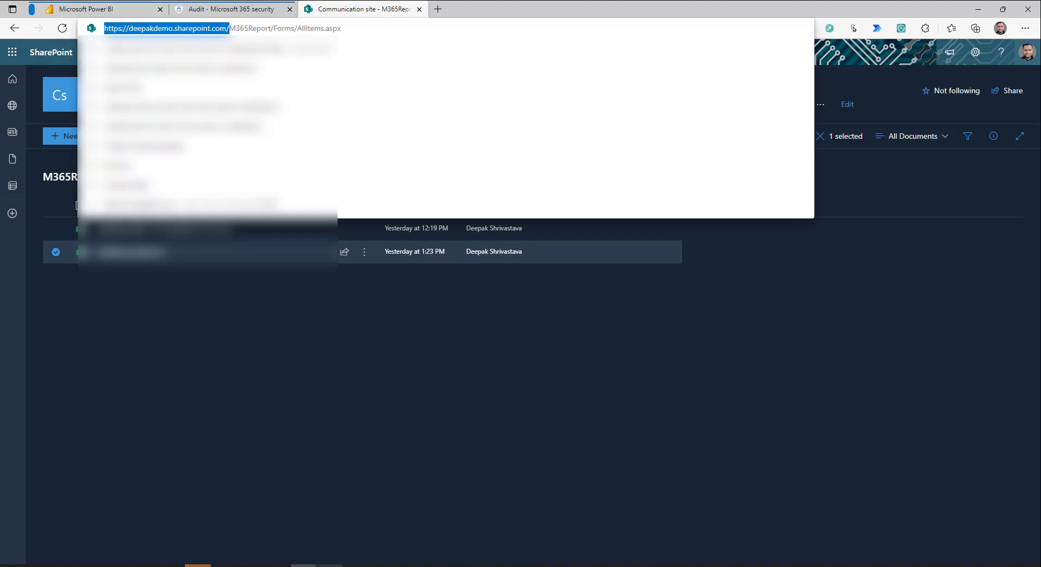
{"action": "mouse_move", "coordinate": [330, 565]}
{"action": "left_click", "coordinate": [388, 523]}
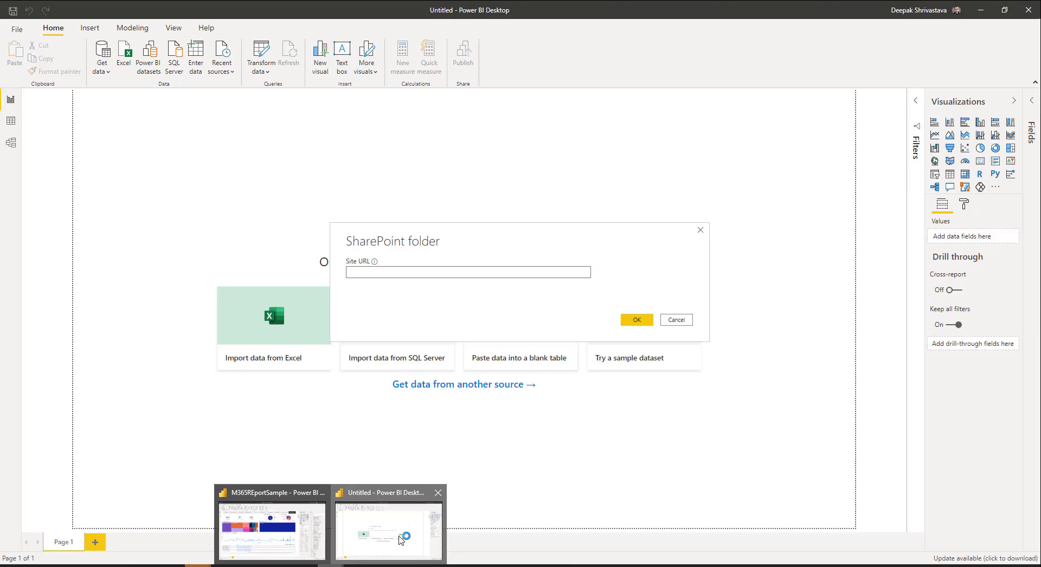
{"action": "left_click", "coordinate": [422, 270]}
{"action": "key", "text": "ctrl+v"}
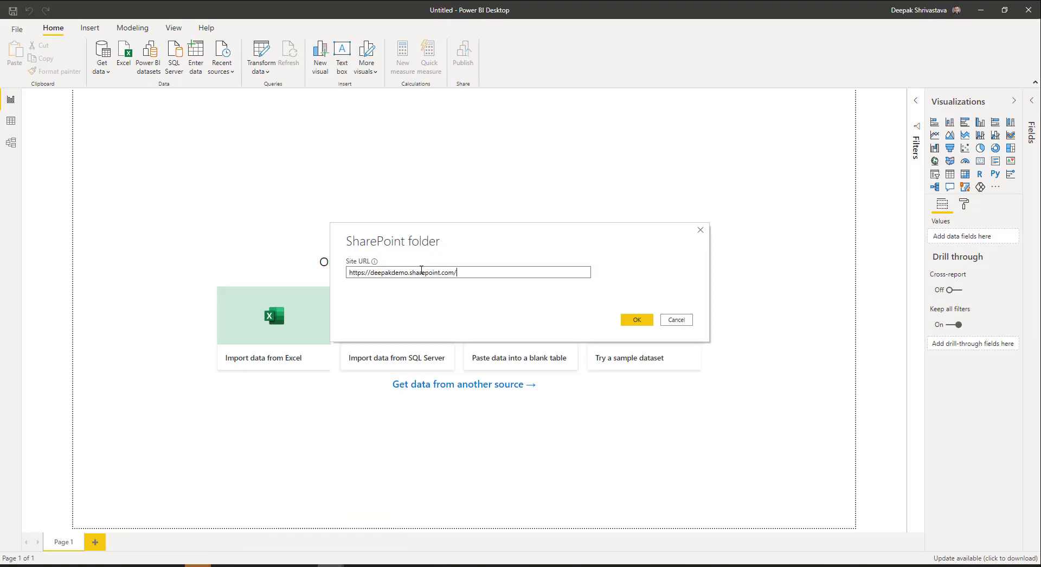
{"action": "left_click", "coordinate": [641, 322]}
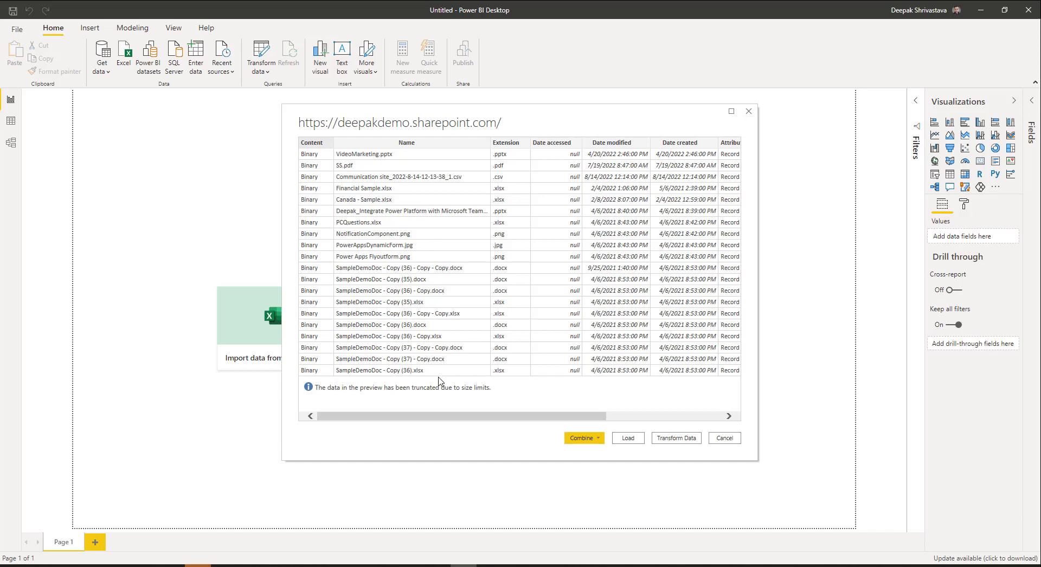
Step: Open the site's file list in Power Query Editor for transformation and sort it by Date modified in descending order
{"action": "left_click", "coordinate": [675, 441]}
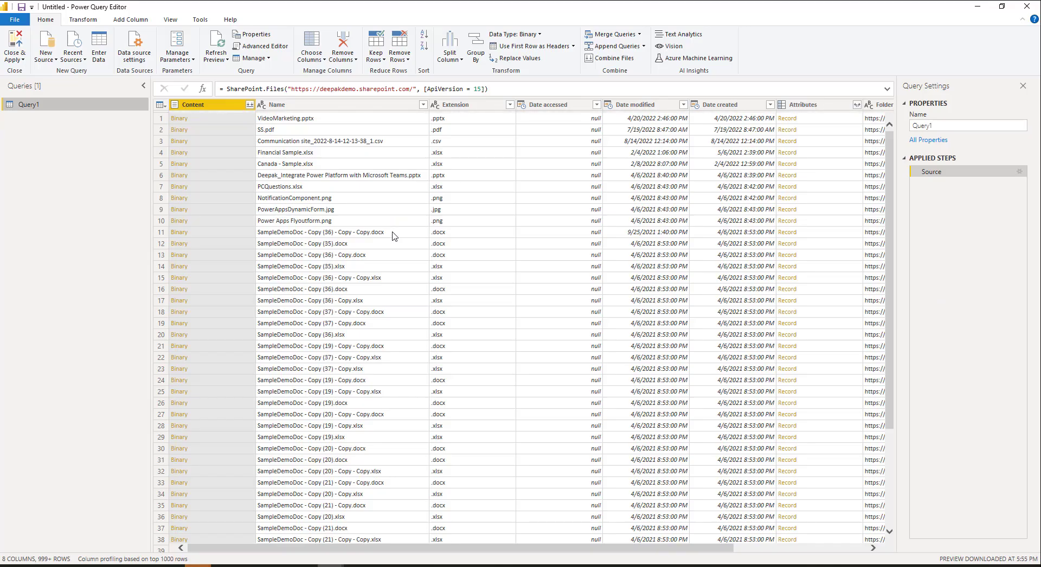
{"action": "scroll", "coordinate": [394, 239], "scroll_direction": "down", "scroll_amount": 15}
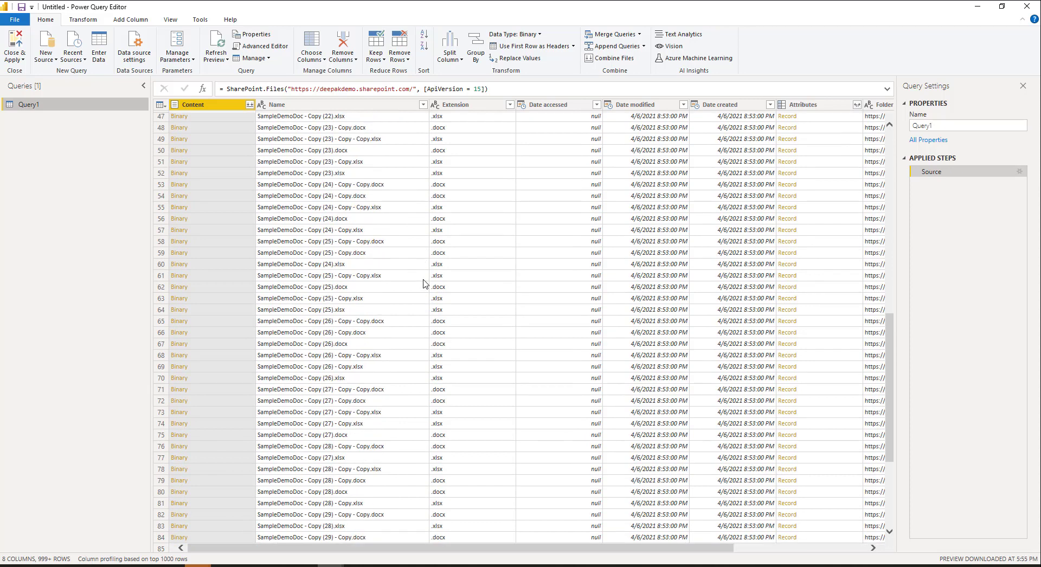
{"action": "scroll", "coordinate": [423, 283], "scroll_direction": "down", "scroll_amount": 5}
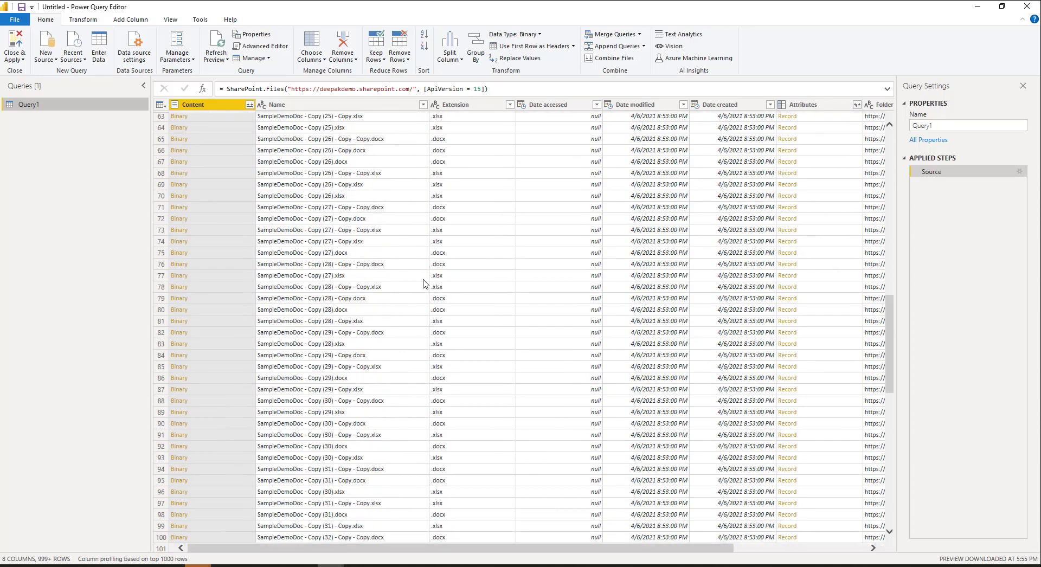
{"action": "scroll", "coordinate": [423, 283], "scroll_direction": "up", "scroll_amount": 20}
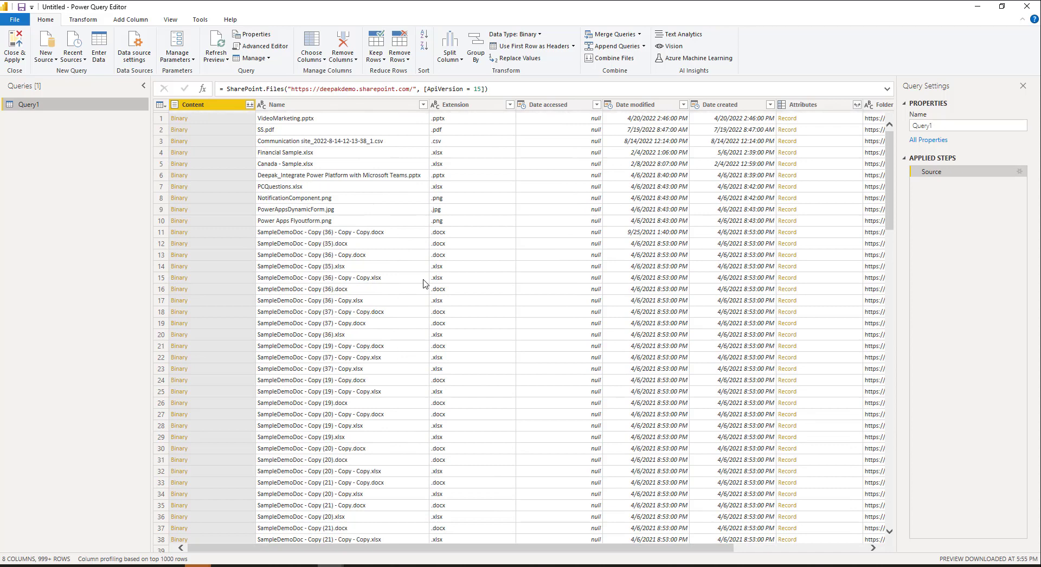
{"action": "left_click", "coordinate": [410, 224]}
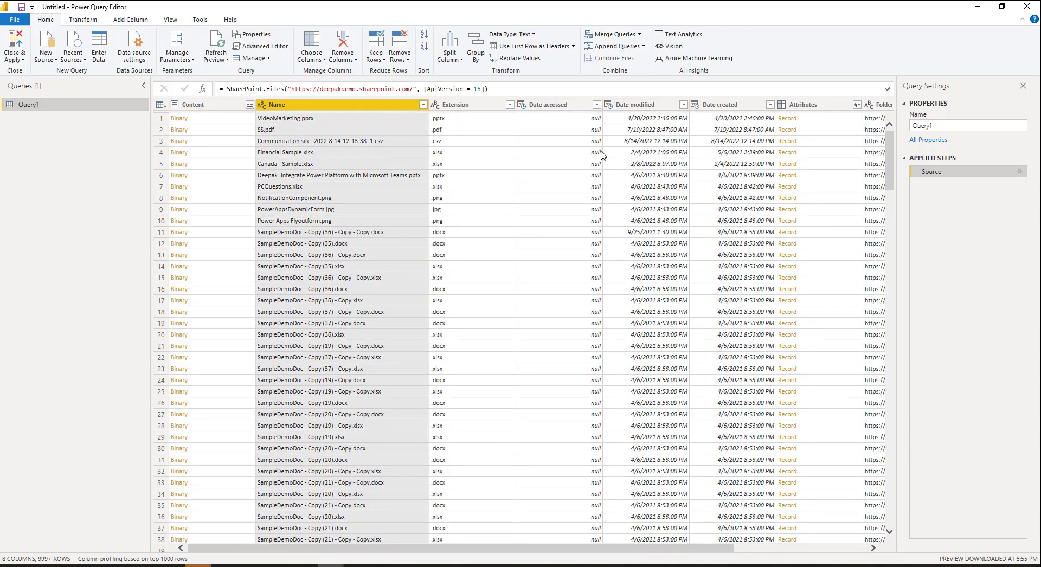
{"action": "left_click", "coordinate": [684, 106]}
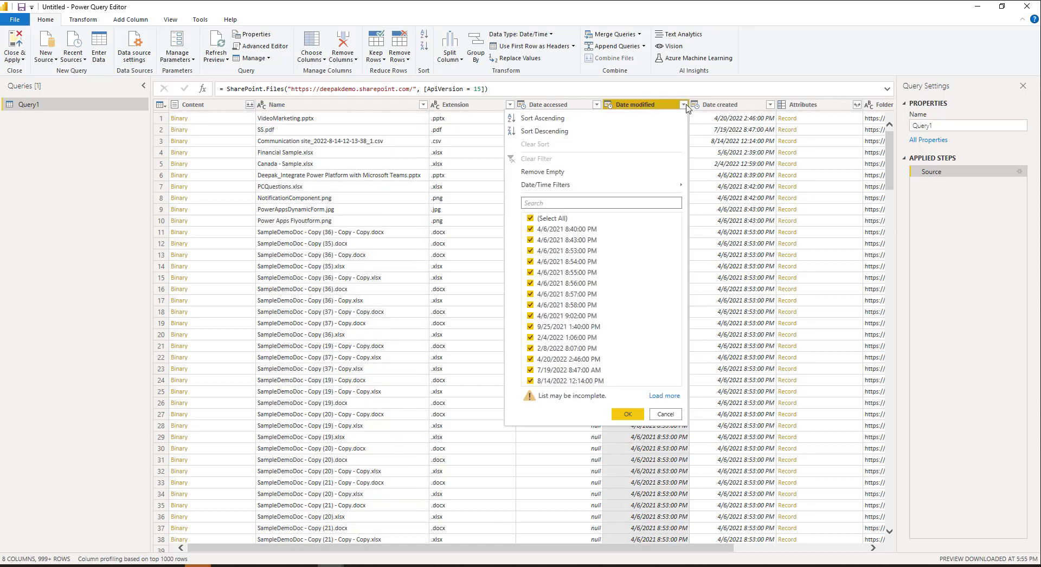
{"action": "left_click", "coordinate": [543, 131]}
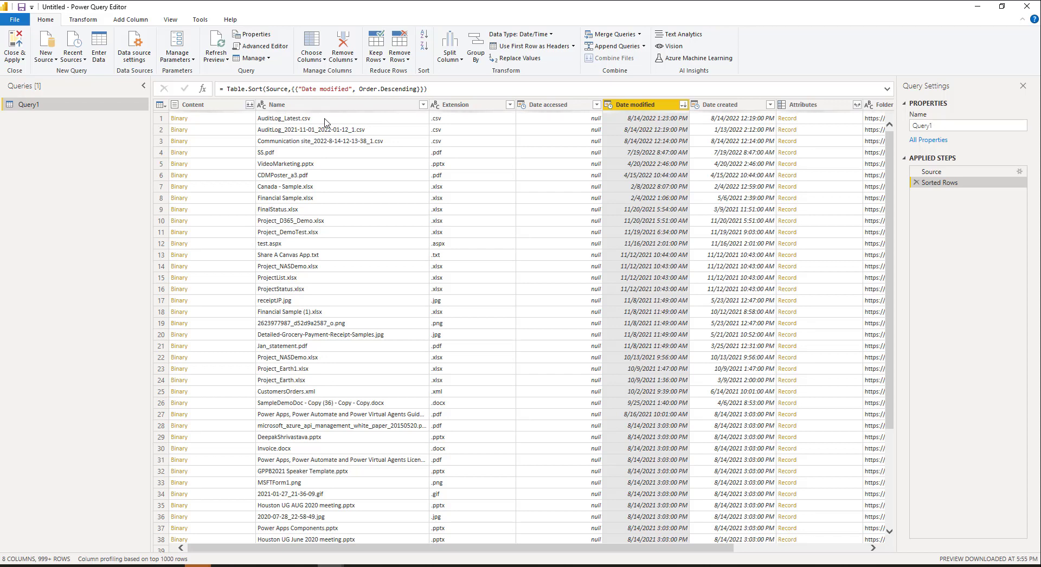
Step: Load the binary content of AuditLog_Latest.csv into the query and parse its AuditData column as JSON
{"action": "left_click", "coordinate": [182, 121]}
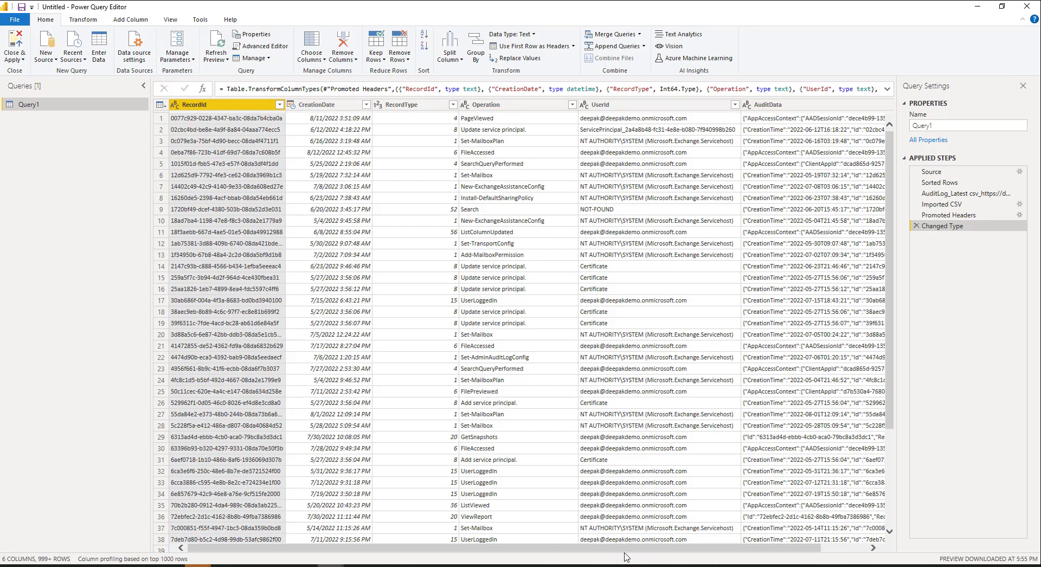
{"action": "left_click_drag", "start_coordinate": [613, 550], "coordinate": [694, 549]}
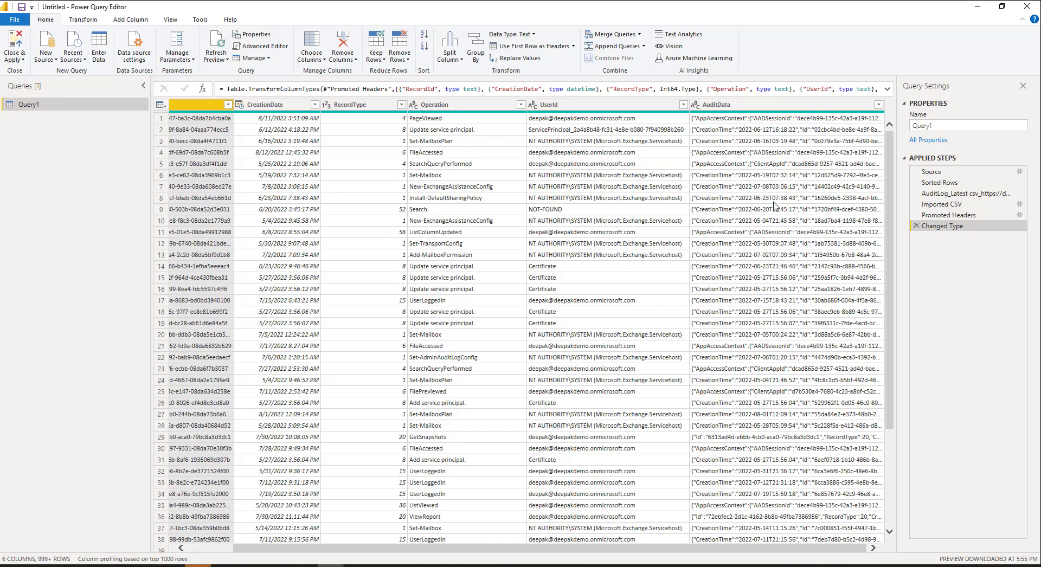
{"action": "right_click", "coordinate": [819, 104]}
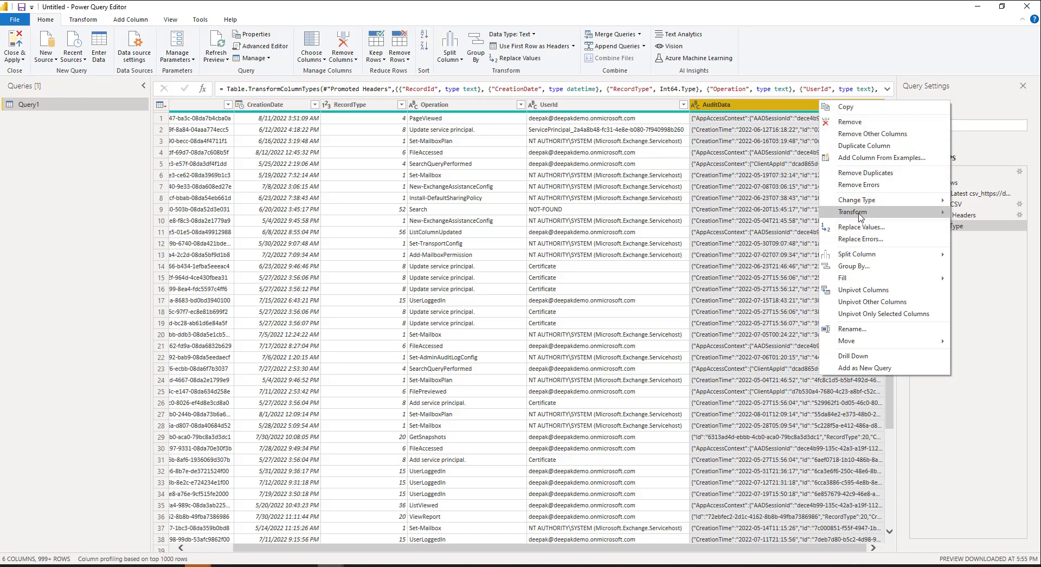
{"action": "mouse_move", "coordinate": [880, 217]}
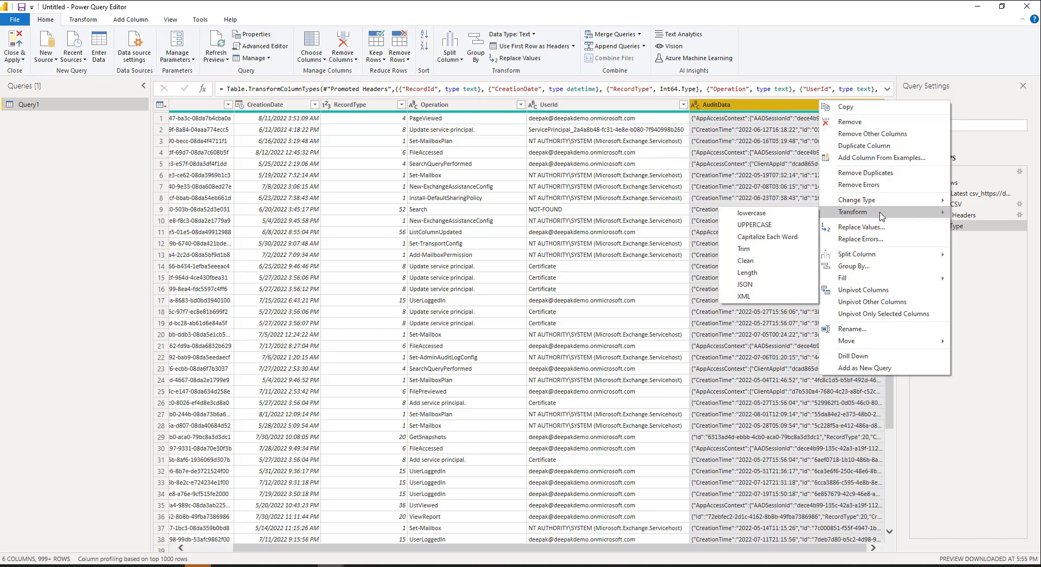
{"action": "left_click", "coordinate": [745, 284]}
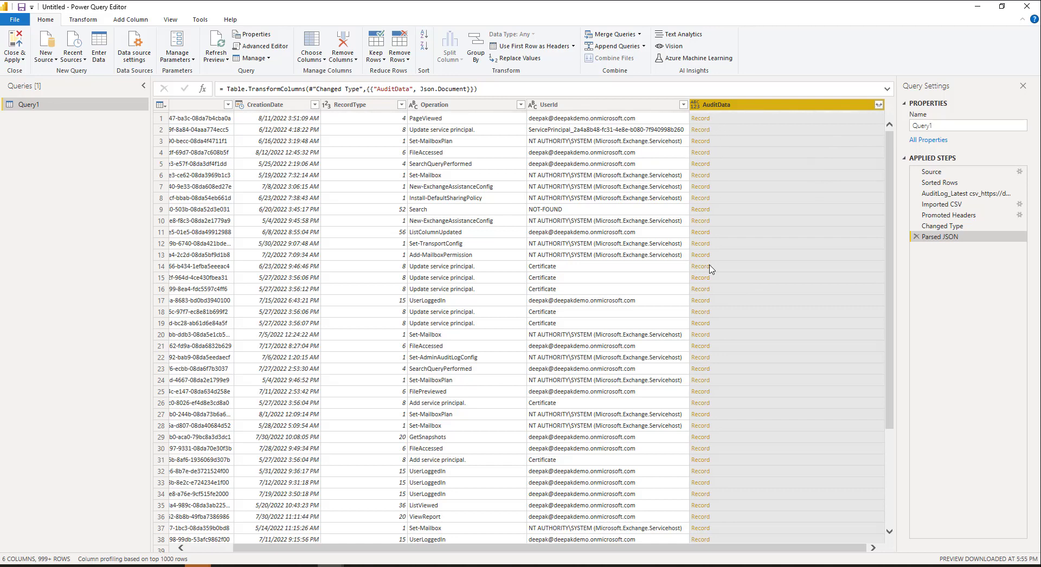
Step: Load the full field list of the AuditData records and expand all fields, keeping the original column name as prefix
{"action": "left_click", "coordinate": [879, 105]}
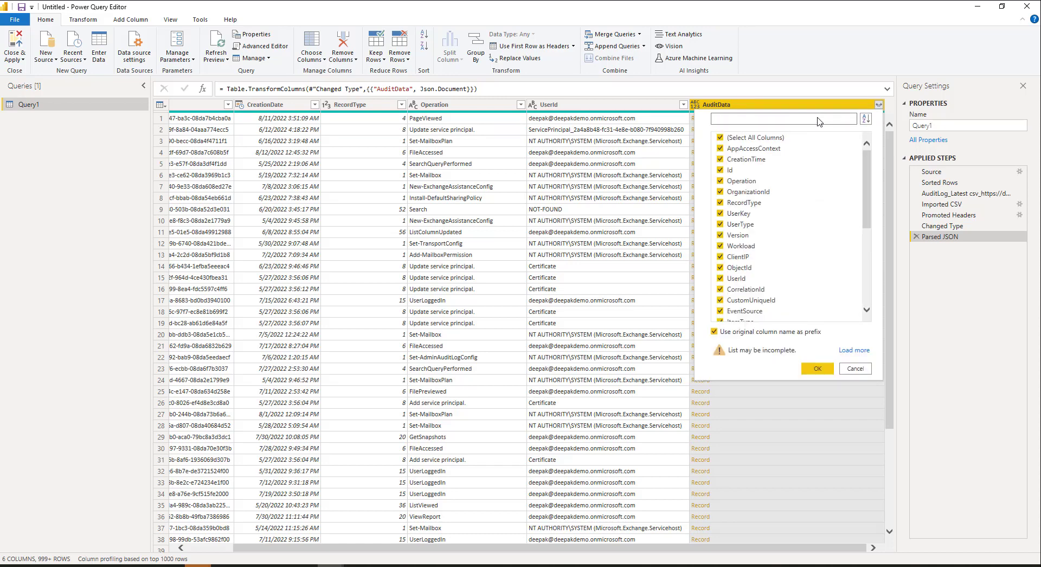
{"action": "scroll", "coordinate": [783, 195], "scroll_direction": "down", "scroll_amount": 5}
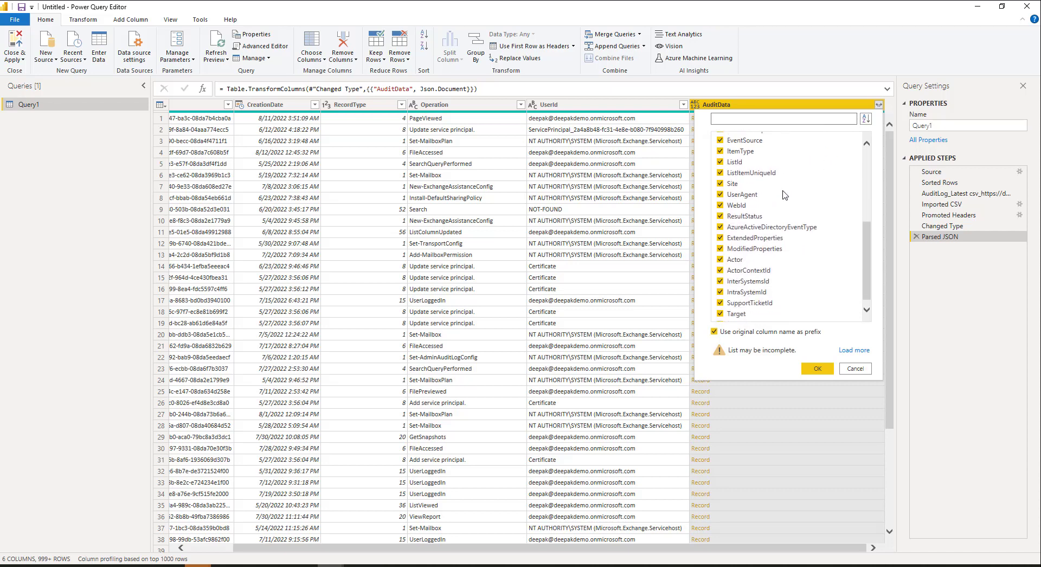
{"action": "left_click", "coordinate": [855, 352]}
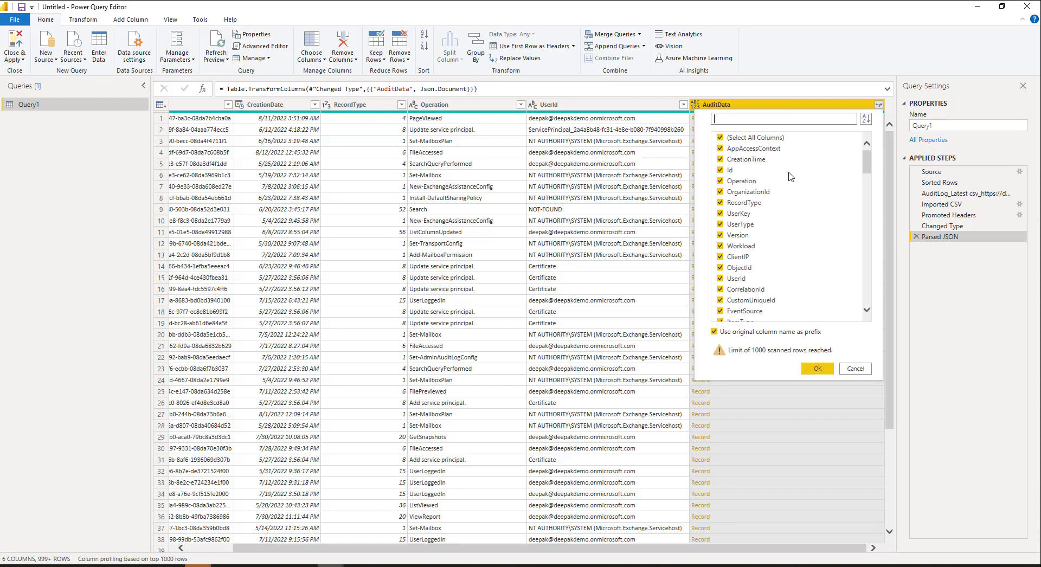
{"action": "scroll", "coordinate": [808, 210], "scroll_direction": "down", "scroll_amount": 10}
{"action": "scroll", "coordinate": [808, 211], "scroll_direction": "down", "scroll_amount": 1}
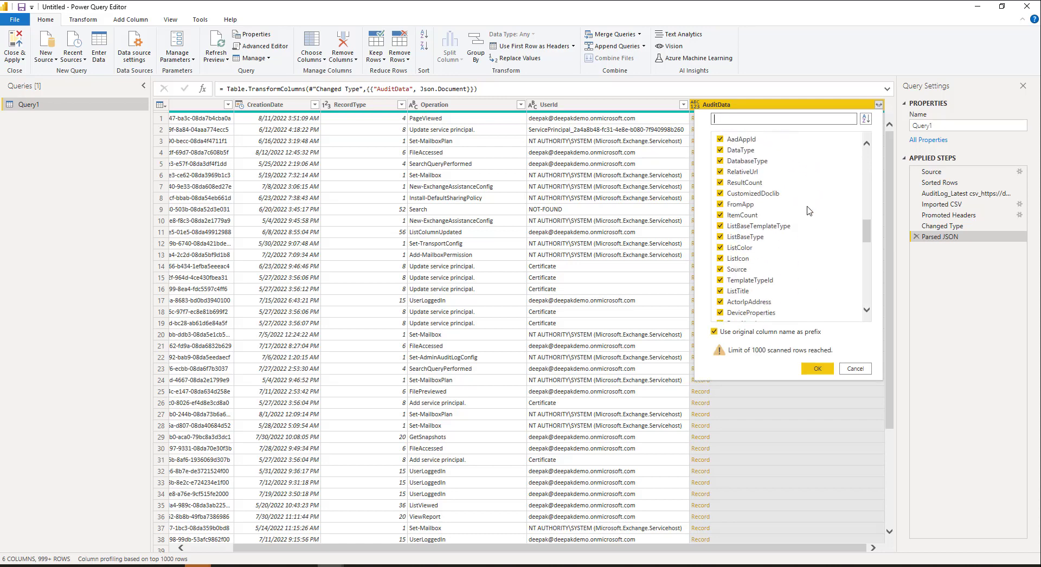
{"action": "scroll", "coordinate": [808, 210], "scroll_direction": "down", "scroll_amount": 8}
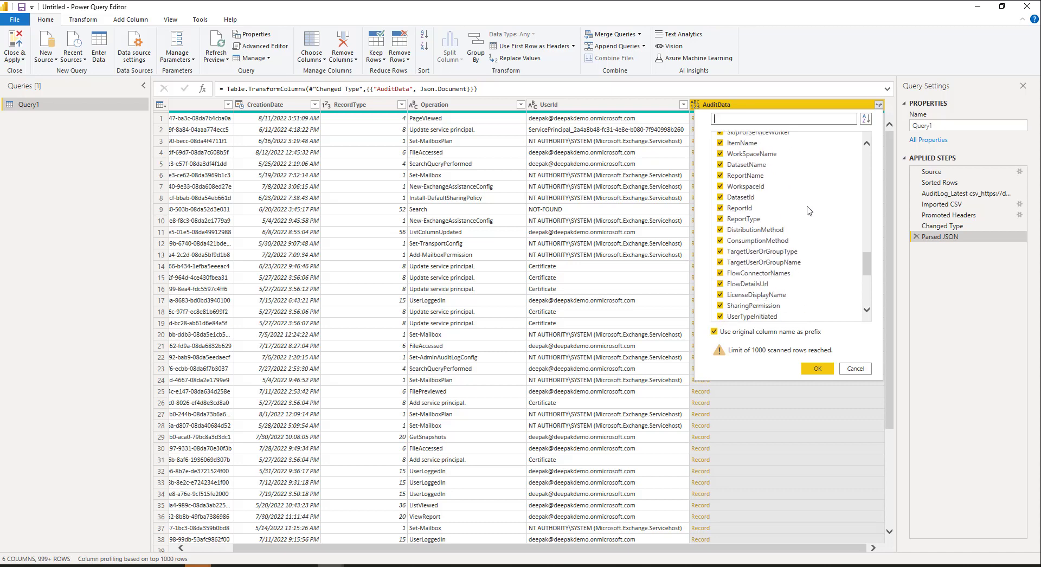
{"action": "scroll", "coordinate": [809, 210], "scroll_direction": "down", "scroll_amount": 3}
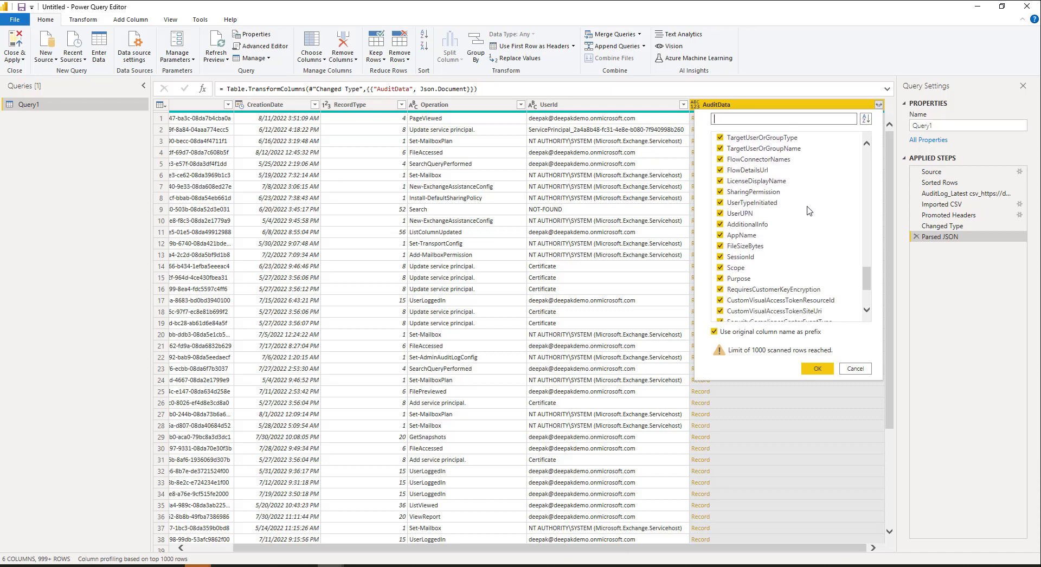
{"action": "scroll", "coordinate": [810, 210], "scroll_direction": "down", "scroll_amount": 2}
{"action": "scroll", "coordinate": [809, 210], "scroll_direction": "down", "scroll_amount": 2}
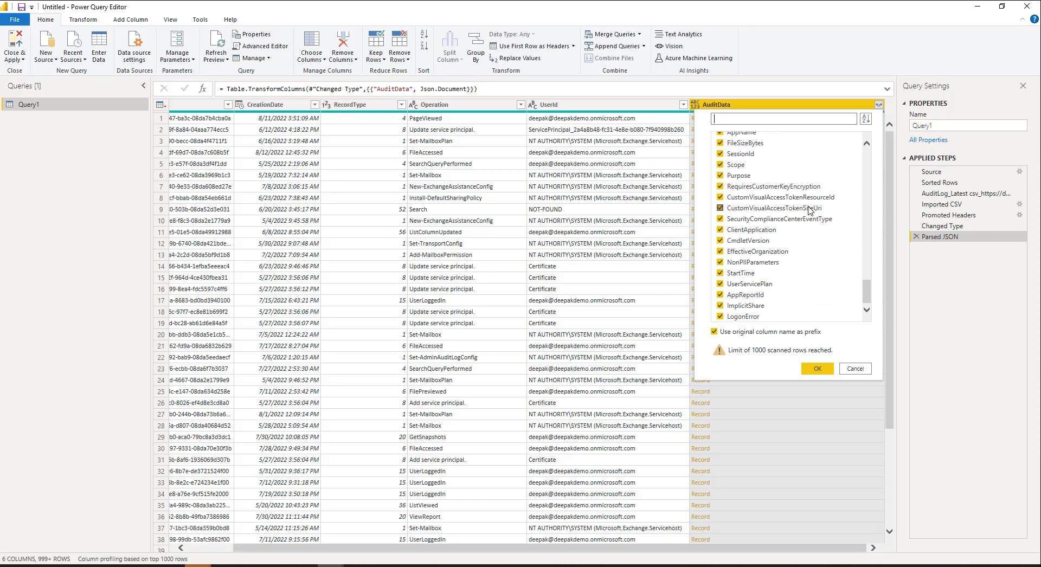
{"action": "left_click", "coordinate": [817, 368]}
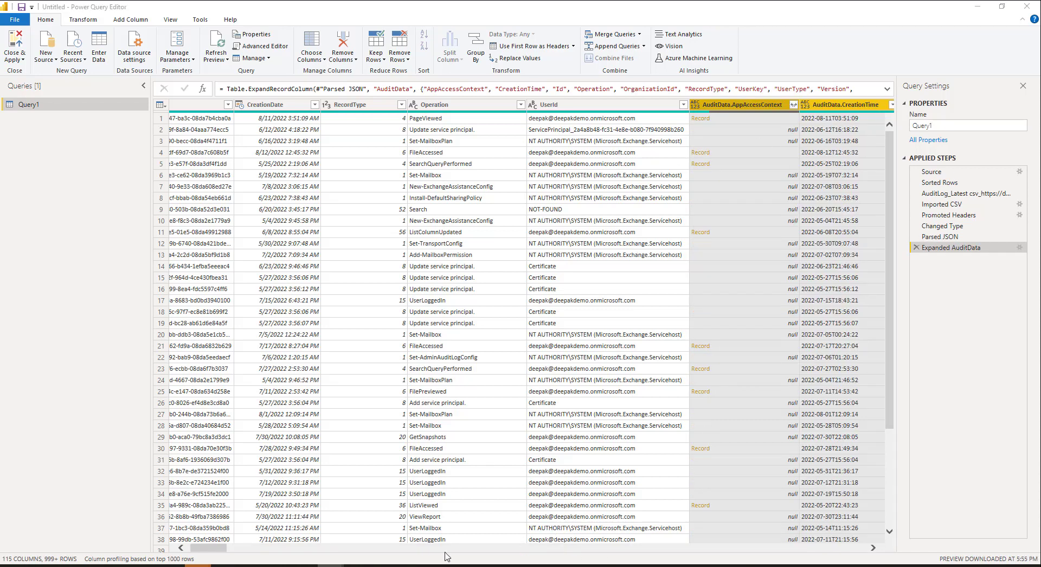
Step: Examine the expanded AuditData columns across the query table
{"action": "left_click_drag", "start_coordinate": [211, 549], "coordinate": [384, 566]}
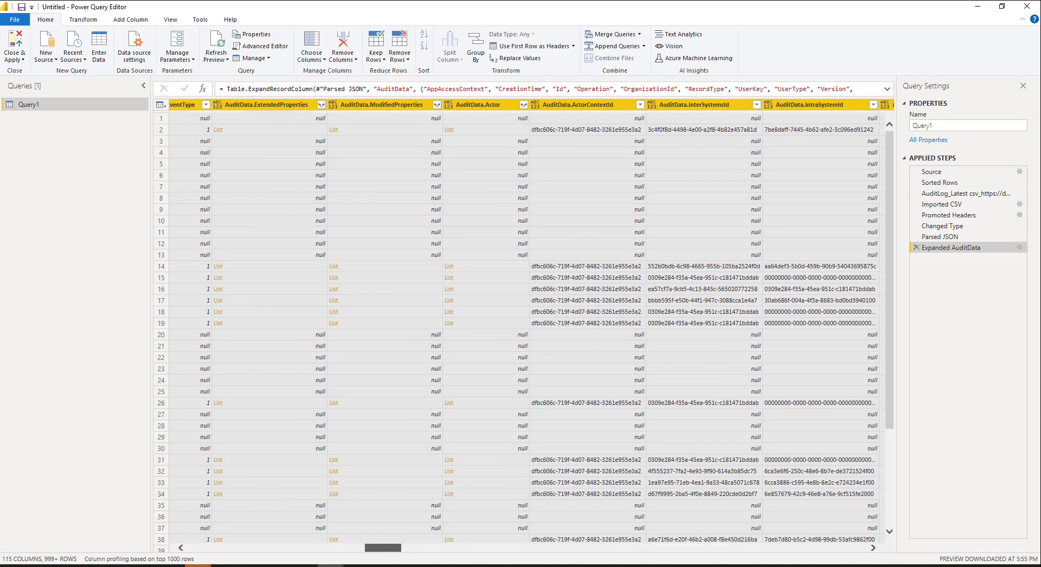
{"action": "left_click_drag", "start_coordinate": [384, 566], "coordinate": [392, 566]}
{"action": "left_click", "coordinate": [386, 566]}
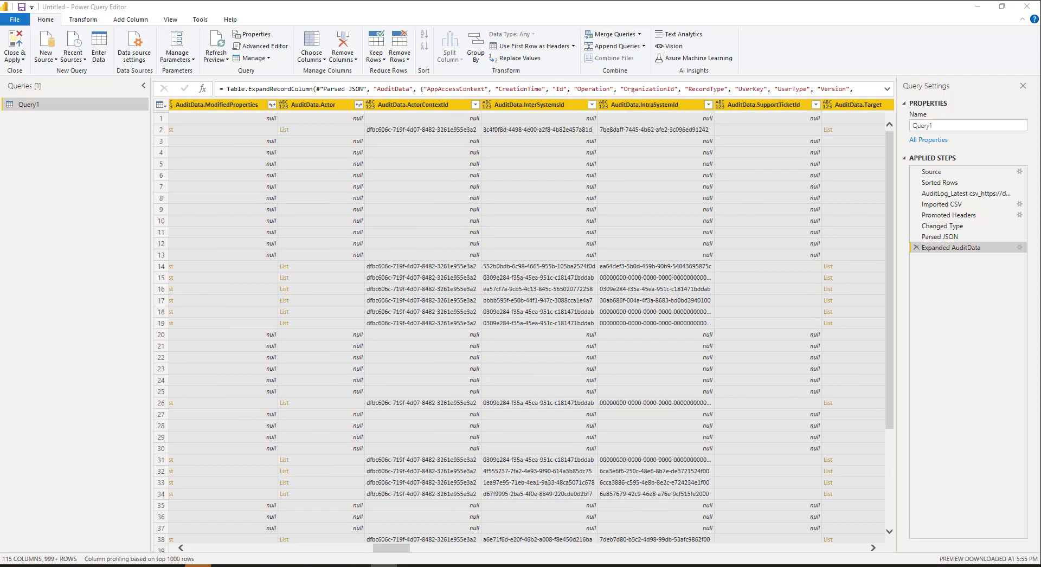
{"action": "left_click", "coordinate": [331, 566]}
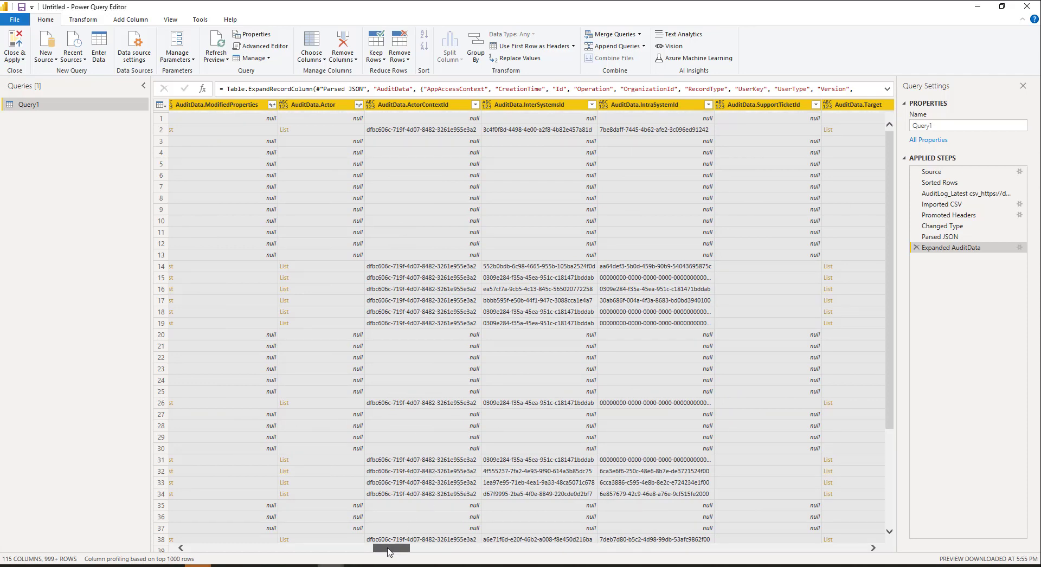
Step: Examine the remaining expanded AuditData columns and the distinct values in the AuditData.AdditionalInfo column
{"action": "left_click_drag", "start_coordinate": [389, 553], "coordinate": [406, 557]}
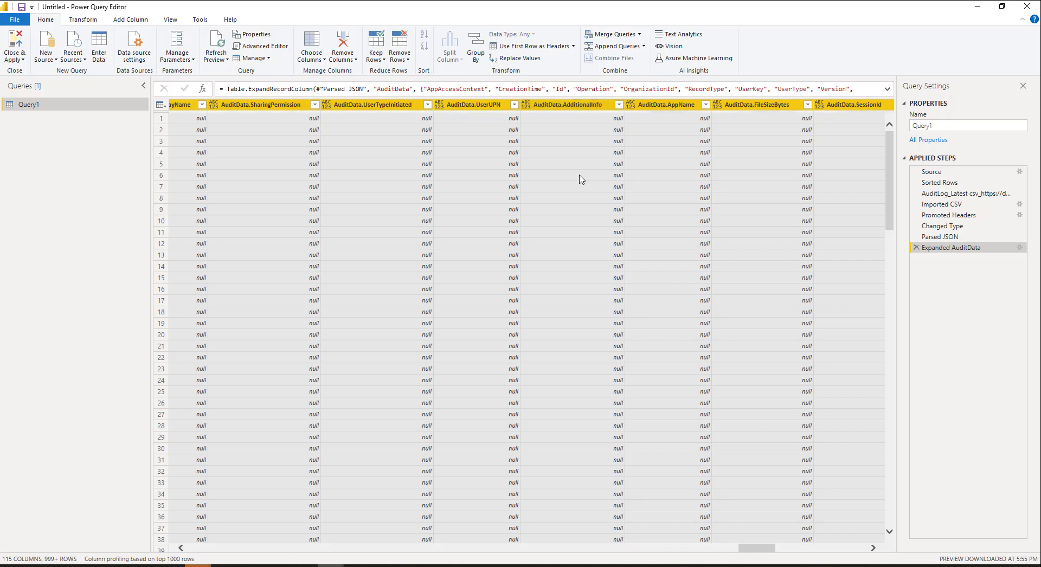
{"action": "scroll", "coordinate": [604, 211], "scroll_direction": "down", "scroll_amount": 9}
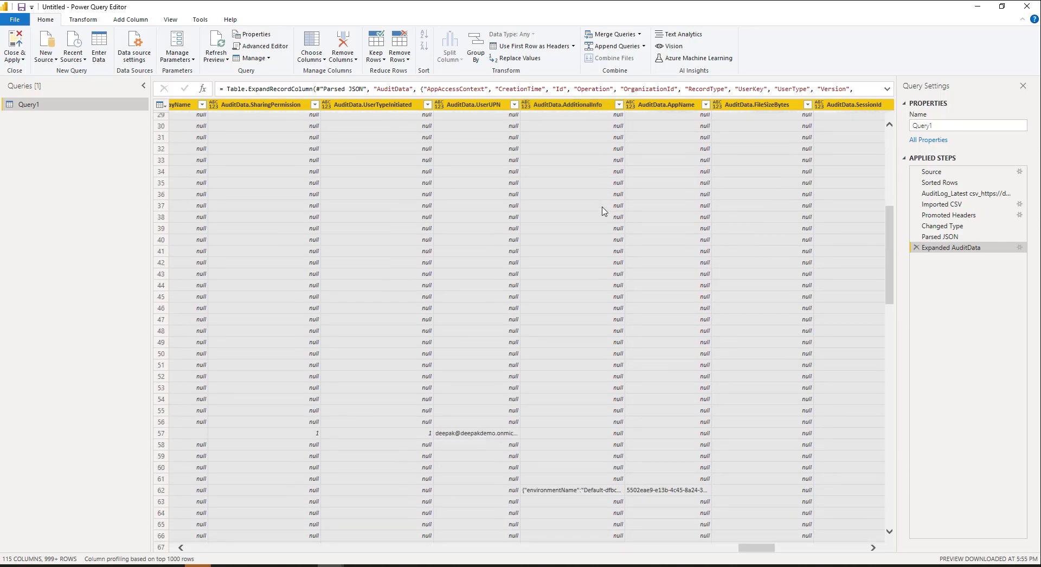
{"action": "scroll", "coordinate": [604, 211], "scroll_direction": "down", "scroll_amount": 4}
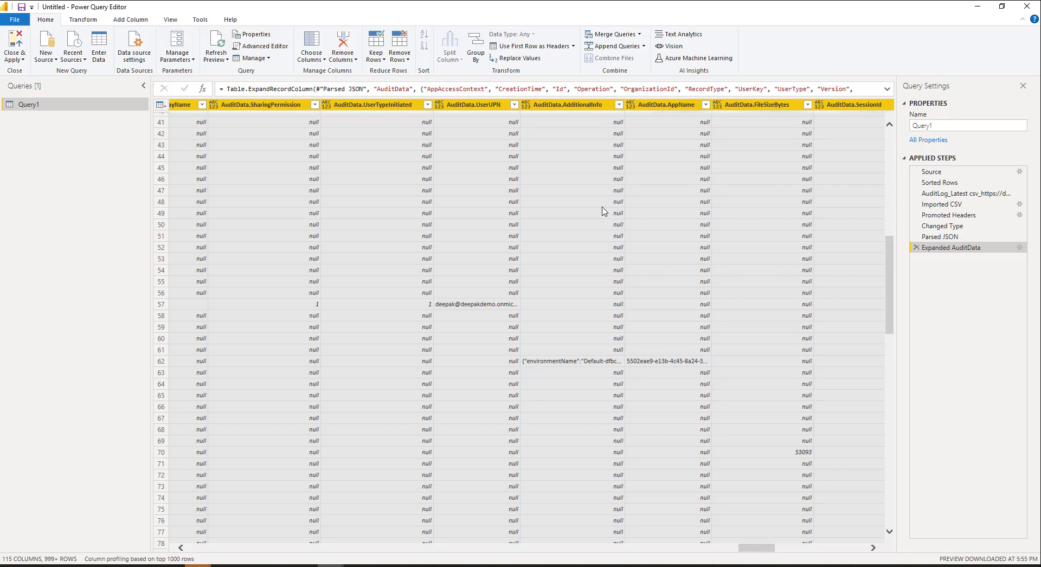
{"action": "scroll", "coordinate": [603, 210], "scroll_direction": "down", "scroll_amount": 2}
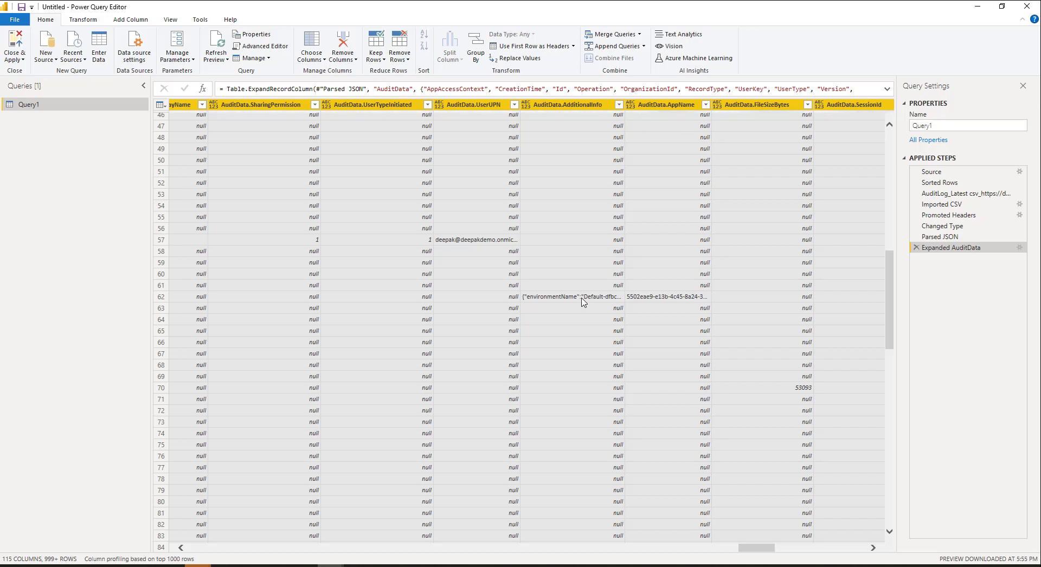
{"action": "left_click", "coordinate": [619, 104]}
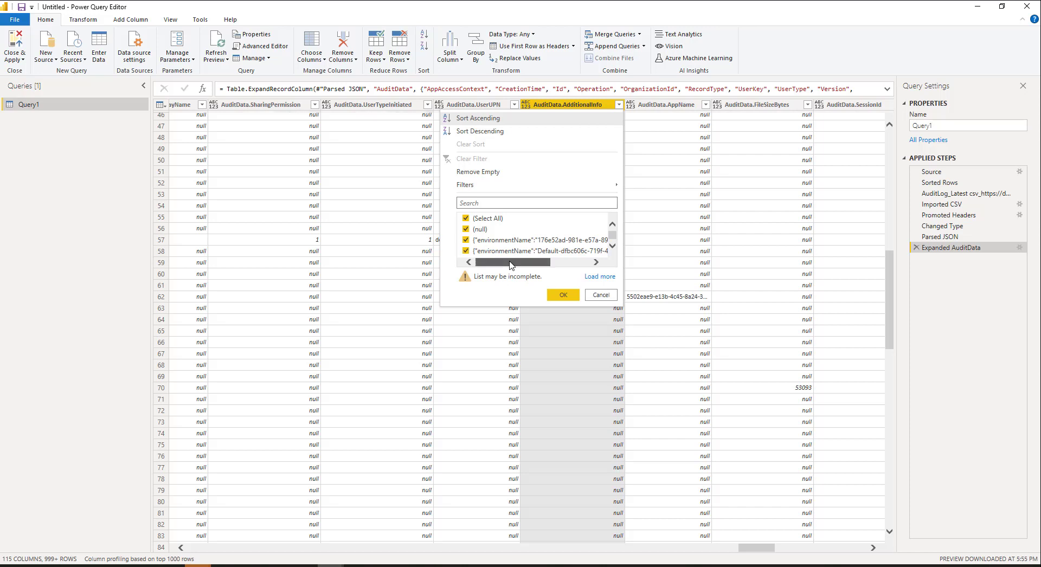
{"action": "mouse_move", "coordinate": [509, 262]}
{"action": "left_mouse_down"}
{"action": "mouse_move", "coordinate": [573, 265]}
{"action": "mouse_move", "coordinate": [490, 262]}
{"action": "mouse_move", "coordinate": [595, 264]}
{"action": "mouse_move", "coordinate": [508, 263]}
{"action": "left_mouse_up"}
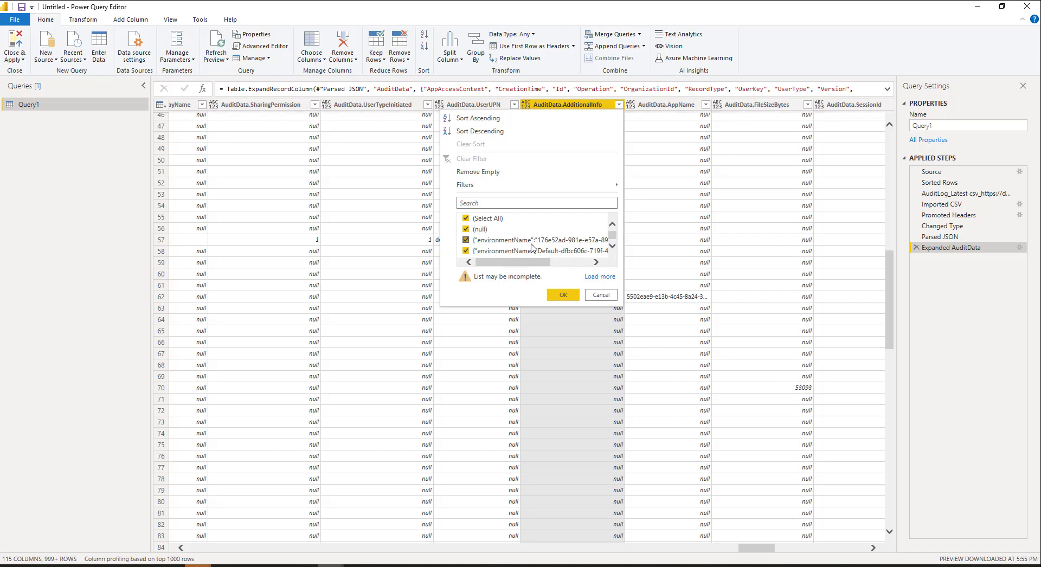
Step: Parse the AuditData.AdditionalInfo column as JSON and expand its environmentName field, keeping the original column name as prefix
{"action": "left_click", "coordinate": [587, 109]}
{"action": "right_click", "coordinate": [586, 108]}
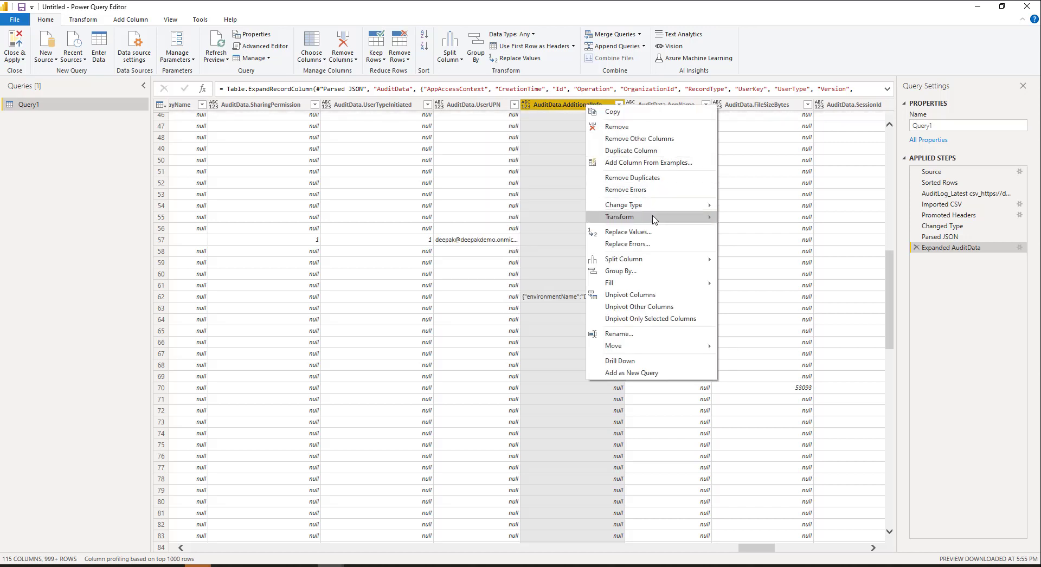
{"action": "mouse_move", "coordinate": [653, 216]}
{"action": "left_click", "coordinate": [756, 289]}
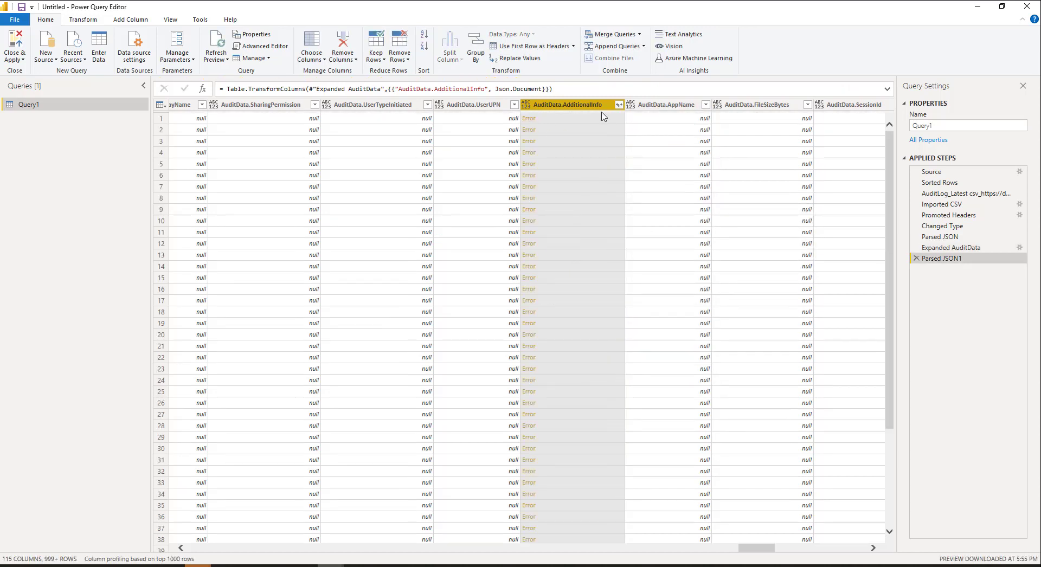
{"action": "left_click", "coordinate": [618, 105]}
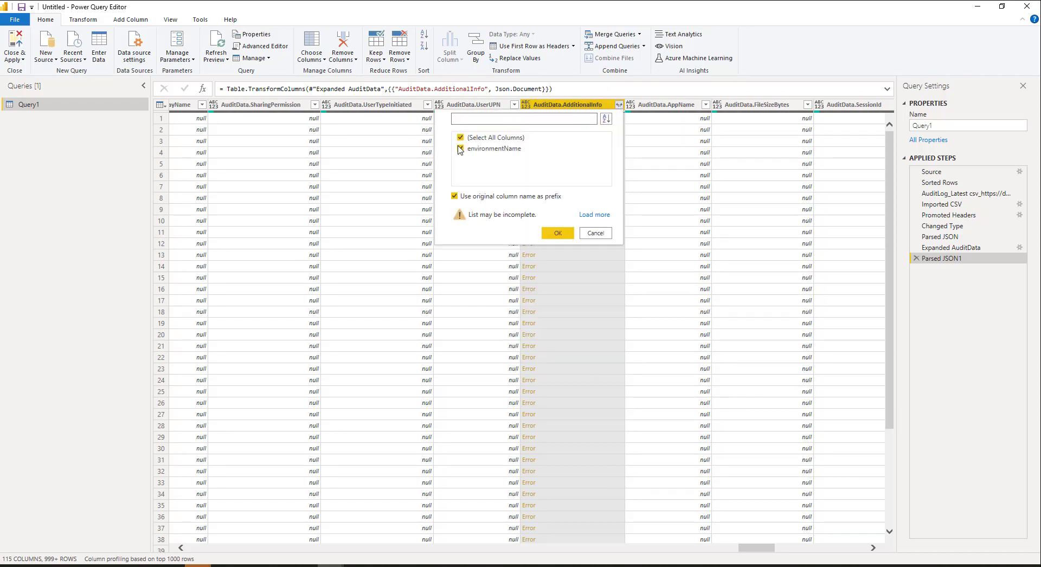
{"action": "left_click", "coordinate": [557, 234]}
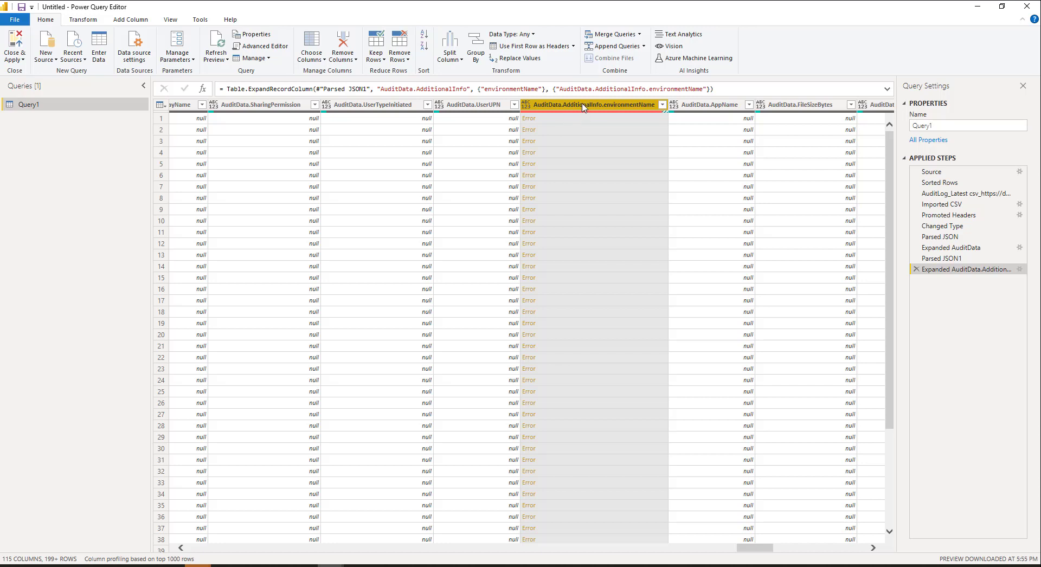
Step: Replace the errors in the AuditData.AdditionalInfo.environmentName column with an empty value and apply the query to the report
{"action": "right_click", "coordinate": [583, 107]}
{"action": "left_click", "coordinate": [613, 111]}
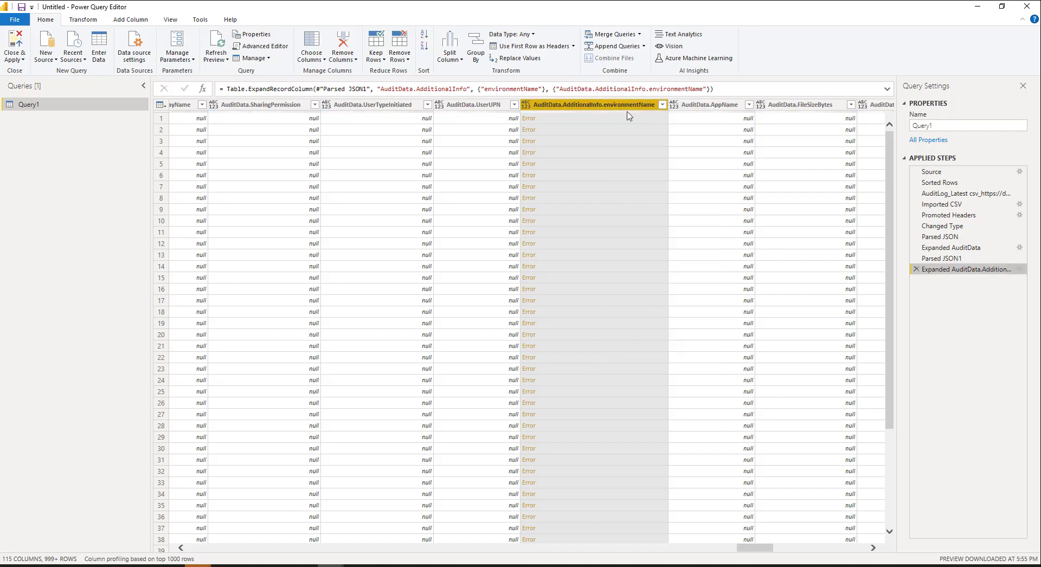
{"action": "right_click", "coordinate": [600, 110]}
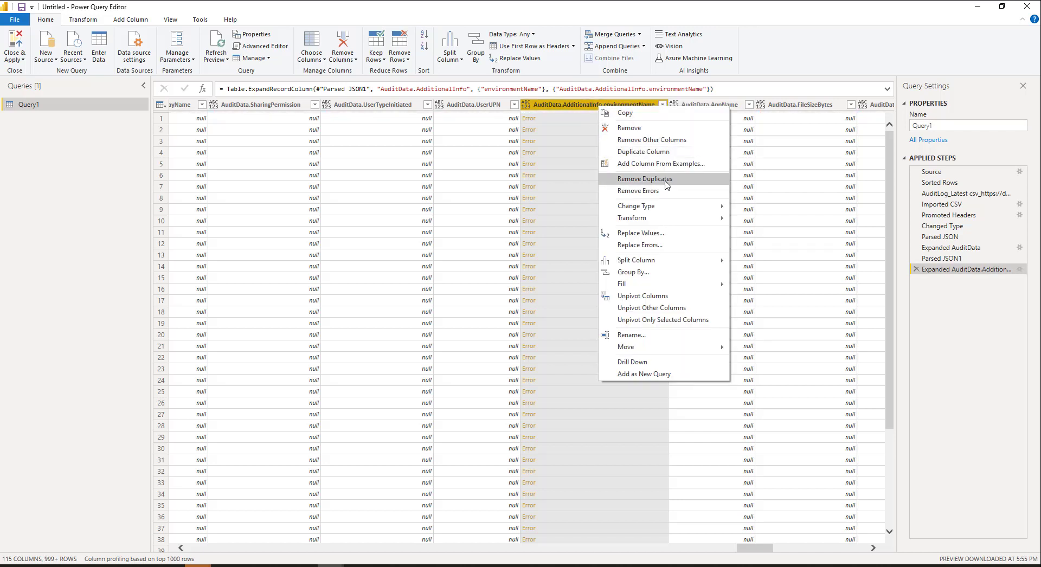
{"action": "left_click", "coordinate": [640, 245]}
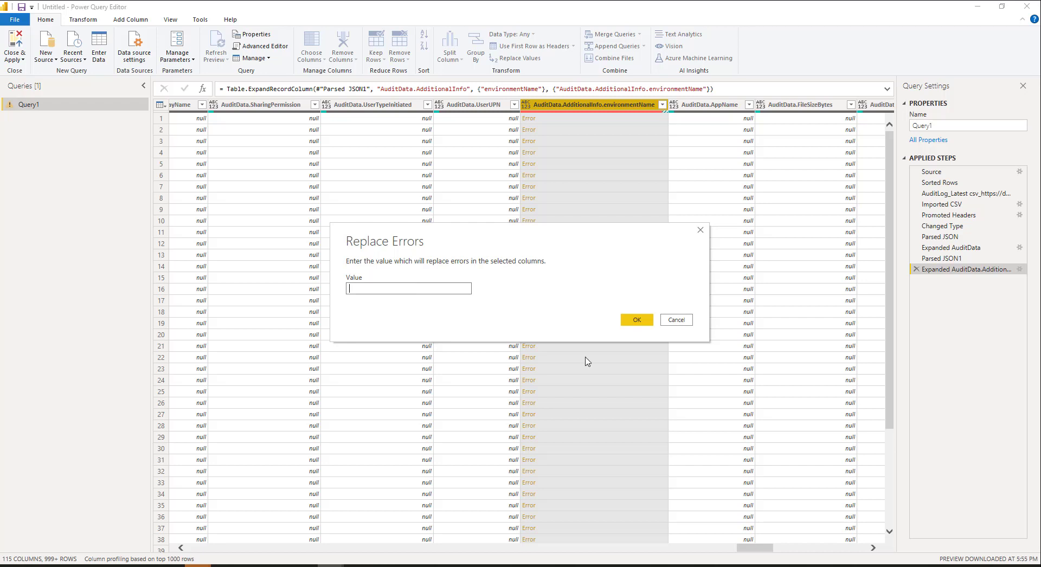
{"action": "left_click", "coordinate": [640, 321]}
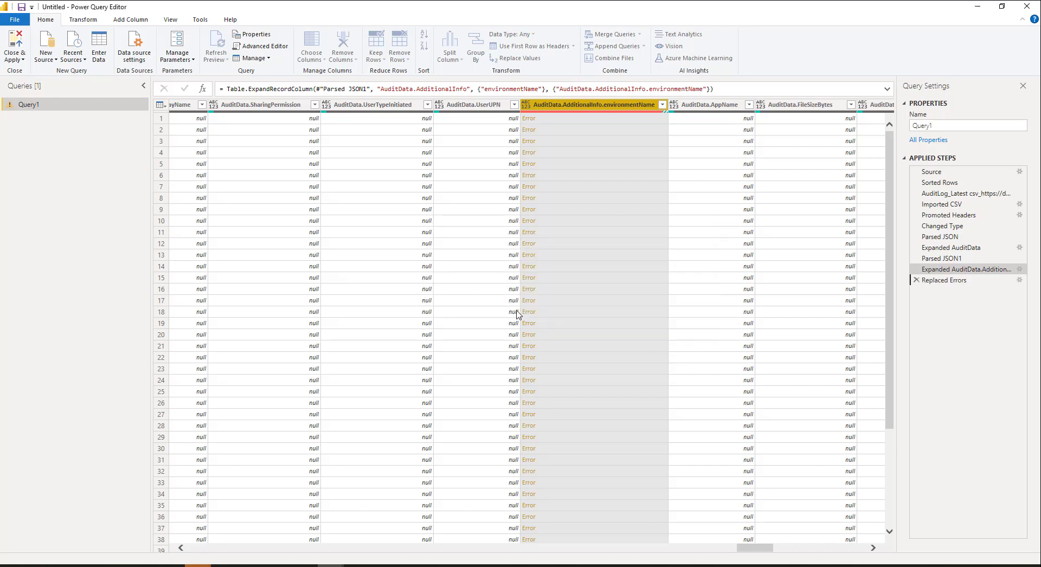
{"action": "scroll", "coordinate": [581, 343], "scroll_direction": "down", "scroll_amount": 4}
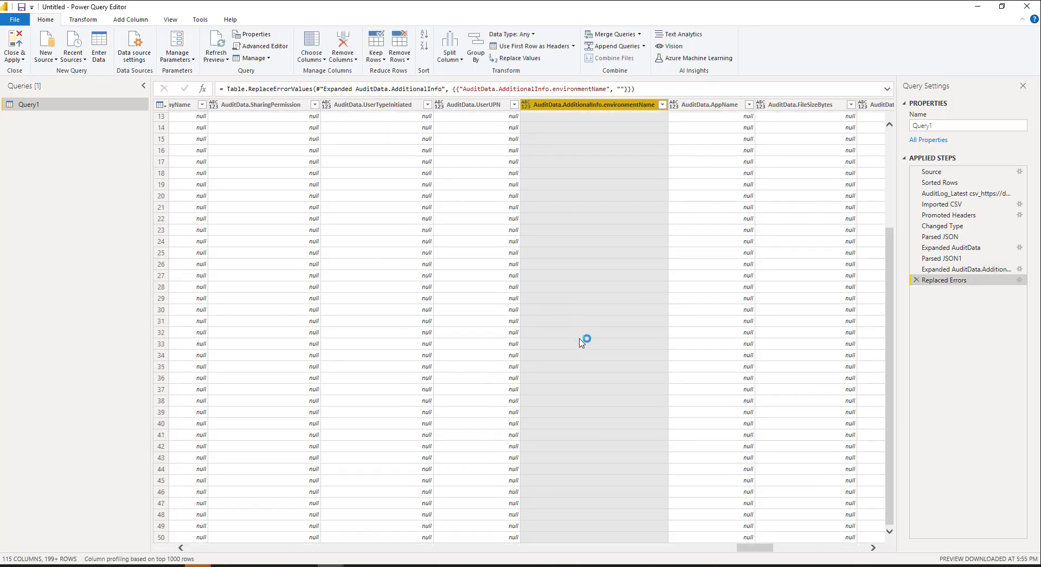
{"action": "scroll", "coordinate": [582, 343], "scroll_direction": "down", "scroll_amount": 15}
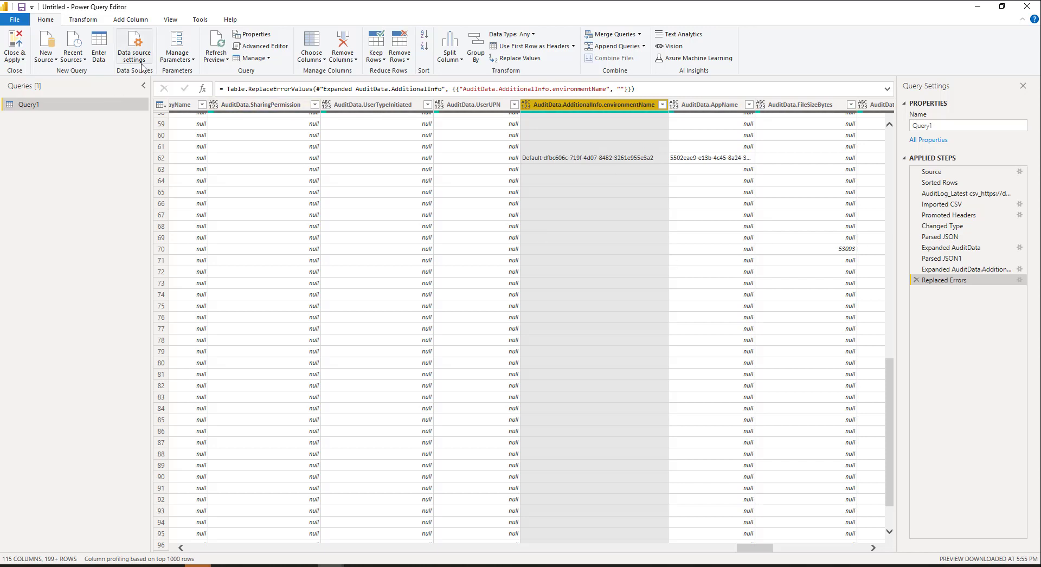
{"action": "left_click", "coordinate": [12, 49]}
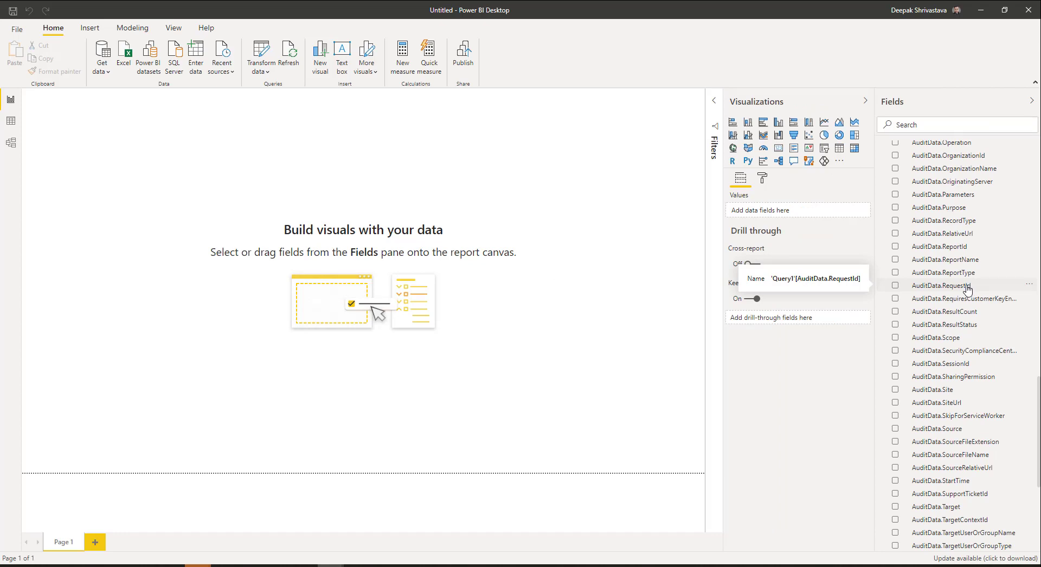
Step: Add a table visual with CreationDate, Operation, AuditData.Workload and UserId, using CreationDate as a plain date instead of the date hierarchy
{"action": "scroll", "coordinate": [965, 291], "scroll_direction": "down", "scroll_amount": 9}
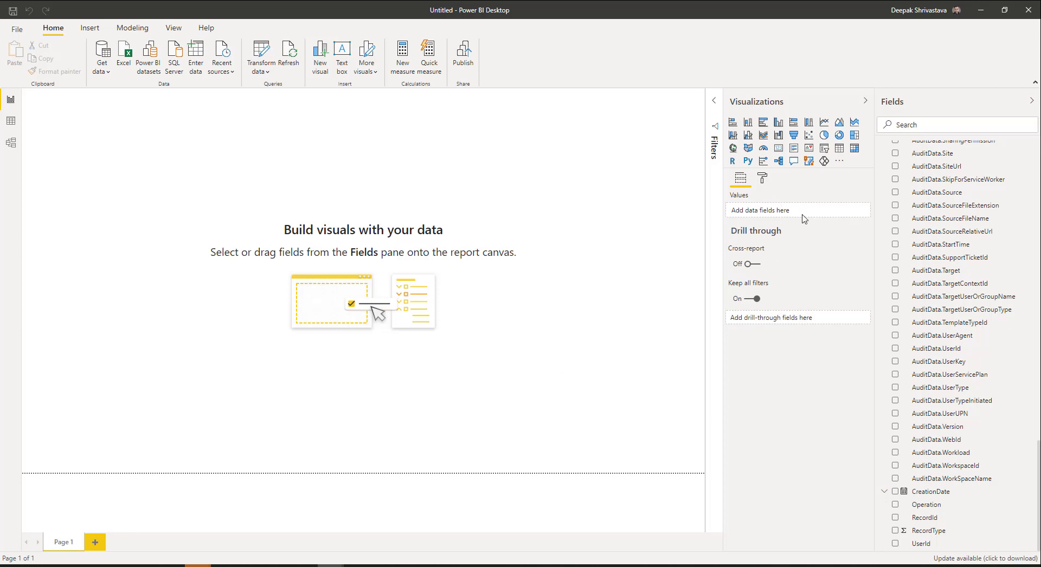
{"action": "left_click", "coordinate": [834, 154]}
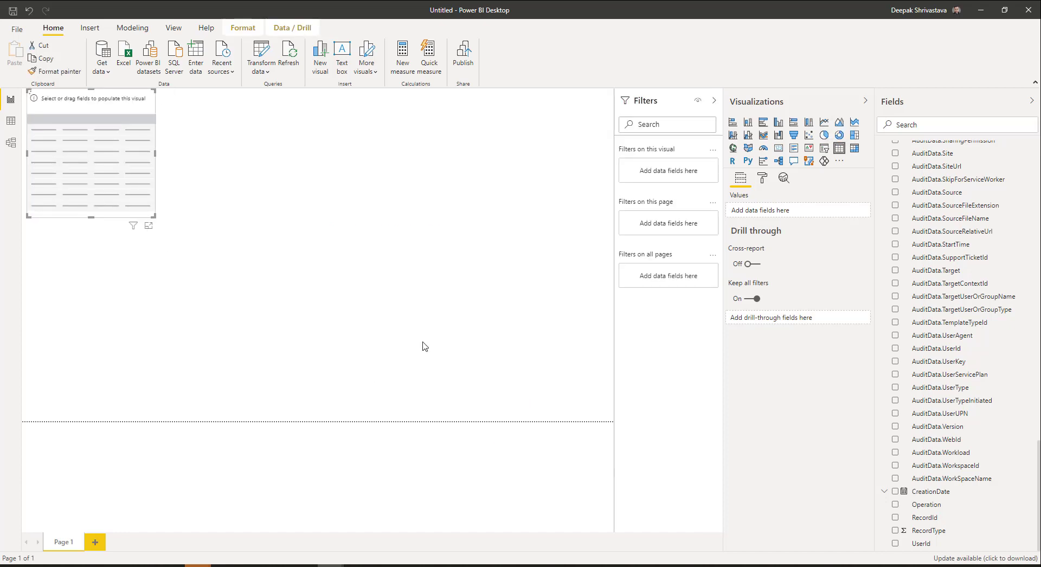
{"action": "left_click", "coordinate": [896, 506]}
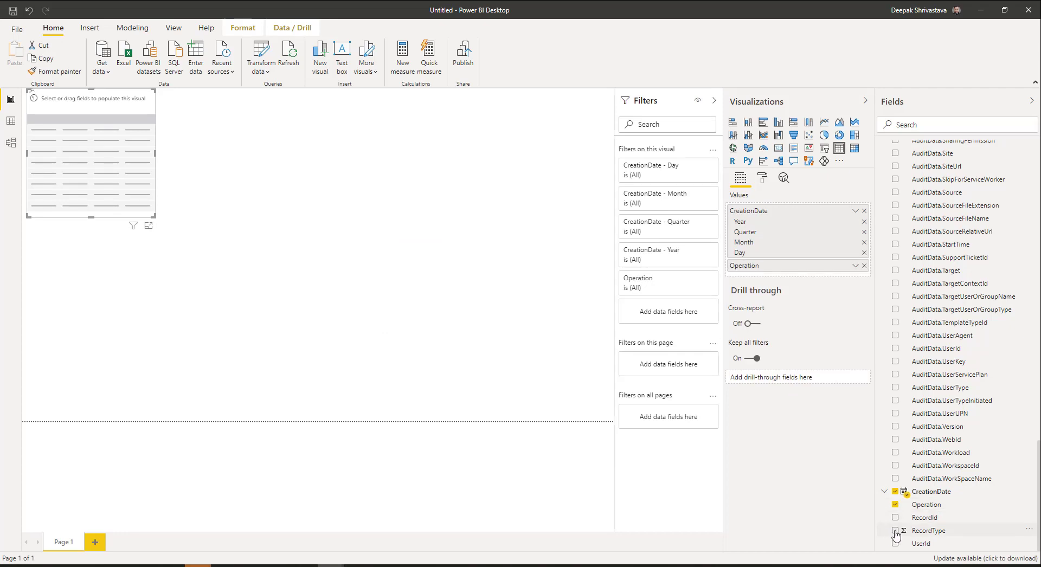
{"action": "left_click", "coordinate": [895, 452]}
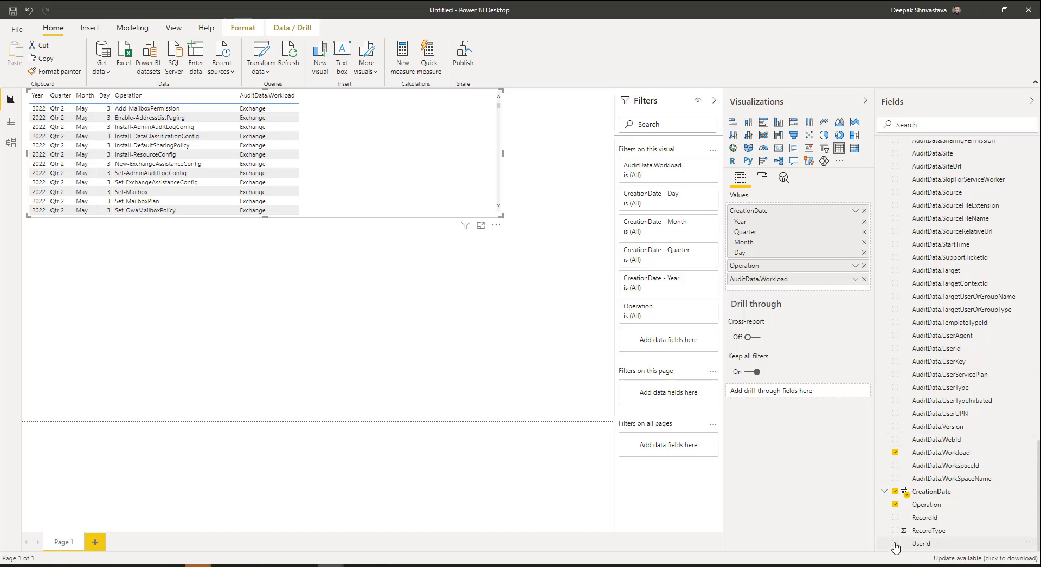
{"action": "left_click", "coordinate": [990, 538]}
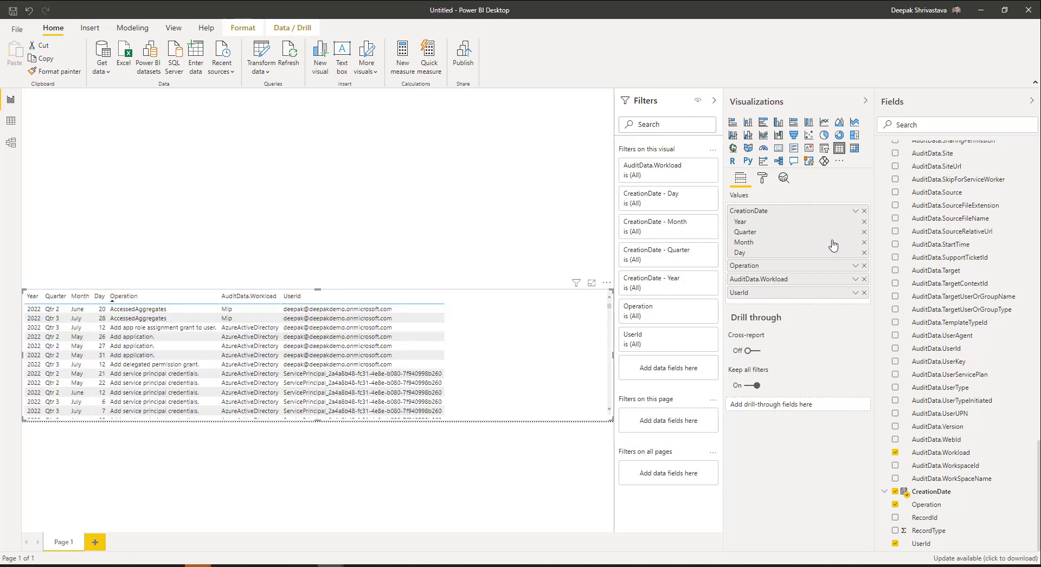
{"action": "left_click", "coordinate": [855, 211]}
{"action": "left_click", "coordinate": [885, 282]}
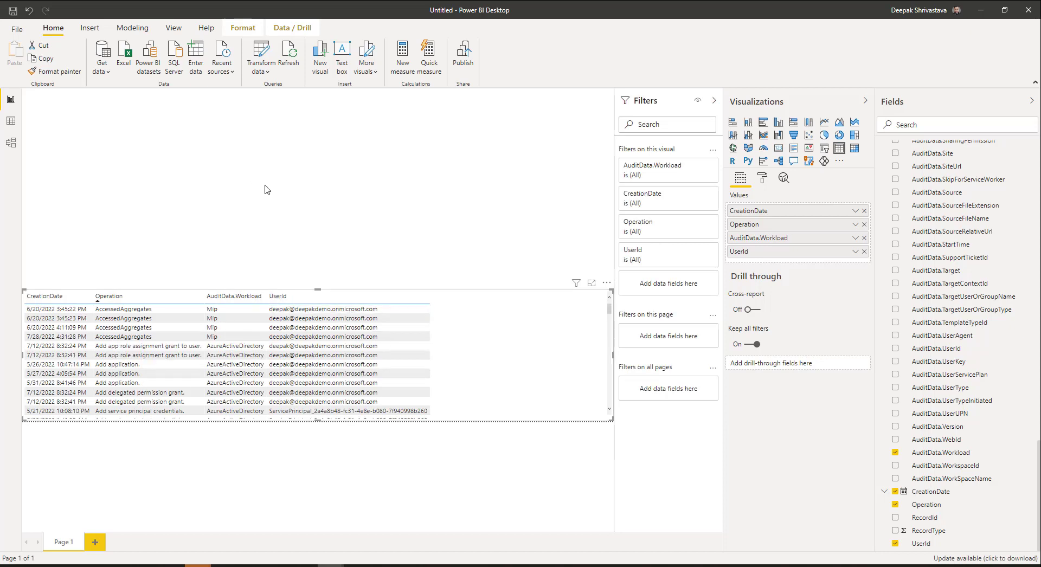
Step: Add a matrix visual above the table with AuditData.Workload as rows and Operation as values
{"action": "left_click", "coordinate": [258, 159]}
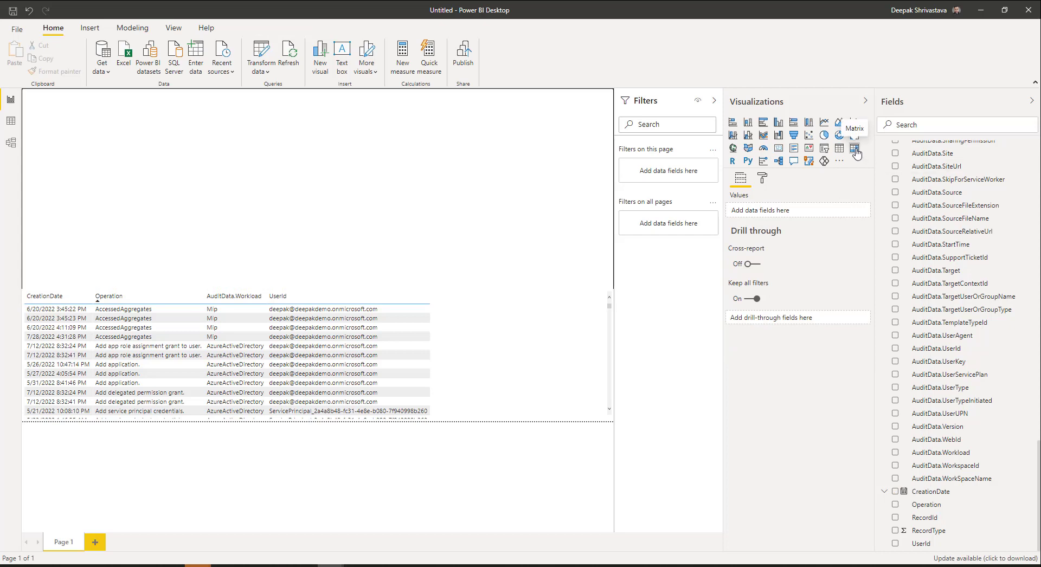
{"action": "left_click", "coordinate": [855, 150]}
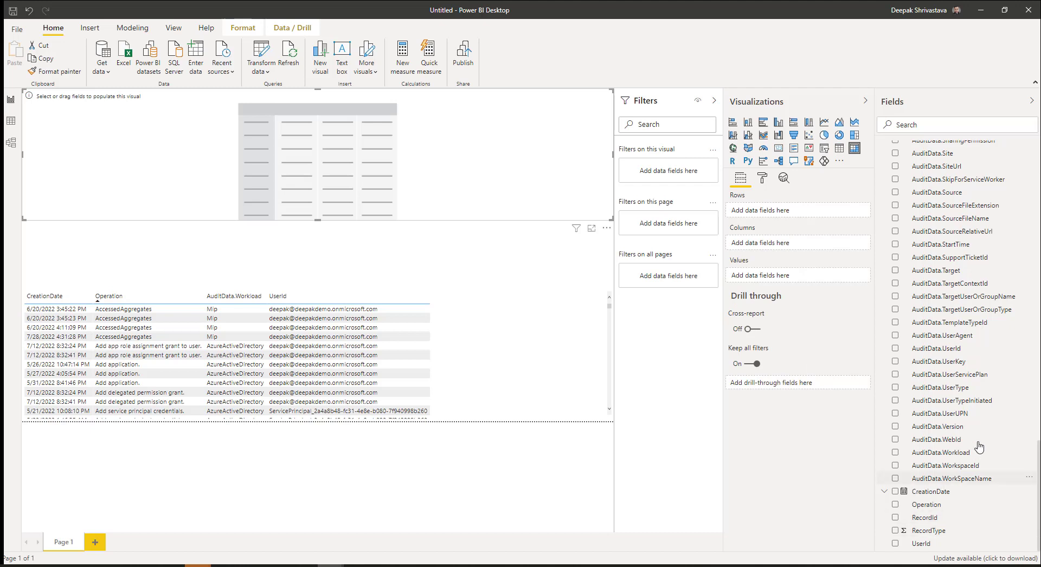
{"action": "left_click", "coordinate": [896, 453]}
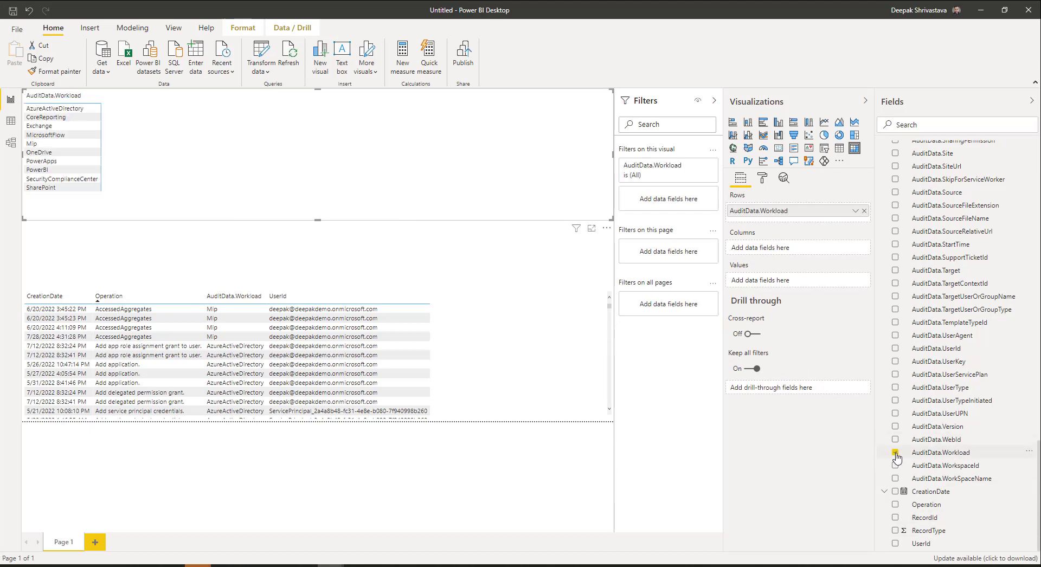
{"action": "left_click", "coordinate": [922, 506]}
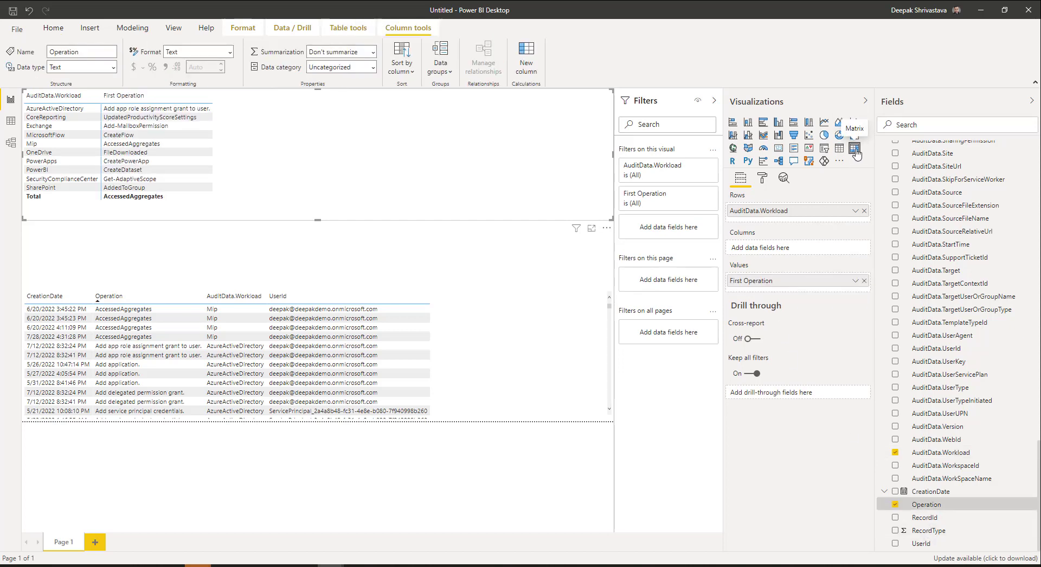
Step: Convert the matrix into a treemap showing the count of Operation by AuditData.Workload and narrow it to the page's upper-right area
{"action": "left_click", "coordinate": [853, 135]}
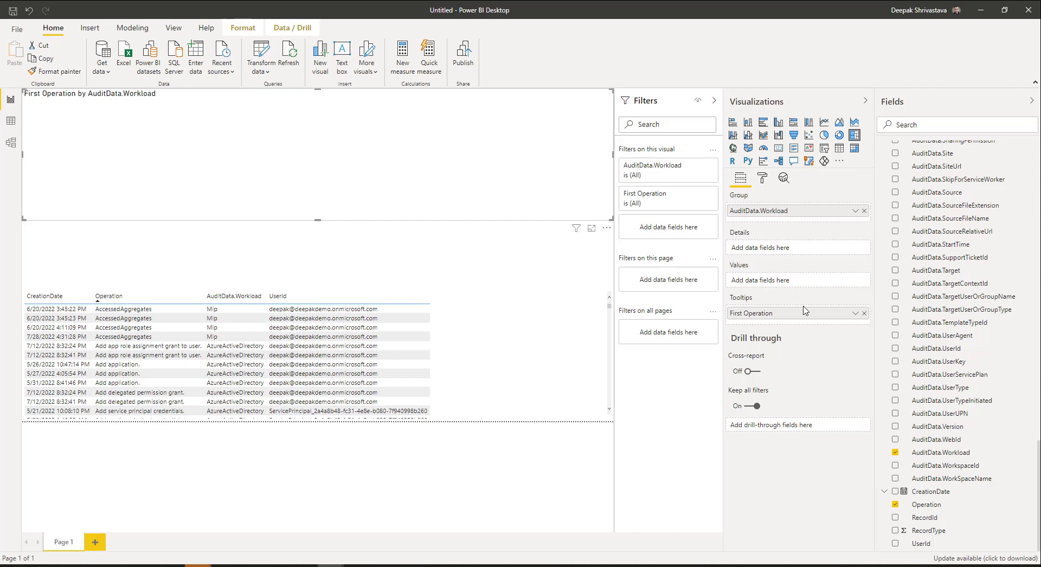
{"action": "left_click_drag", "start_coordinate": [801, 318], "coordinate": [801, 284]}
{"action": "left_click", "coordinate": [865, 313]}
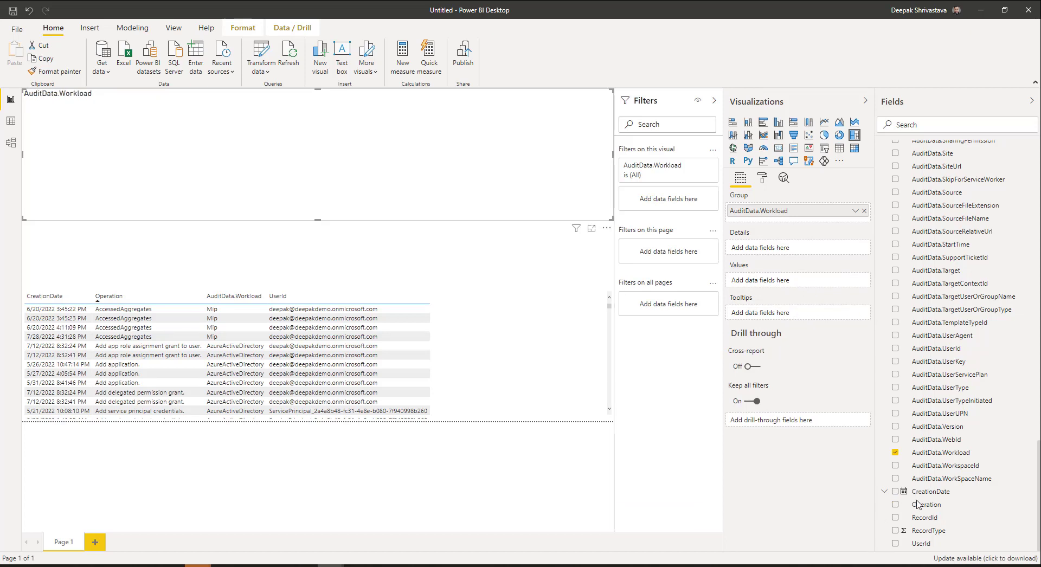
{"action": "left_click_drag", "start_coordinate": [924, 505], "coordinate": [783, 286]}
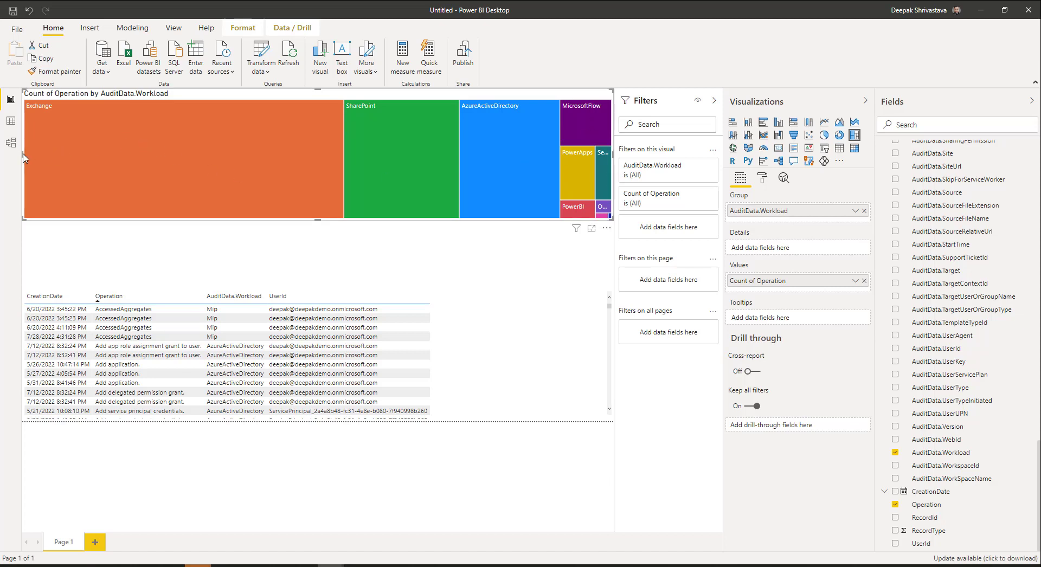
{"action": "left_click_drag", "start_coordinate": [22, 159], "coordinate": [383, 157]}
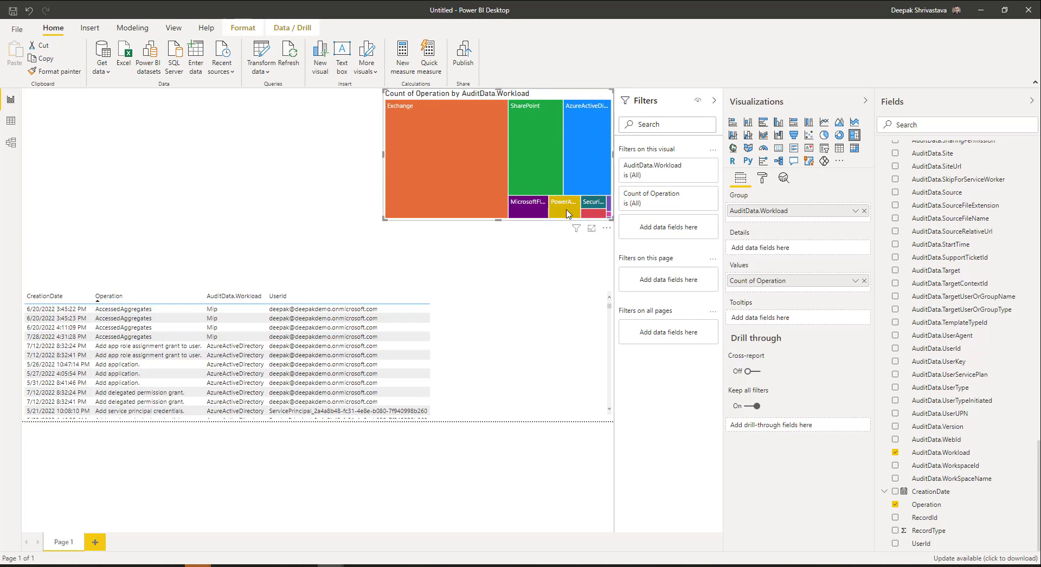
Step: Filter the table to the SharePoint workload through the treemap and add the AuditData.ObjectId field to the table
{"action": "left_click", "coordinate": [529, 142]}
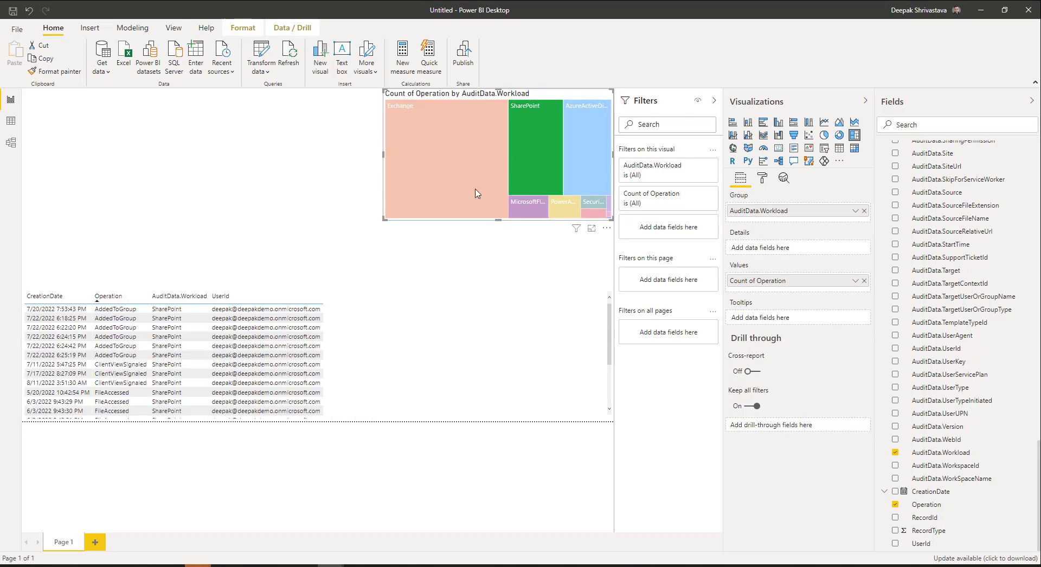
{"action": "left_click", "coordinate": [311, 297]}
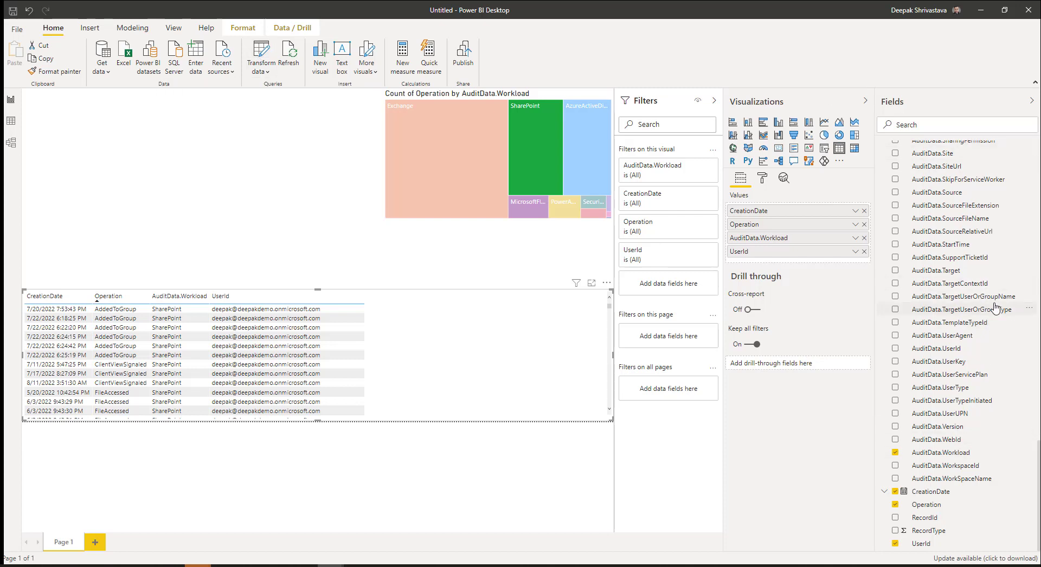
{"action": "scroll", "coordinate": [900, 276], "scroll_direction": "up", "scroll_amount": 10}
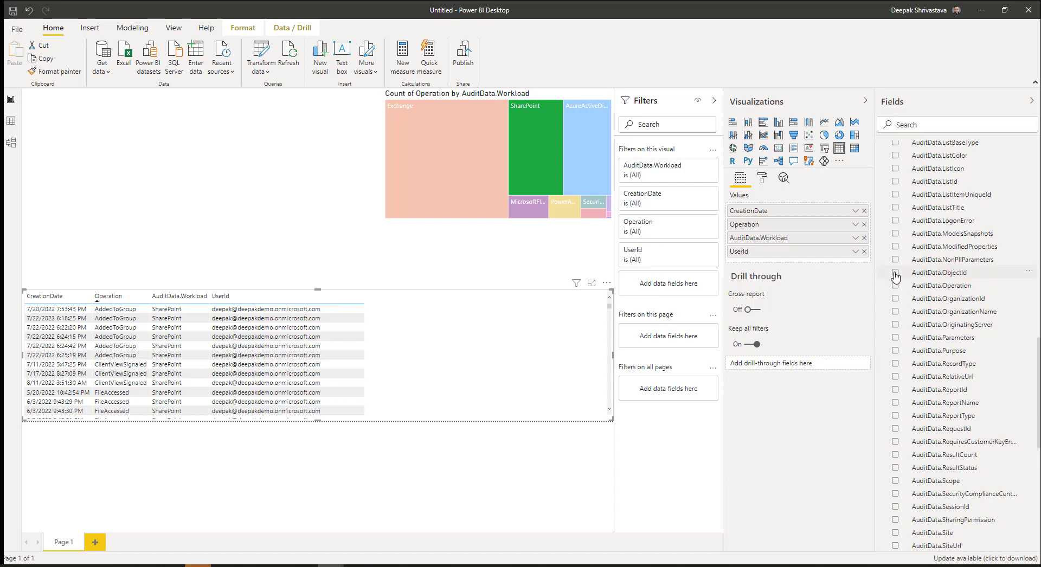
{"action": "left_click", "coordinate": [895, 273]}
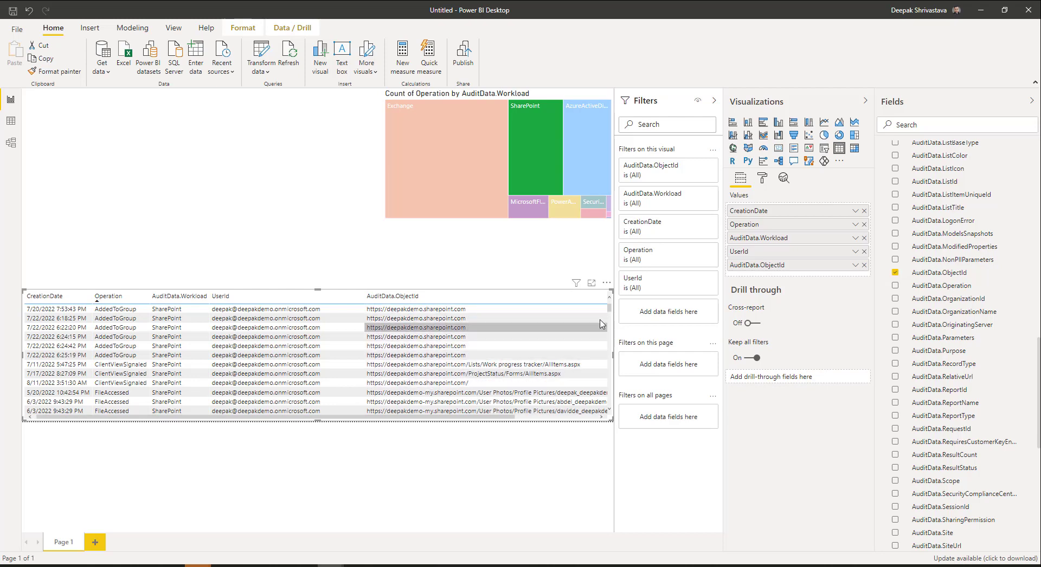
Step: Filter the table to the PowerApps workload through the treemap and review its operations and AuditData.ObjectId values
{"action": "left_click_drag", "start_coordinate": [610, 314], "coordinate": [610, 358]}
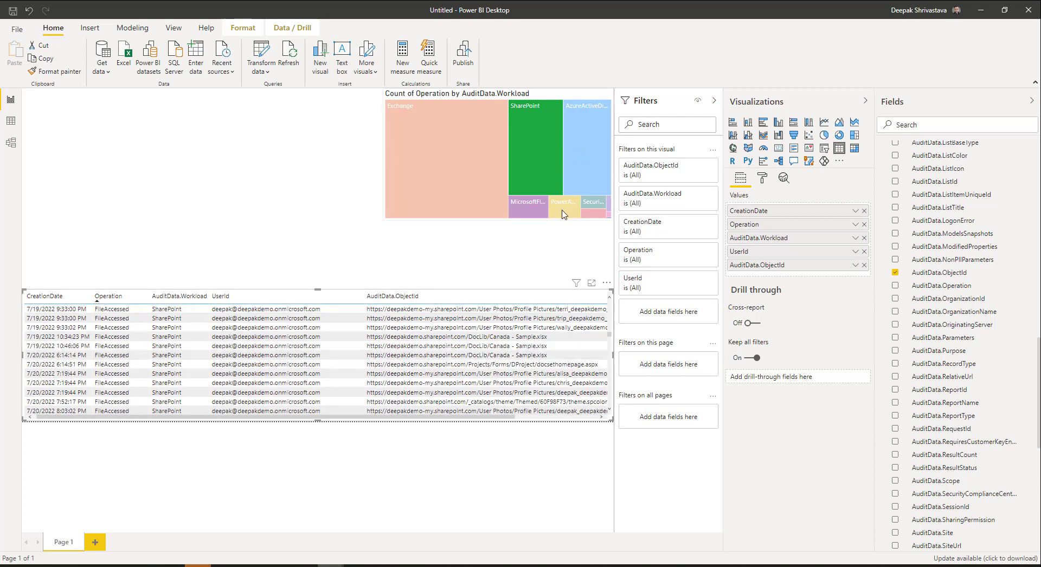
{"action": "left_click", "coordinate": [561, 214]}
{"action": "scroll", "coordinate": [407, 350], "scroll_direction": "down", "scroll_amount": 5}
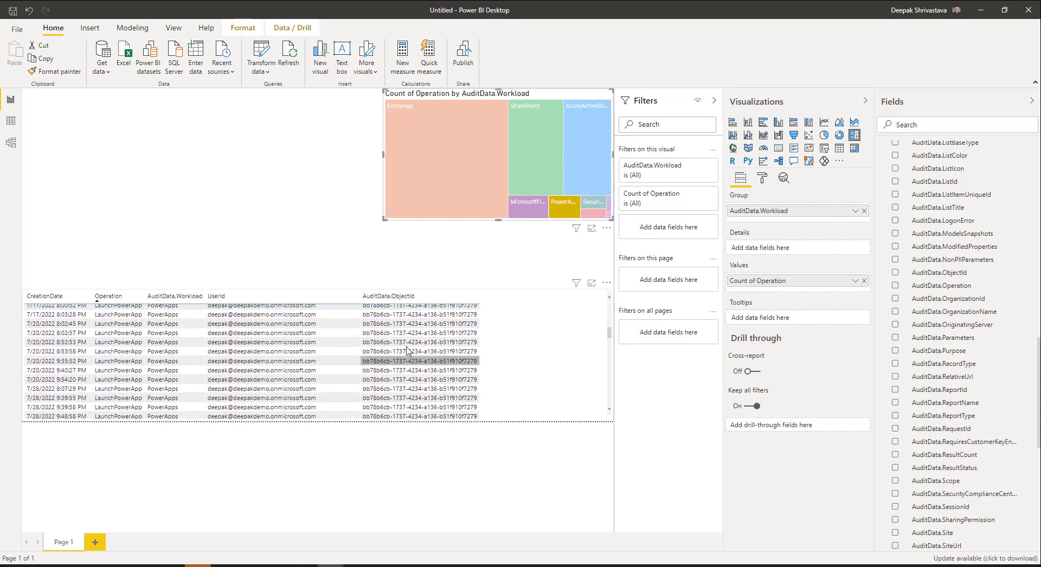
{"action": "scroll", "coordinate": [408, 350], "scroll_direction": "up", "scroll_amount": 8}
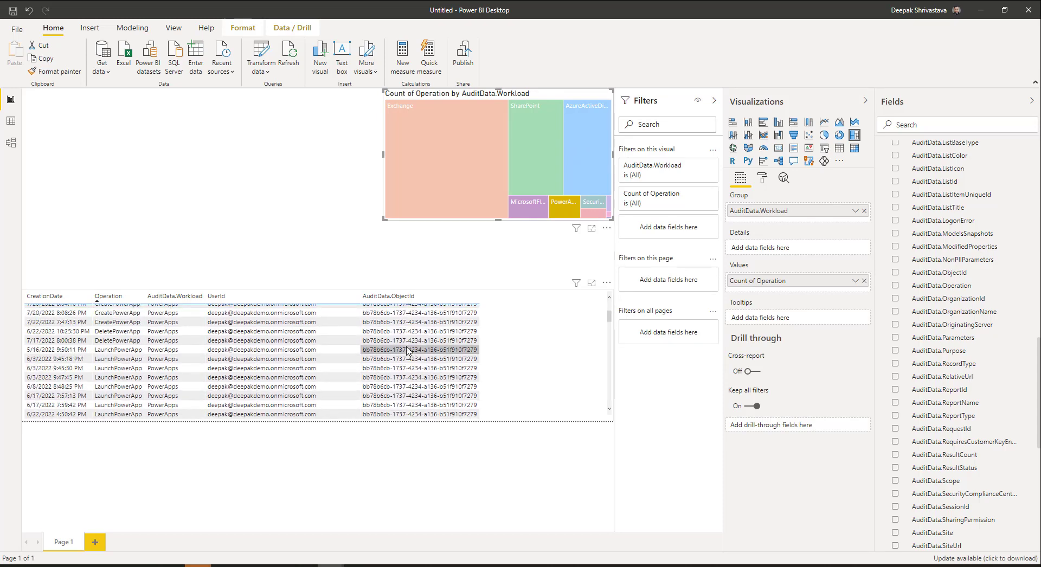
{"action": "scroll", "coordinate": [407, 350], "scroll_direction": "up", "scroll_amount": 3}
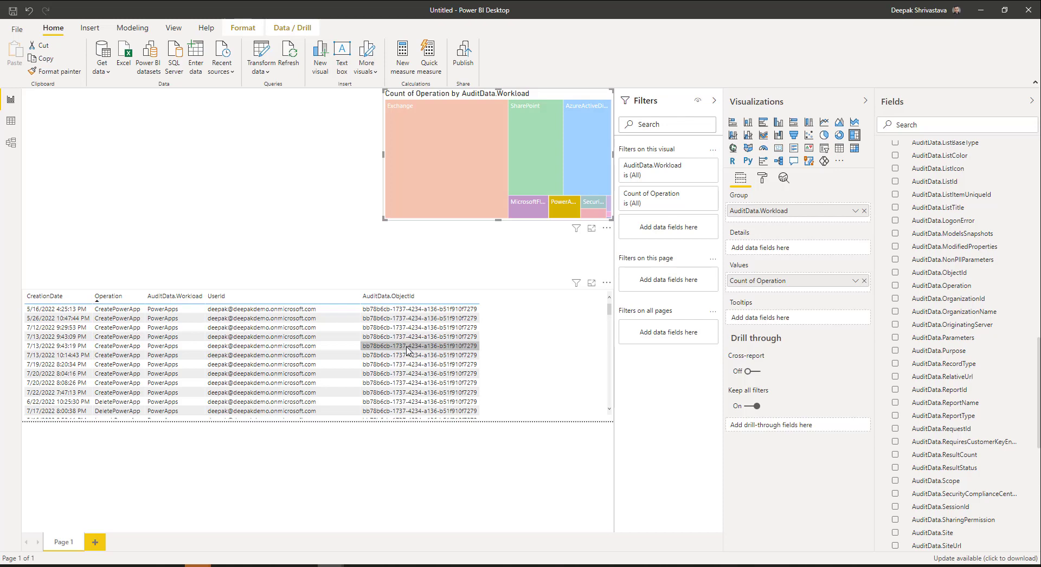
Step: Add a new calculated column to Query1 and name it Link in the formula
{"action": "scroll", "coordinate": [960, 293], "scroll_direction": "up", "scroll_amount": 15}
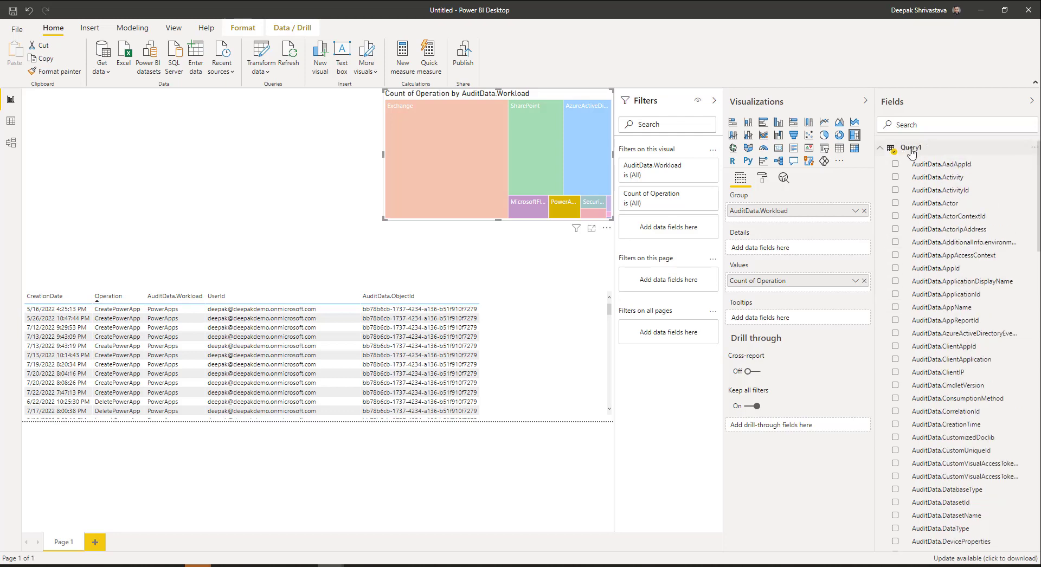
{"action": "right_click", "coordinate": [911, 153]}
{"action": "left_click", "coordinate": [924, 178]}
{"action": "left_click", "coordinate": [90, 97]}
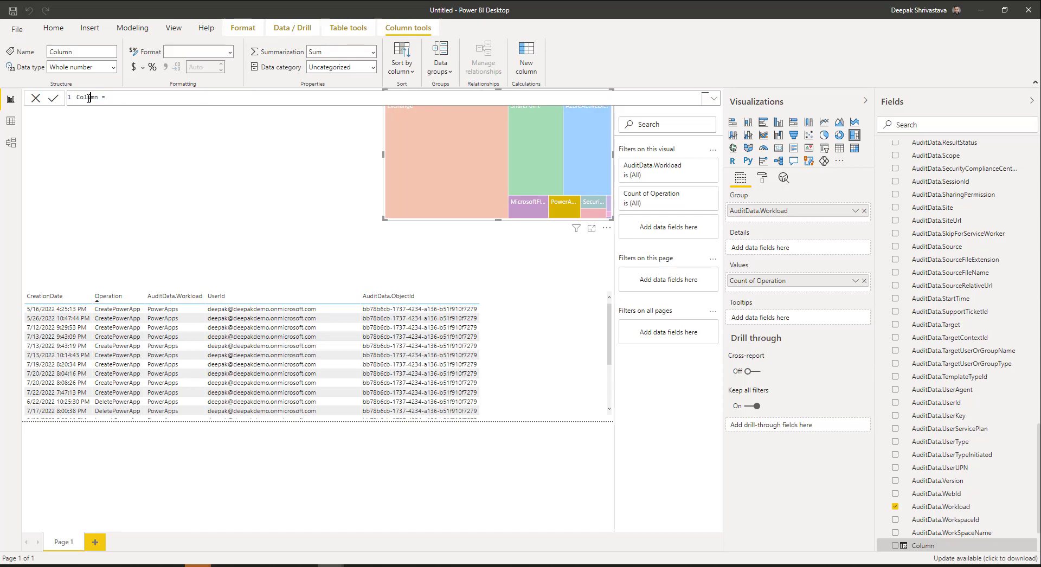
{"action": "double_click", "coordinate": [89, 98]}
{"action": "type", "text": "Link"}
{"action": "left_click", "coordinate": [145, 98]}
Step: Switch to the browser and open make.powerapps.com in a new tab
{"action": "mouse_move", "coordinate": [304, 566]}
{"action": "left_click", "coordinate": [314, 538]}
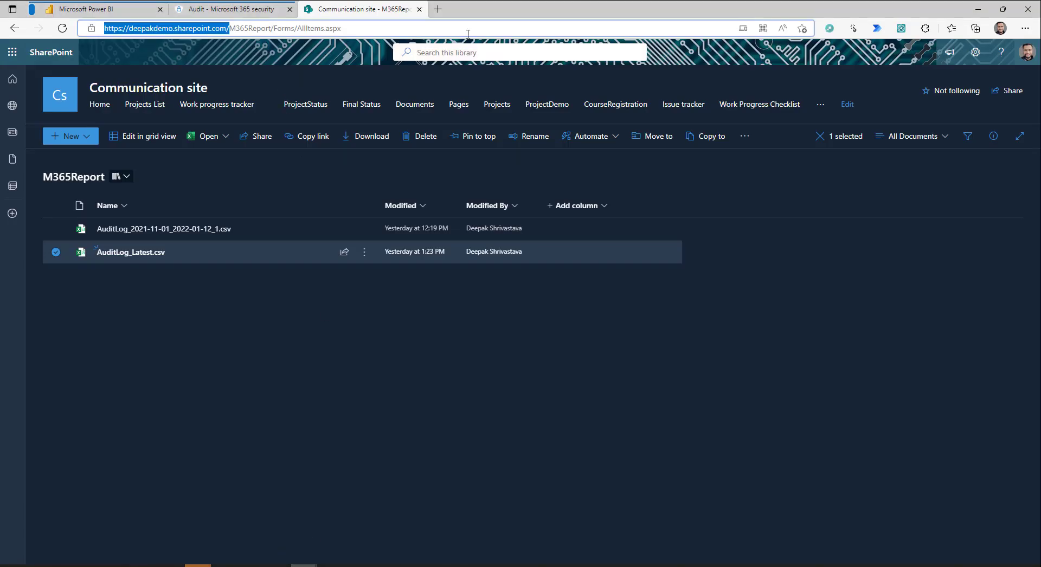
{"action": "left_click", "coordinate": [438, 10]}
{"action": "type", "text": "make.powerapps.com"}
{"action": "key", "text": "Return"}
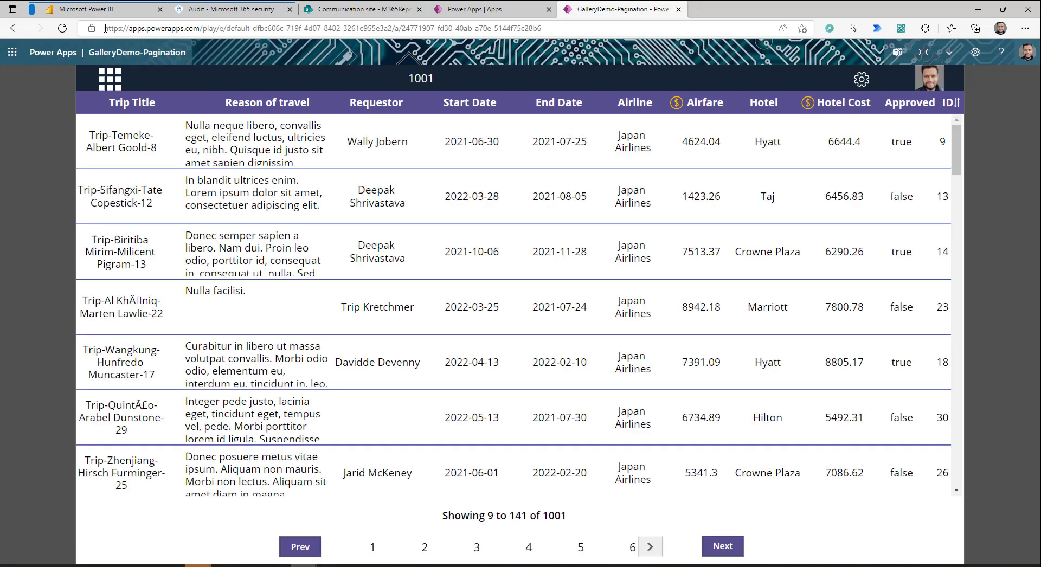
{"action": "left_click_drag", "start_coordinate": [112, 31], "coordinate": [227, 29]}
{"action": "key", "text": "ctrl+c"}
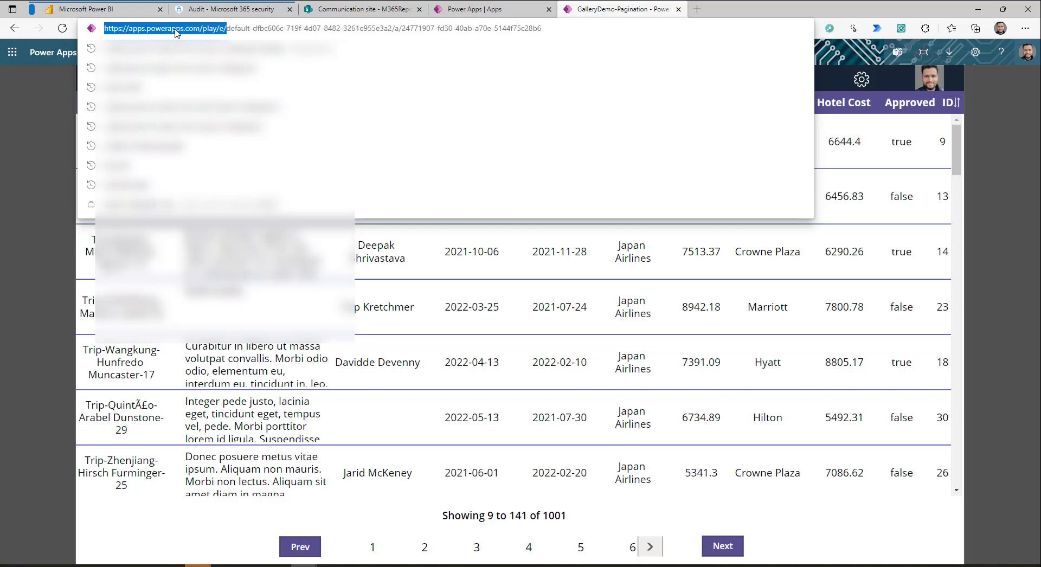
{"action": "left_click", "coordinate": [230, 29]}
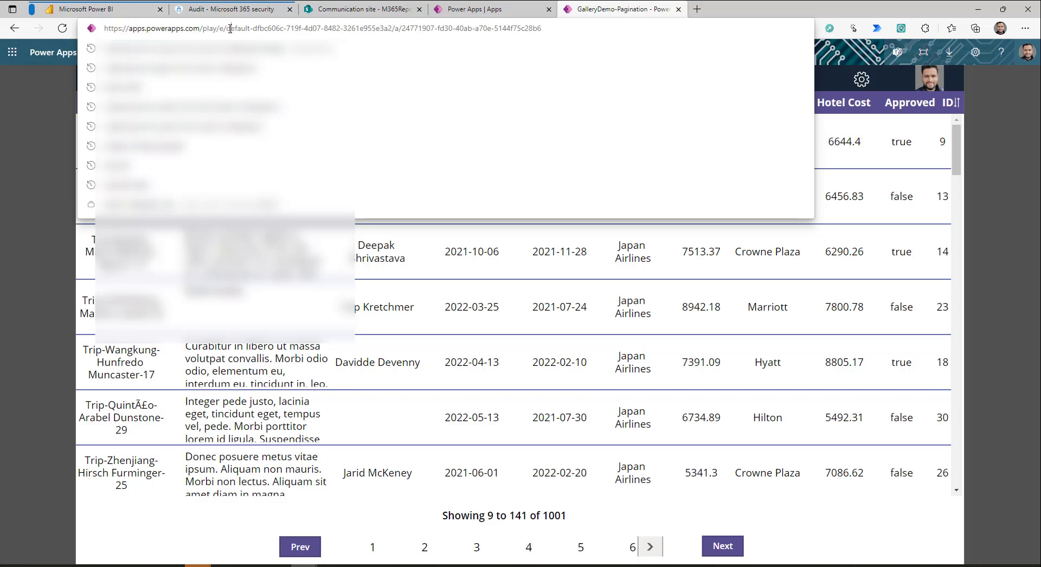
{"action": "left_click_drag", "start_coordinate": [228, 28], "coordinate": [391, 28]}
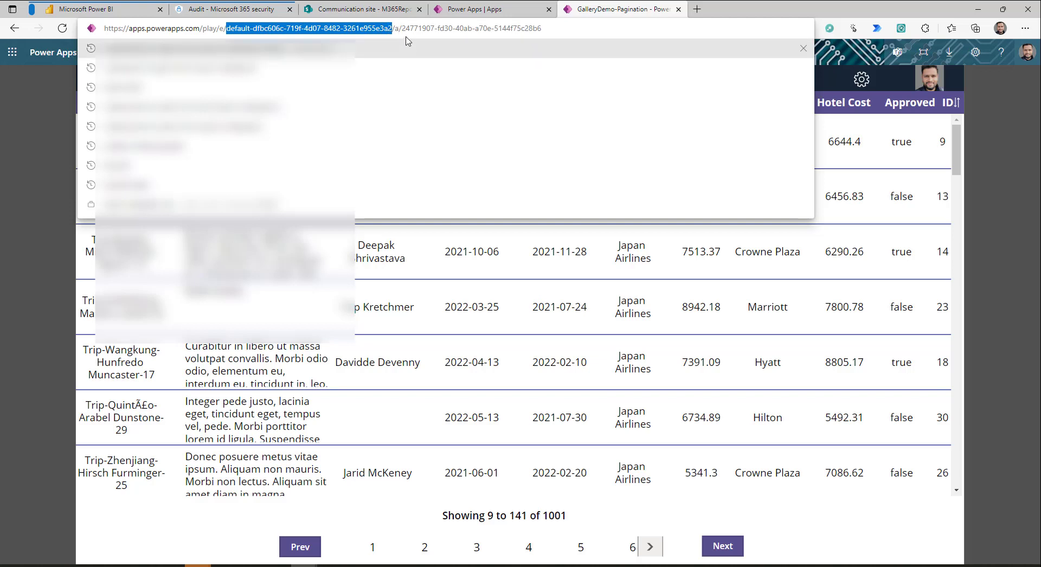
{"action": "left_click_drag", "start_coordinate": [401, 28], "coordinate": [100, 29]}
{"action": "left_click", "coordinate": [564, 27]}
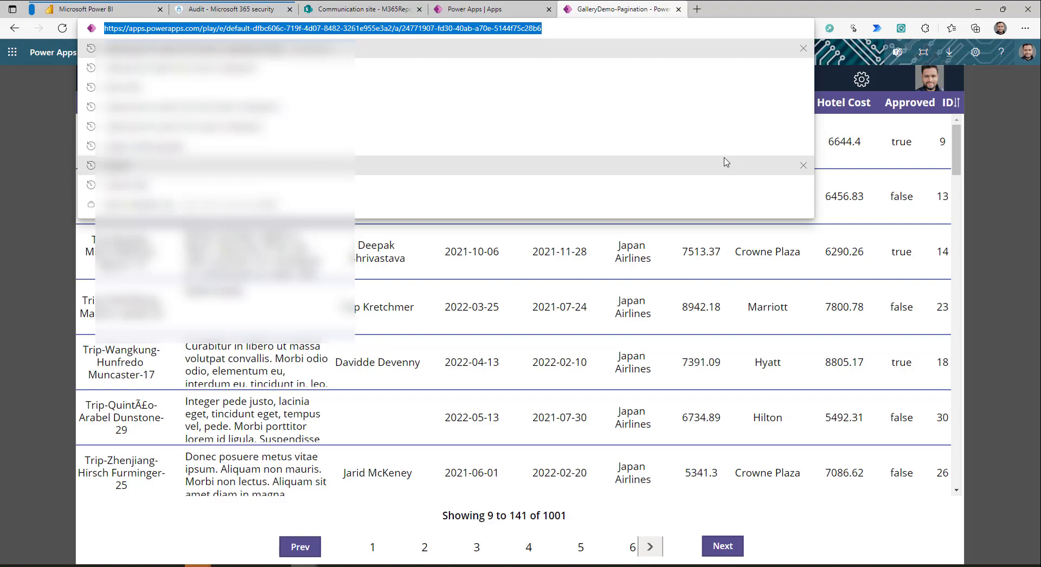
Step: Switch back to Power BI Desktop and start the Link formula with an IF testing whether Query1[AuditData.Workload] equals "PowerApps"
{"action": "left_click", "coordinate": [330, 566]}
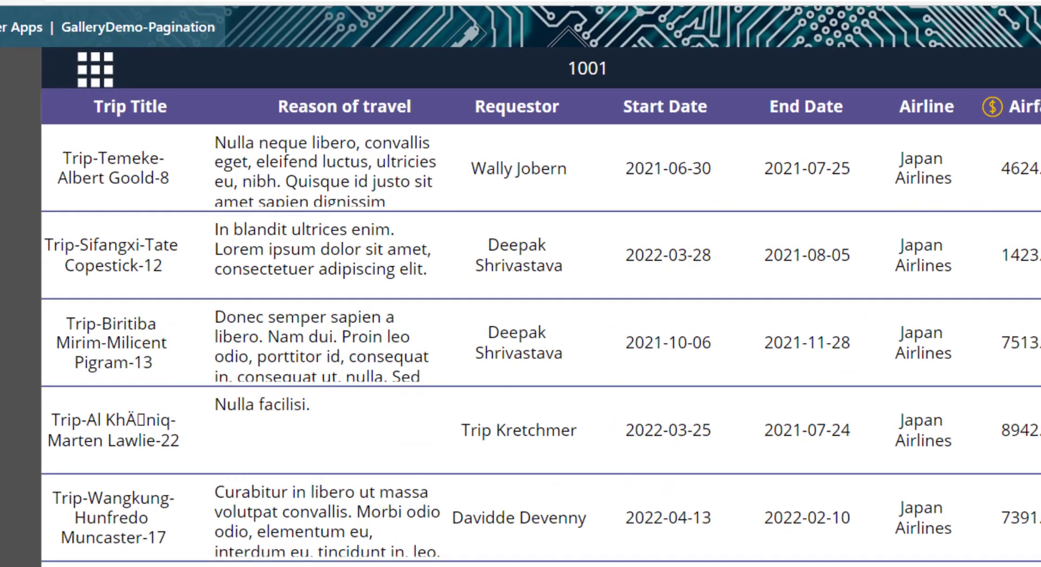
{"action": "left_click", "coordinate": [388, 530]}
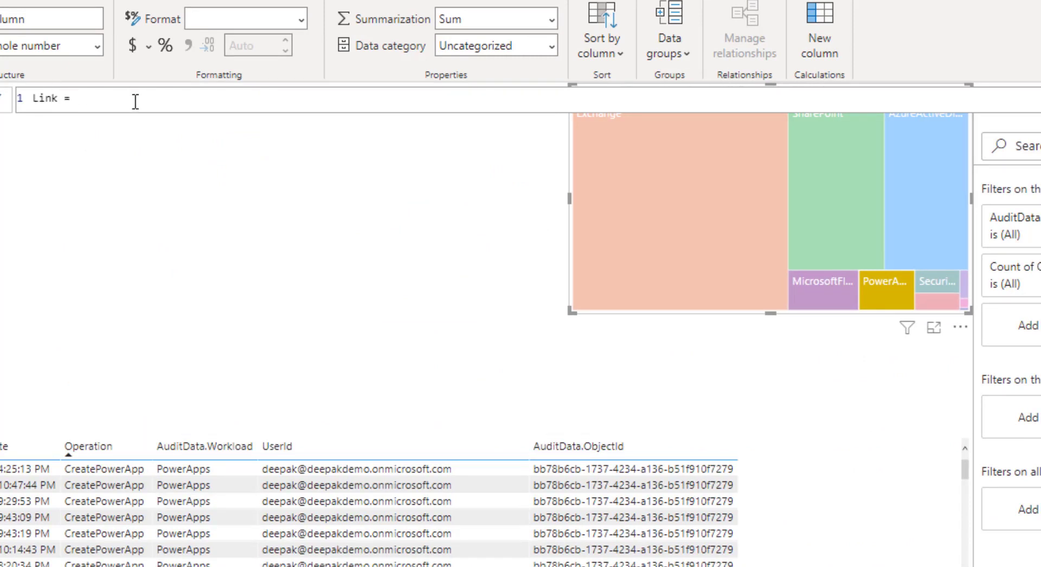
{"action": "type", "text": "if("}
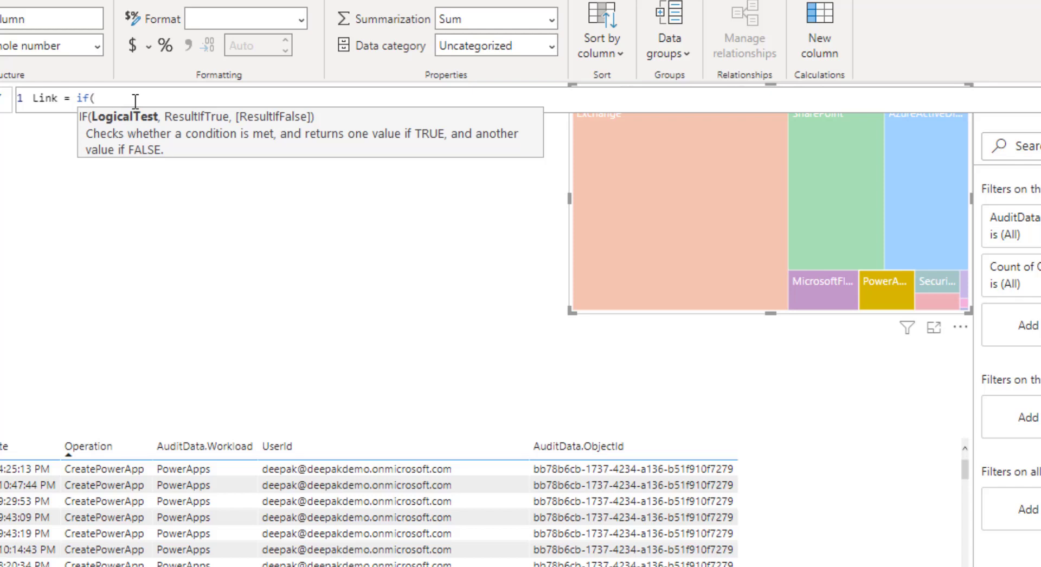
{"action": "type", "text": "Query1["}
{"action": "type", "text": "audit"}
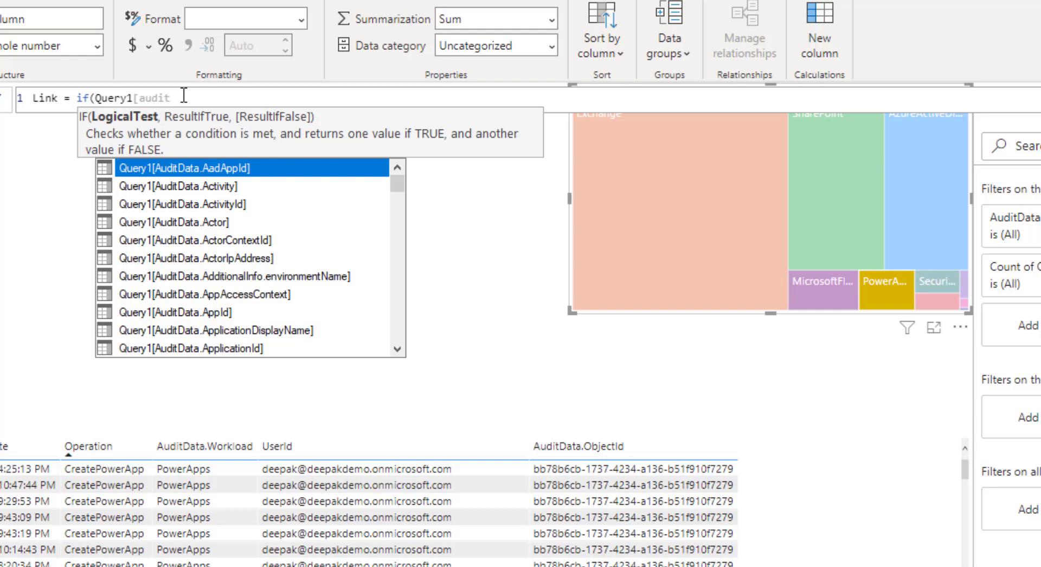
{"action": "key", "text": "BackSpace"}
{"action": "key", "text": "BackSpace"}
{"action": "key", "text": "BackSpace"}
{"action": "key", "text": "BackSpace"}
{"action": "key", "text": "BackSpace"}
{"action": "type", "text": "work"}
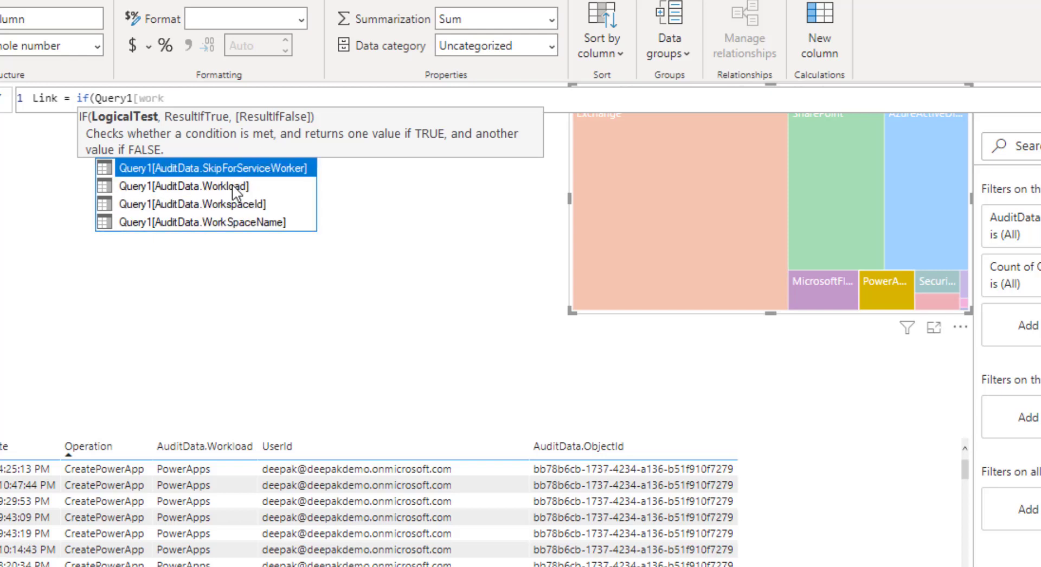
{"action": "key", "text": "Down"}
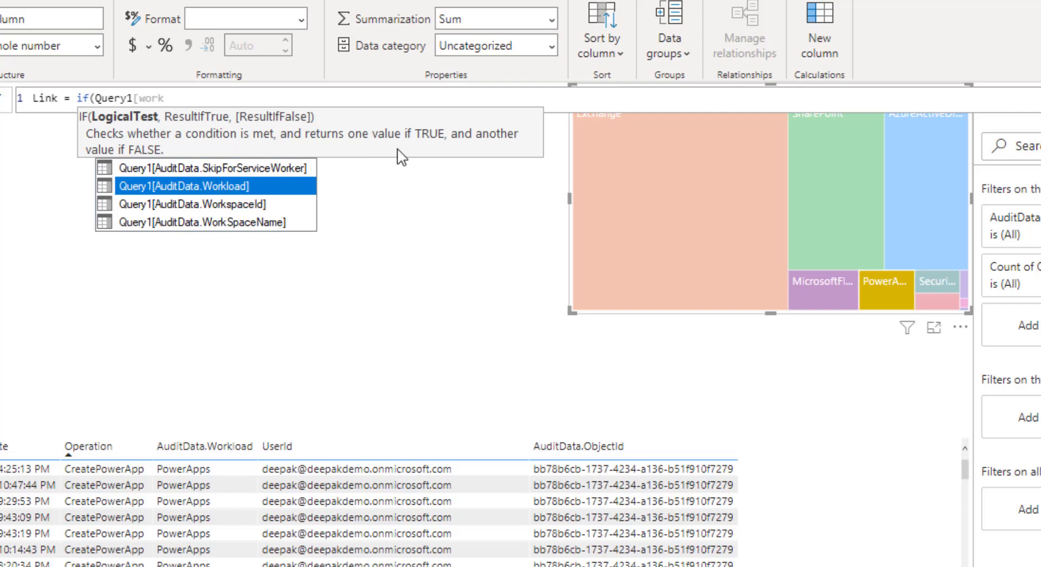
{"action": "key", "text": "Tab"}
{"action": "type", "text": "=\""}
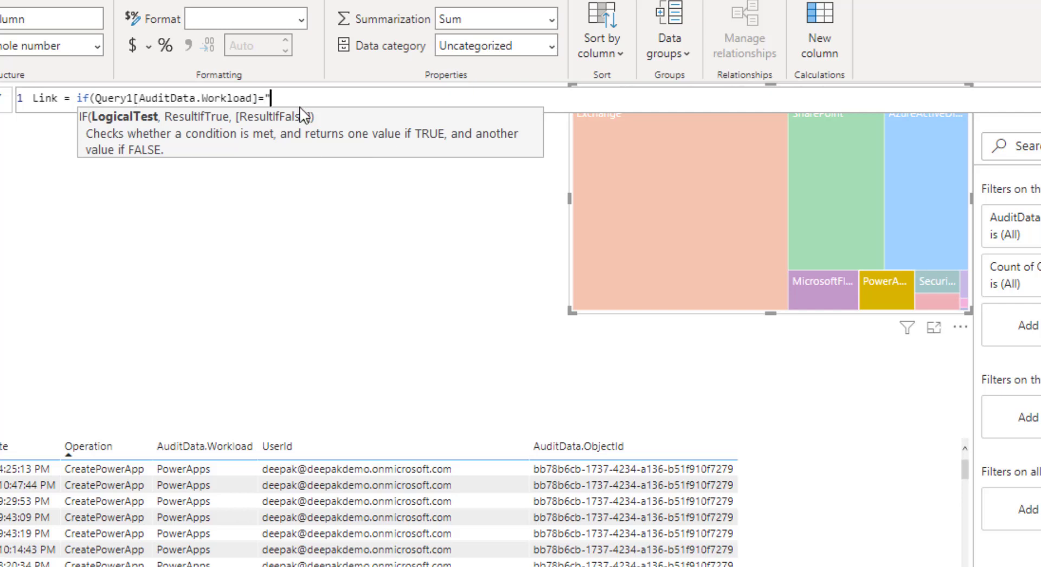
{"action": "type", "text": "PowerApps\",con"}
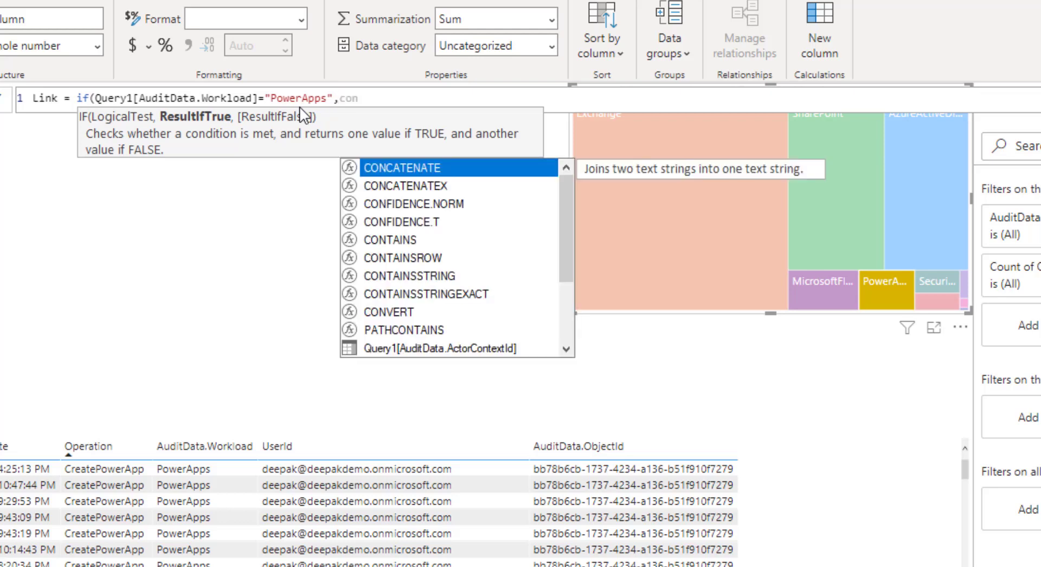
{"action": "key", "text": "Tab"}
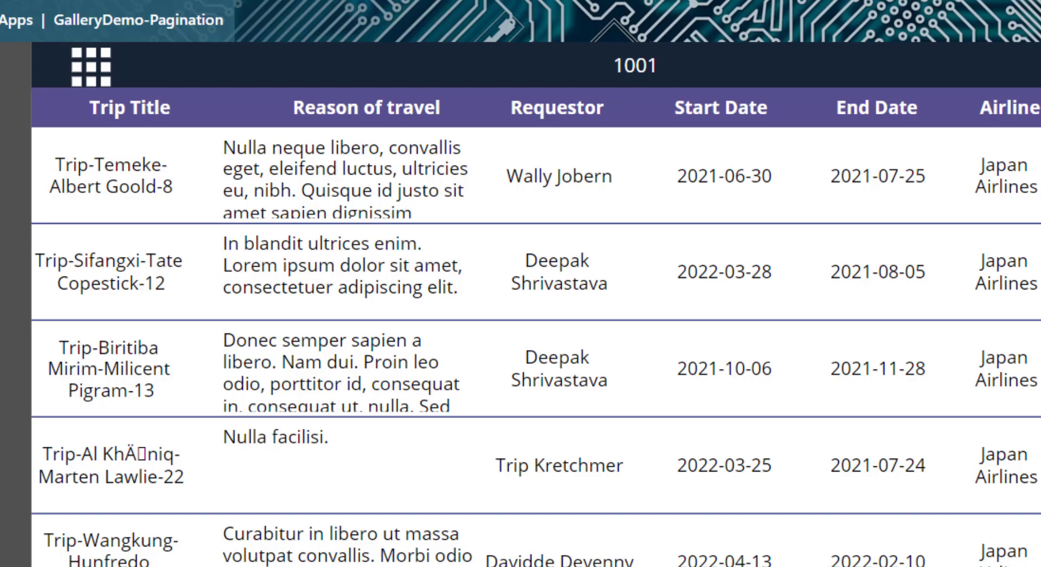
{"action": "type", "text": "\"PowerApps\",CONCATENATE(\""}
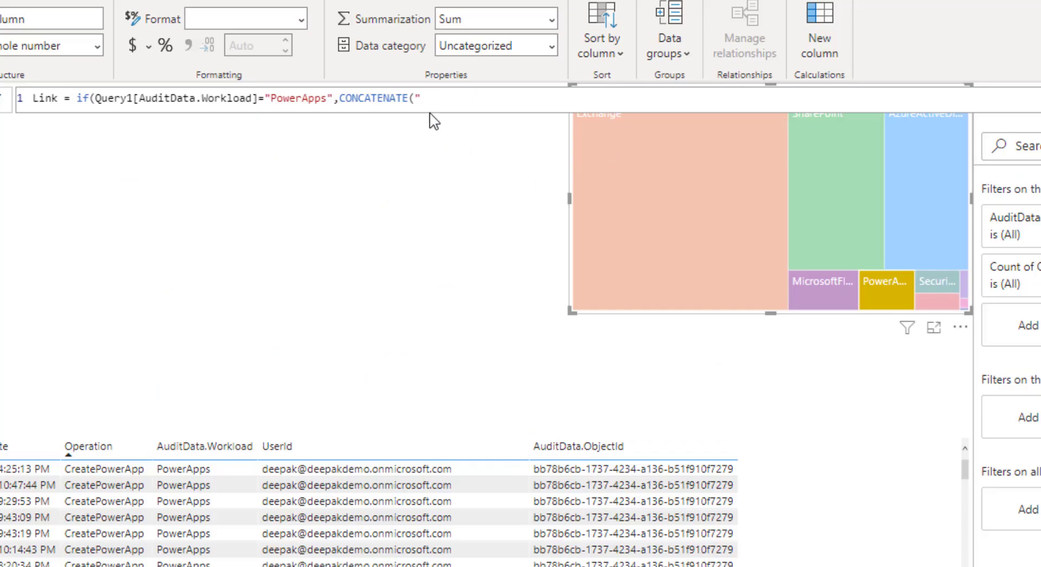
{"action": "key", "text": "ctrl+v"}
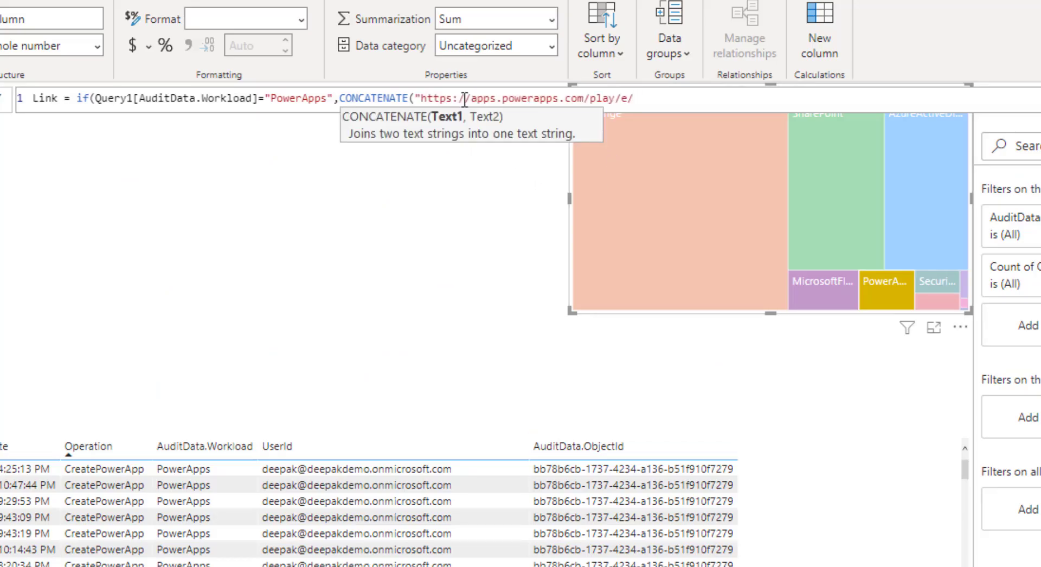
{"action": "type", "text": "\""}
Step: Nest a second CONCATENATE in the Link formula with Query1[AuditData.AdditionalInfo.environmentName] as its first argument
{"action": "type", "text": "con"}
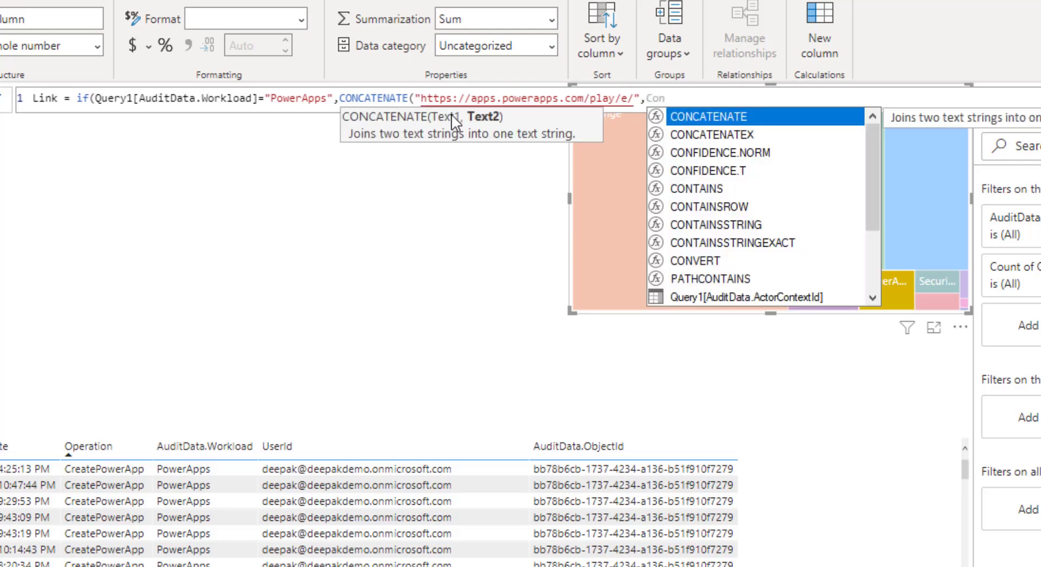
{"action": "key", "text": "Tab"}
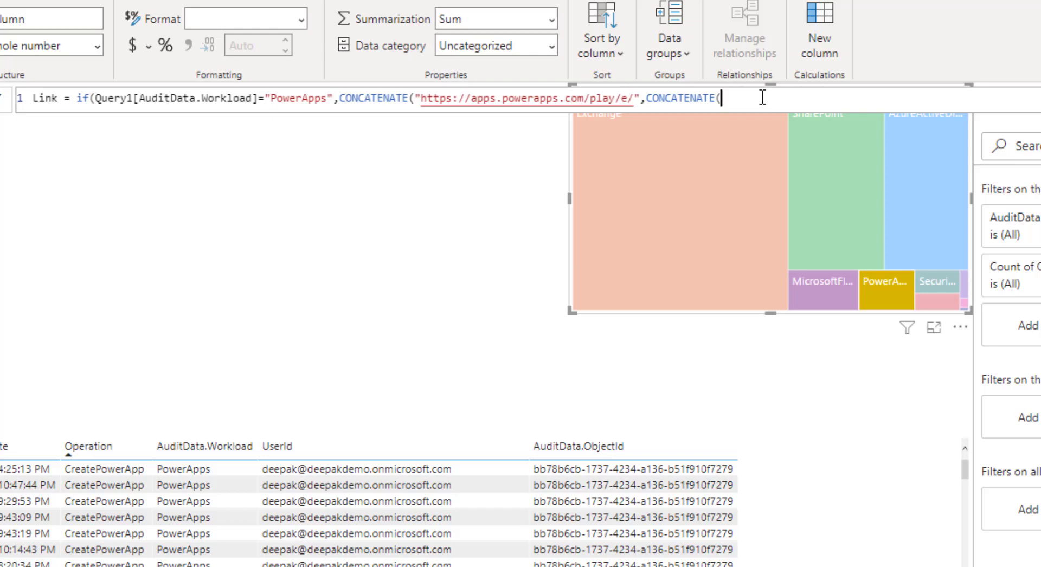
{"action": "type", "text": "envi"}
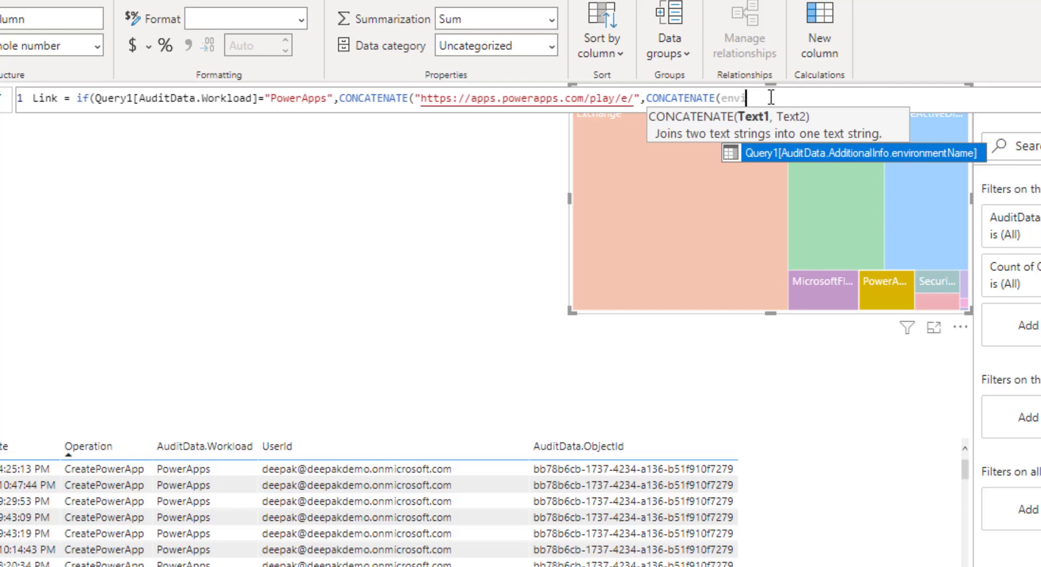
{"action": "left_click", "coordinate": [903, 152]}
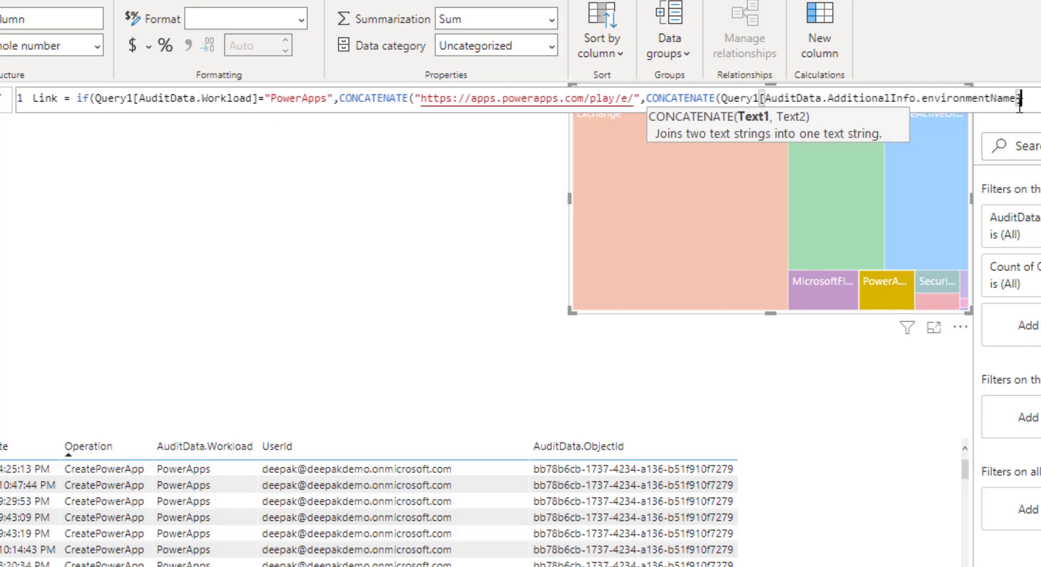
{"action": "type", "text": ","}
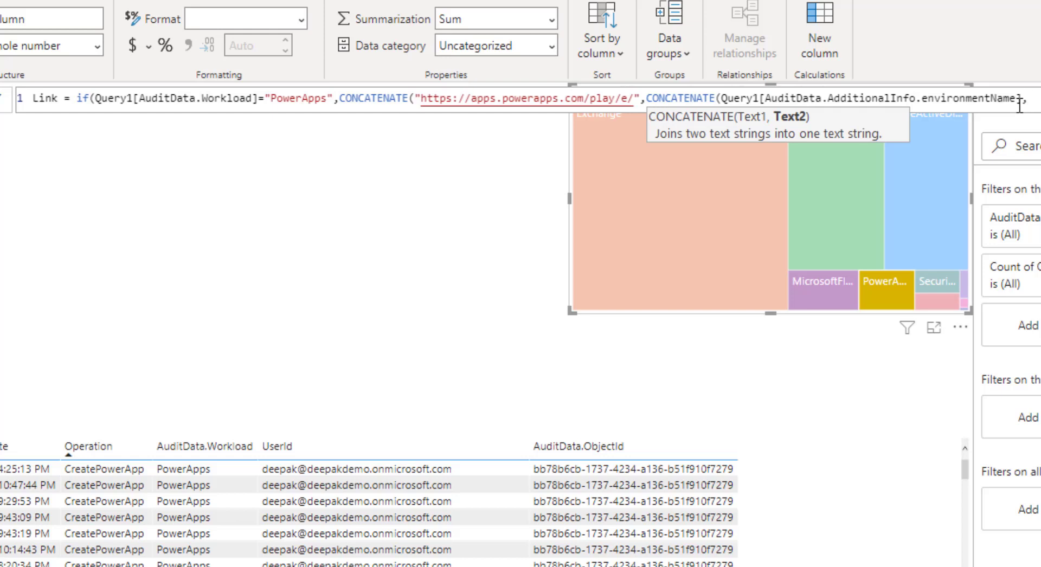
Step: Nest a third CONCATENATE joining "/a" and Query1[AuditData.ObjectId], and commit the Link column formula
{"action": "type", "text": "con"}
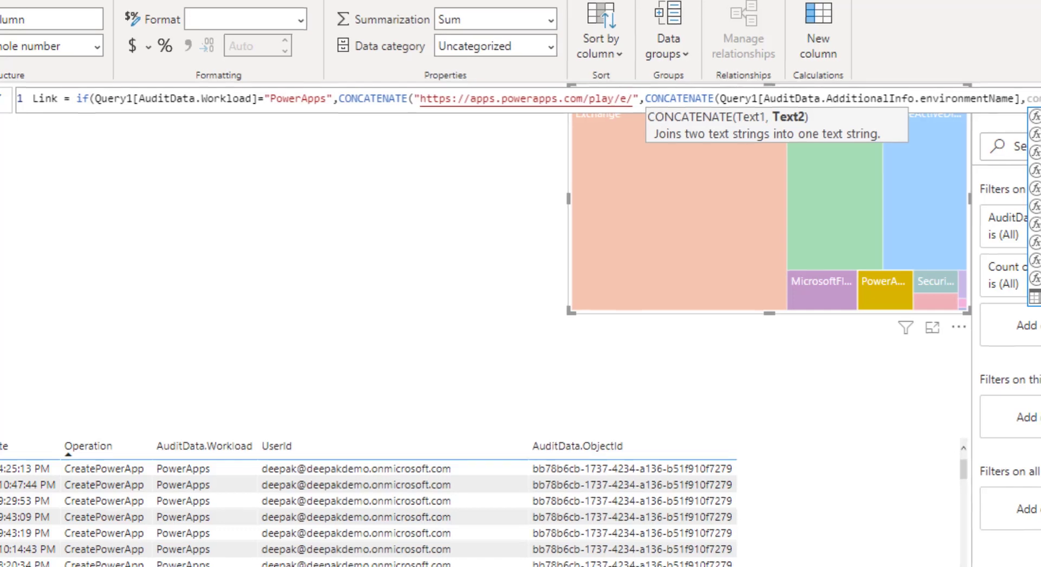
{"action": "key", "text": "Tab"}
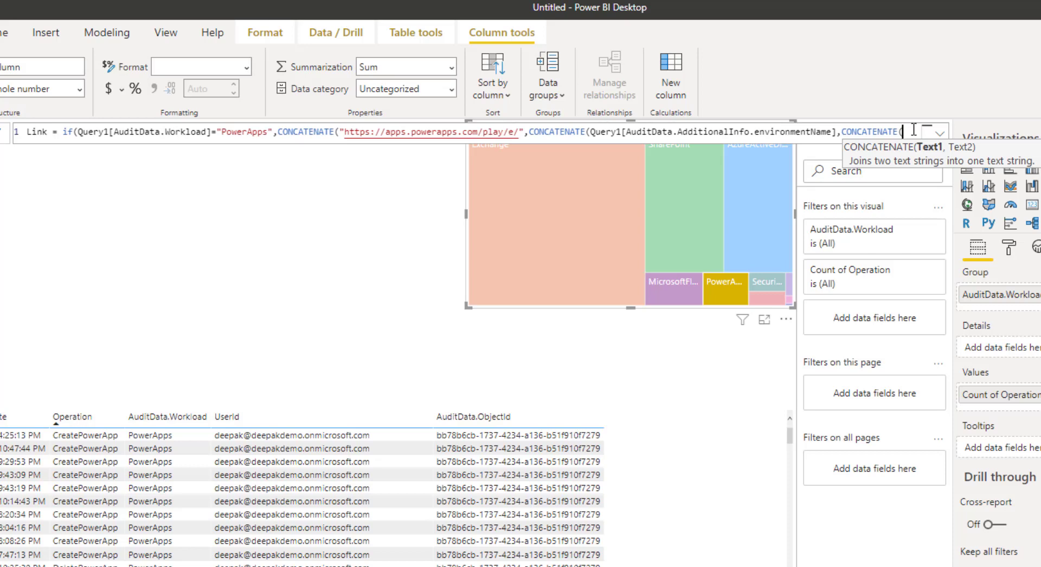
{"action": "type", "text": "\"/a\""}
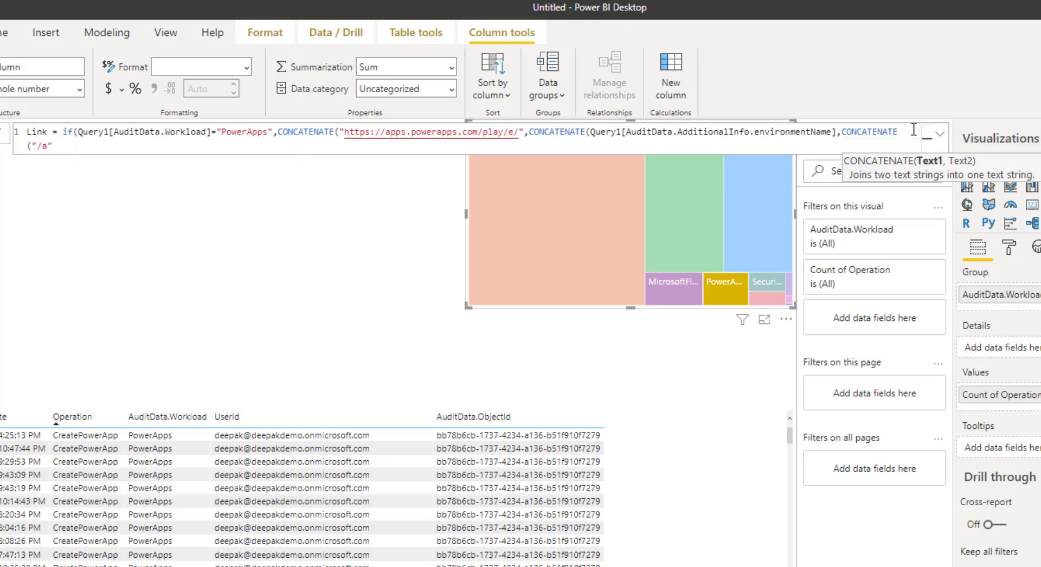
{"action": "type", "text": ",obj"}
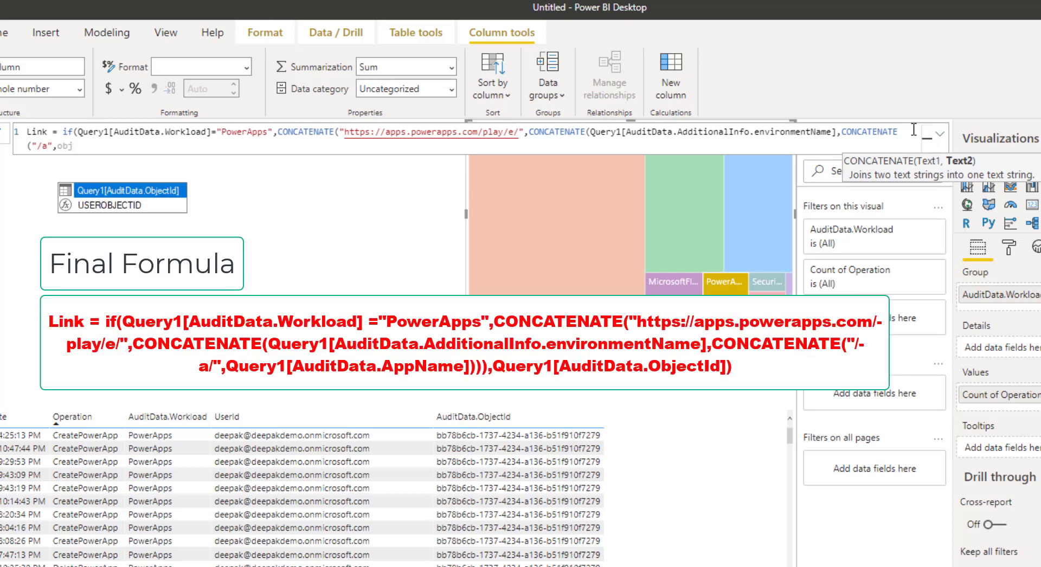
{"action": "key", "text": "Tab"}
{"action": "type", "text": ")"}
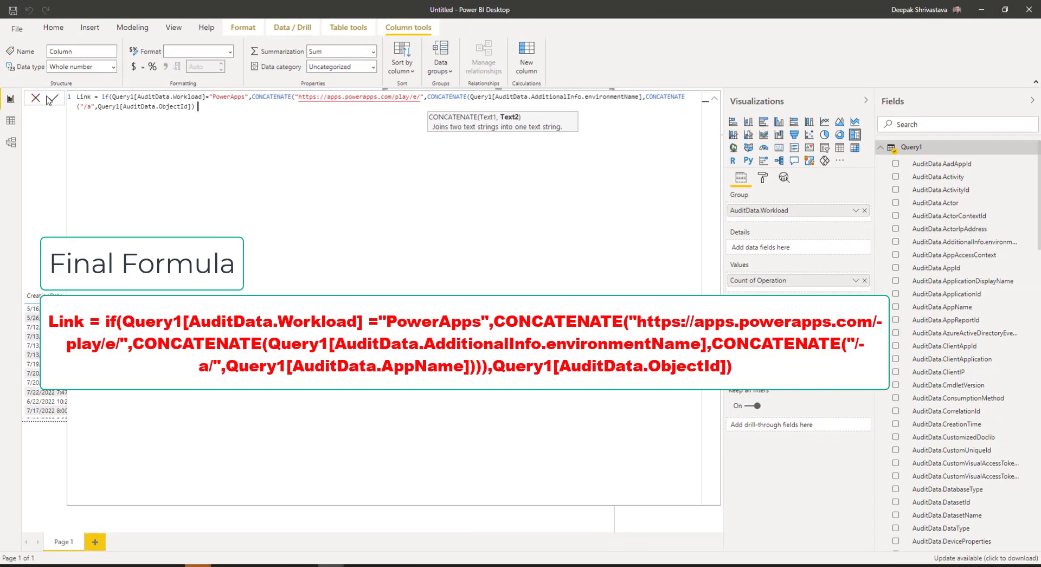
{"action": "left_click", "coordinate": [51, 99]}
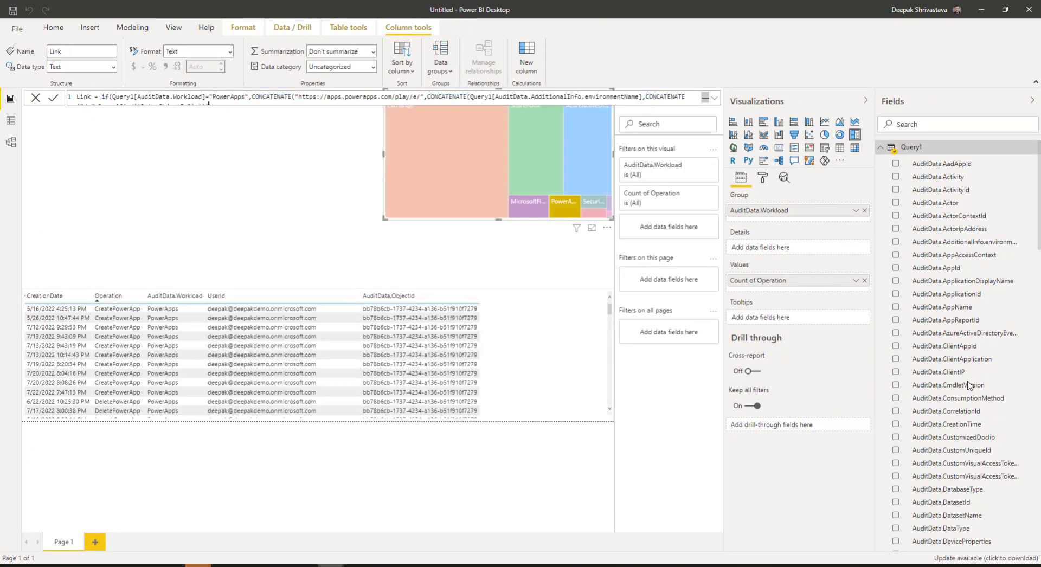
Step: Replace the AuditData.ObjectId column with the calculated Link column in the detail table
{"action": "scroll", "coordinate": [950, 355], "scroll_direction": "down", "scroll_amount": 15}
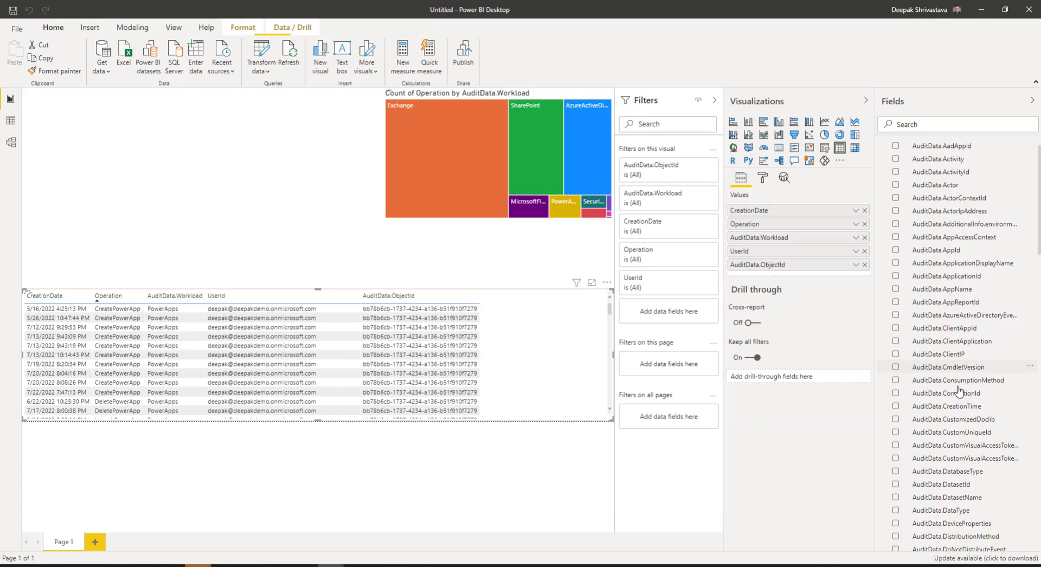
{"action": "scroll", "coordinate": [950, 354], "scroll_direction": "down", "scroll_amount": 5}
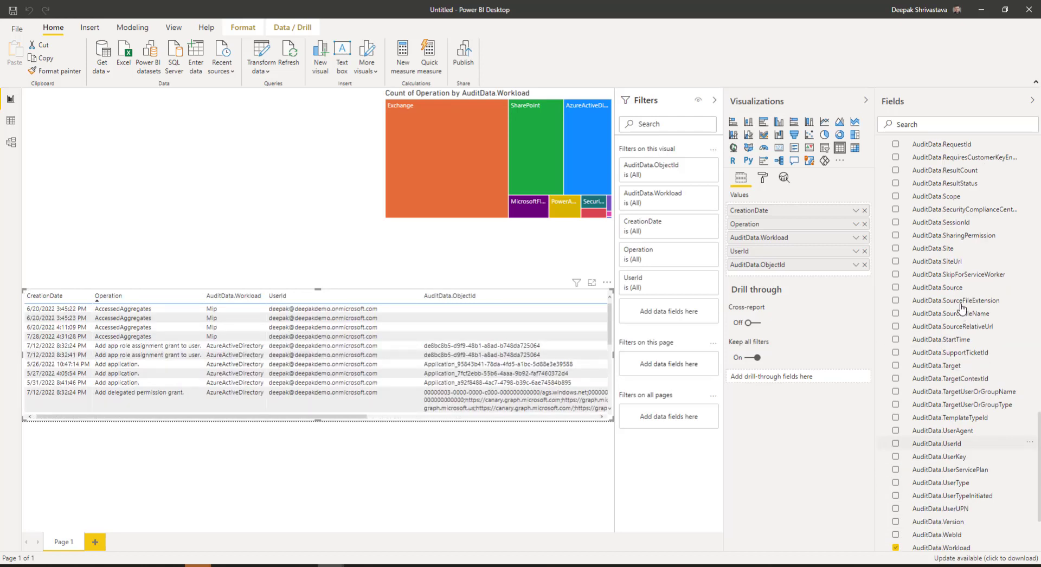
{"action": "scroll", "coordinate": [963, 305], "scroll_direction": "down", "scroll_amount": 2}
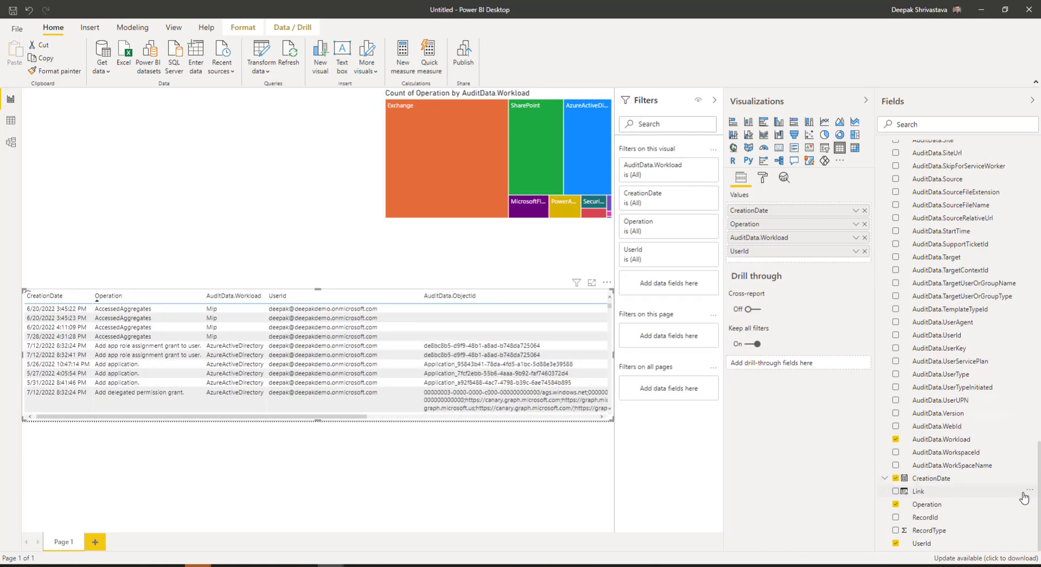
{"action": "left_click", "coordinate": [1023, 492]}
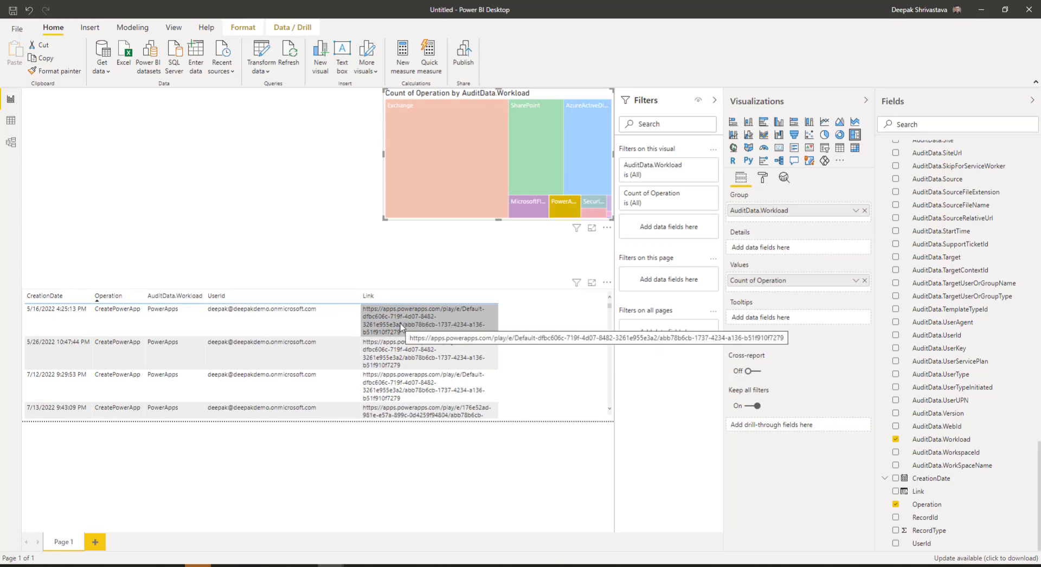
Step: Widen the detail table's columns so the PowerApps links in the Link column are easier to read
{"action": "left_click", "coordinate": [401, 326]}
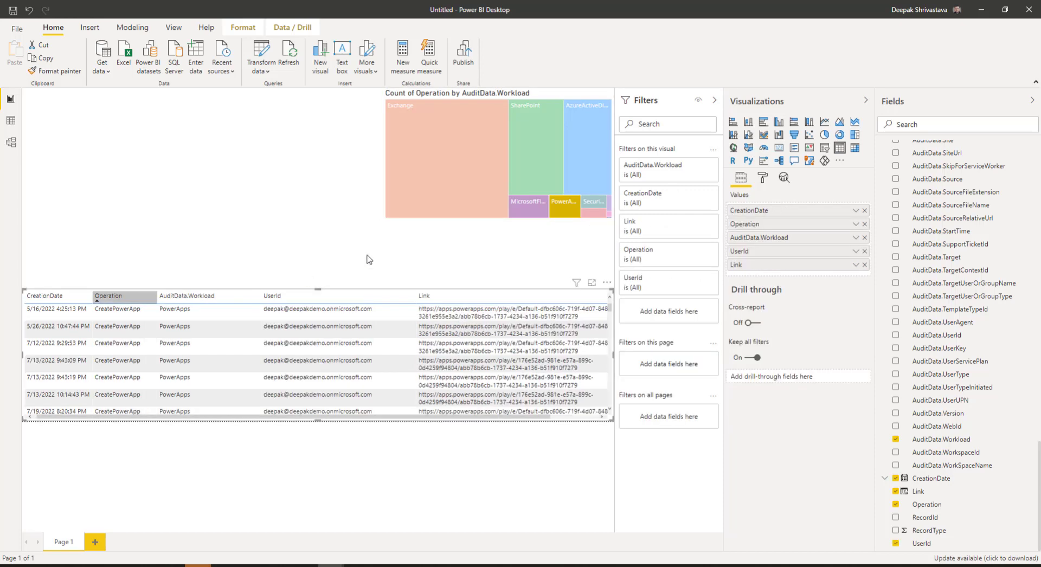
{"action": "left_click", "coordinate": [455, 248]}
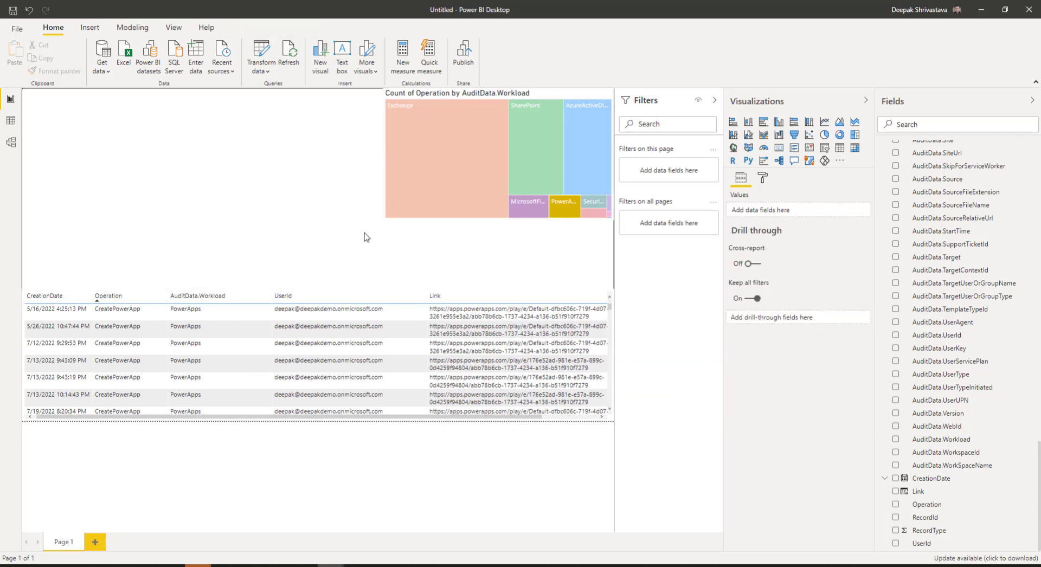
{"action": "left_click", "coordinate": [573, 218]}
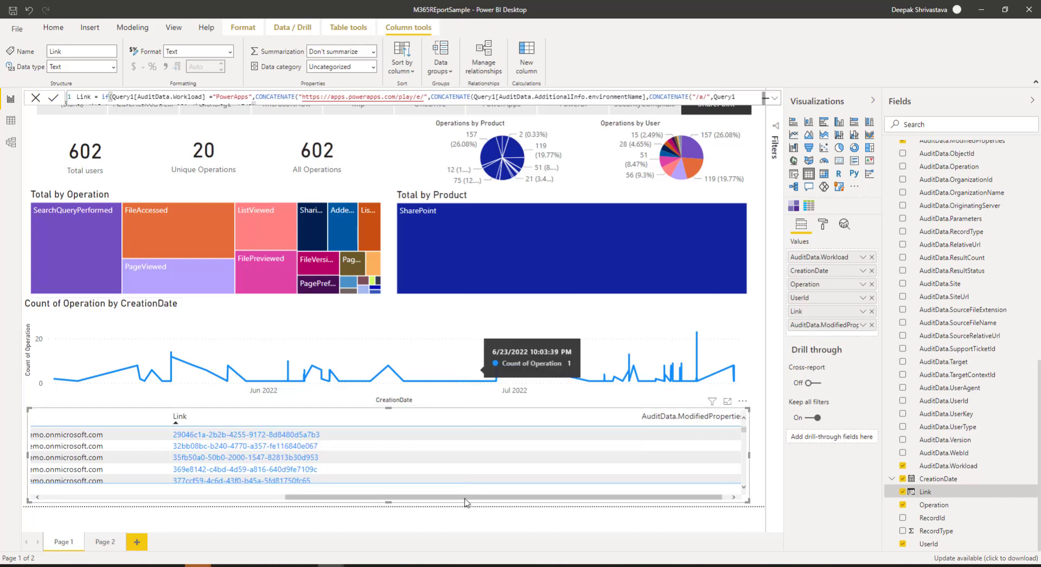
Step: Switch to the M365REportSample report, review its detail table and operation count cards, and clear the SharePoint workload filter
{"action": "left_click", "coordinate": [202, 498]}
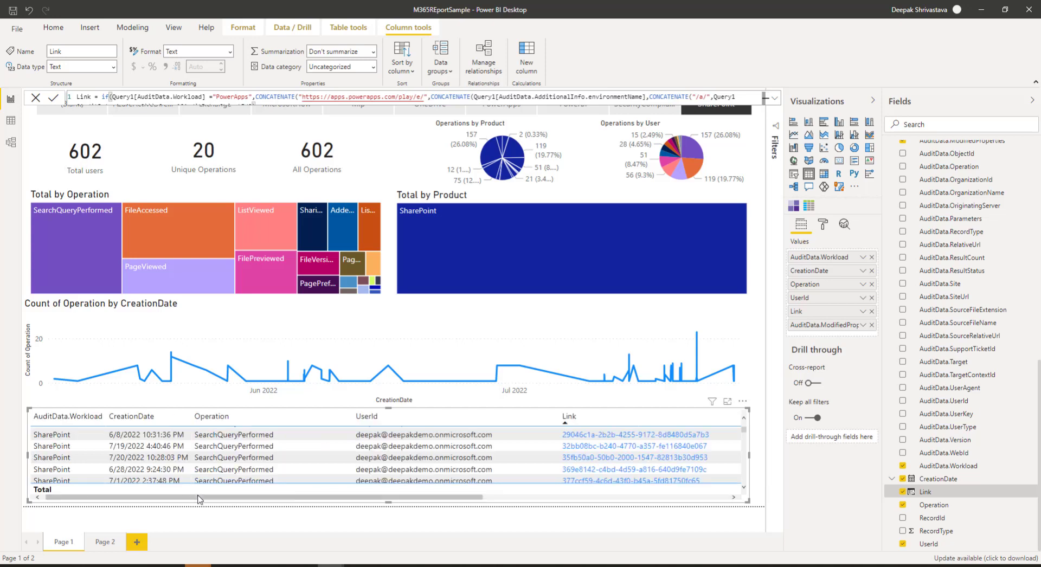
{"action": "left_click", "coordinate": [120, 172]}
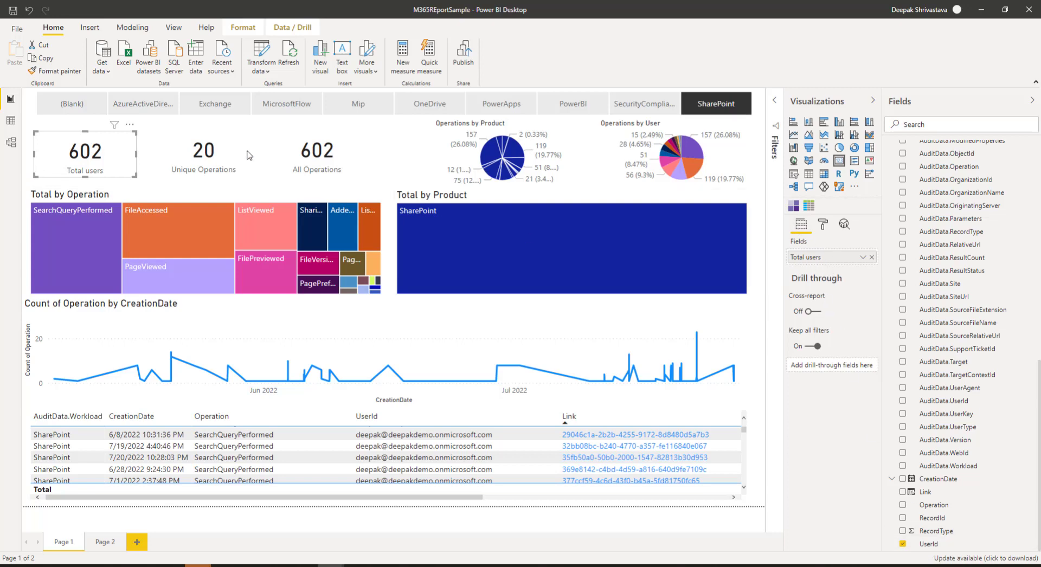
{"action": "left_click", "coordinate": [230, 158]}
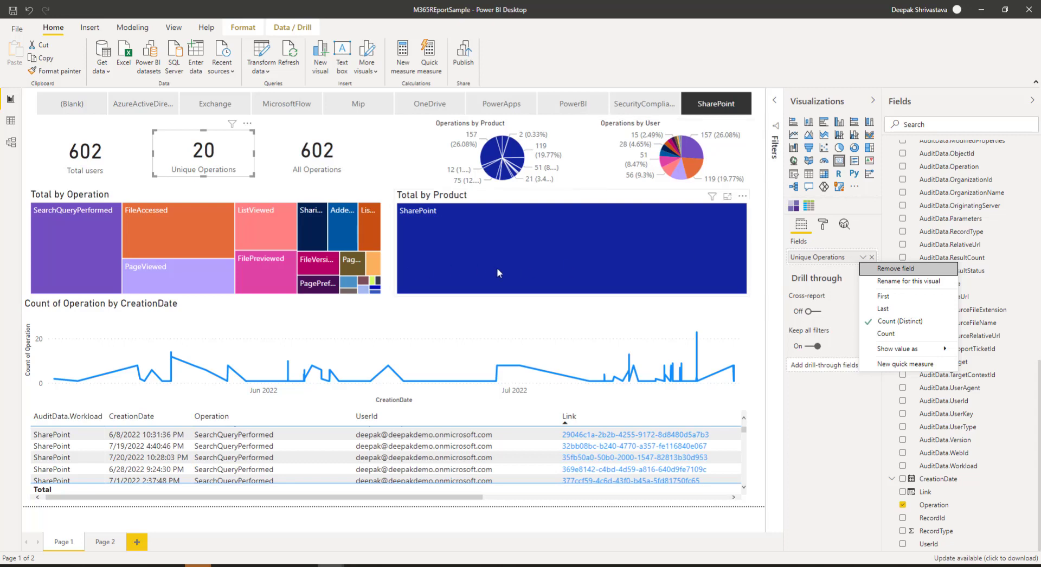
{"action": "left_click", "coordinate": [716, 104]}
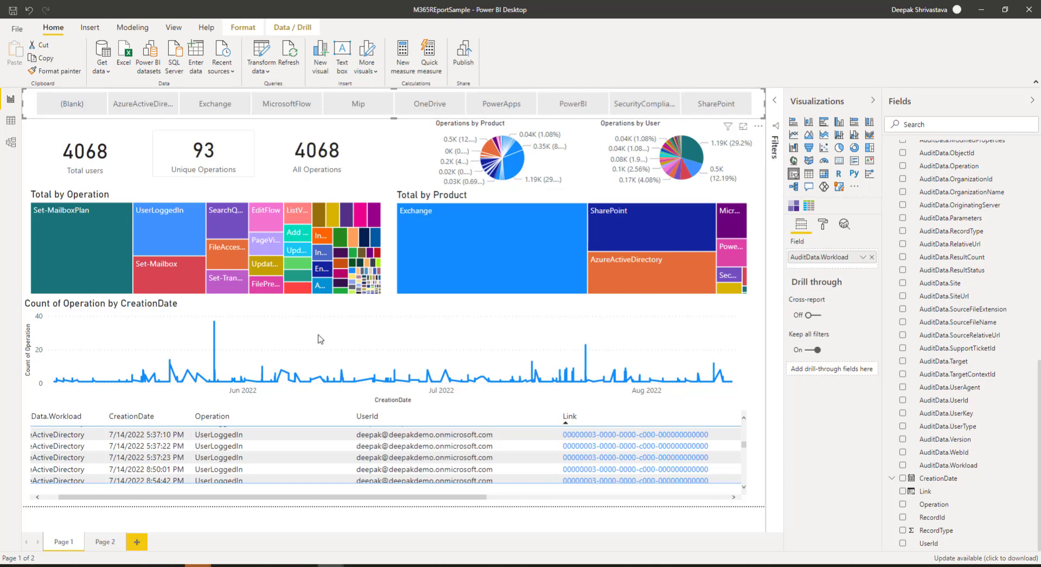
{"action": "mouse_move", "coordinate": [319, 338]}
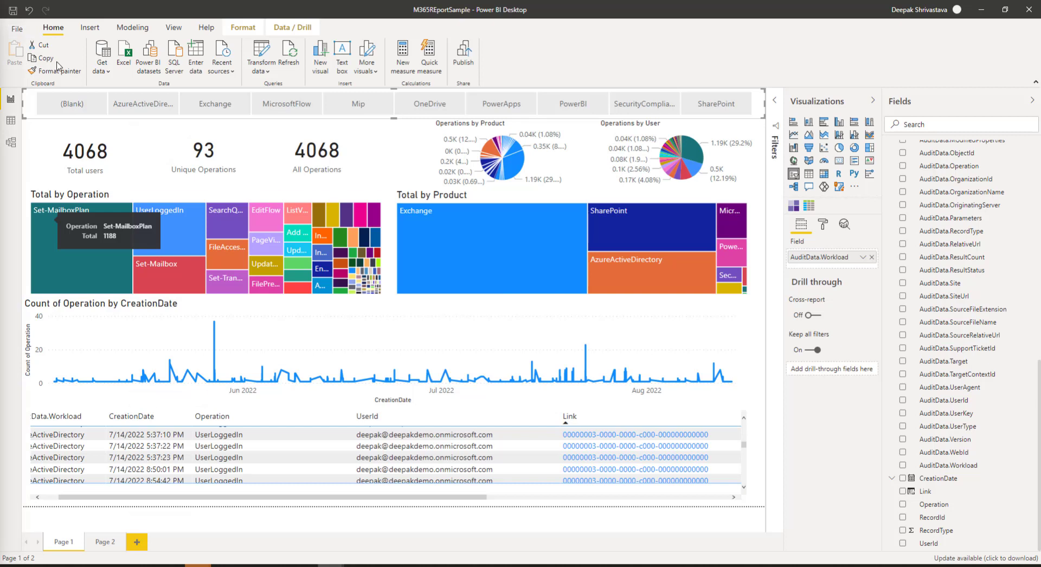
Step: Look at where the report can be published, and switch to the browser to view the published report
{"action": "left_click", "coordinate": [17, 28]}
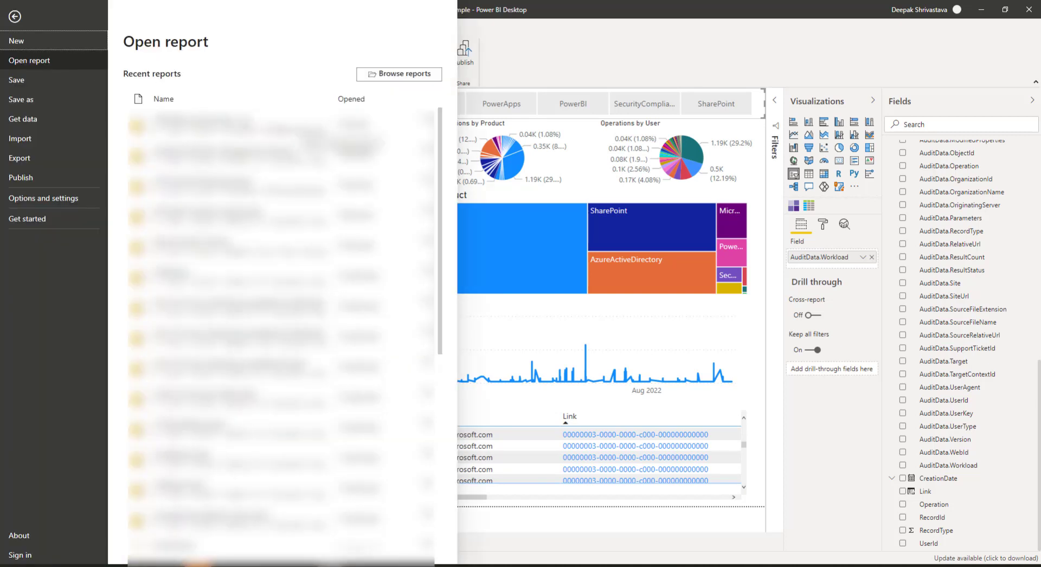
{"action": "left_click", "coordinate": [981, 9]}
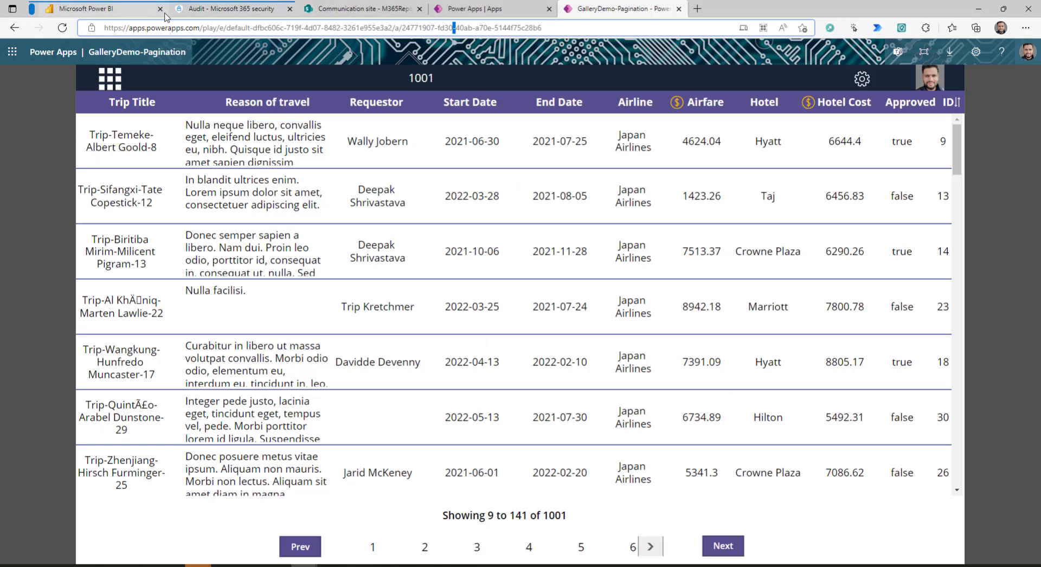
{"action": "left_click", "coordinate": [82, 9]}
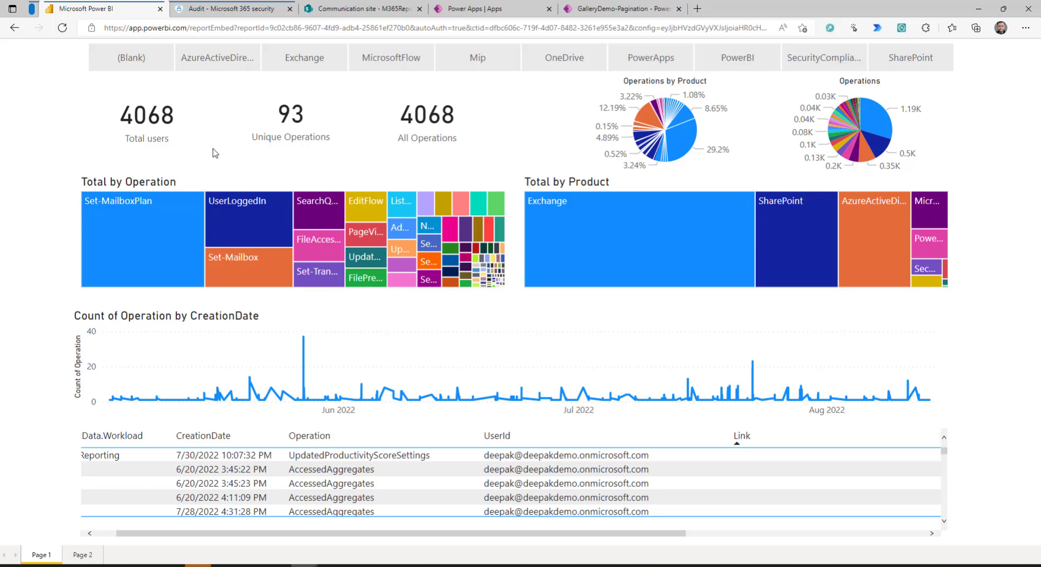
{"action": "mouse_move", "coordinate": [149, 248]}
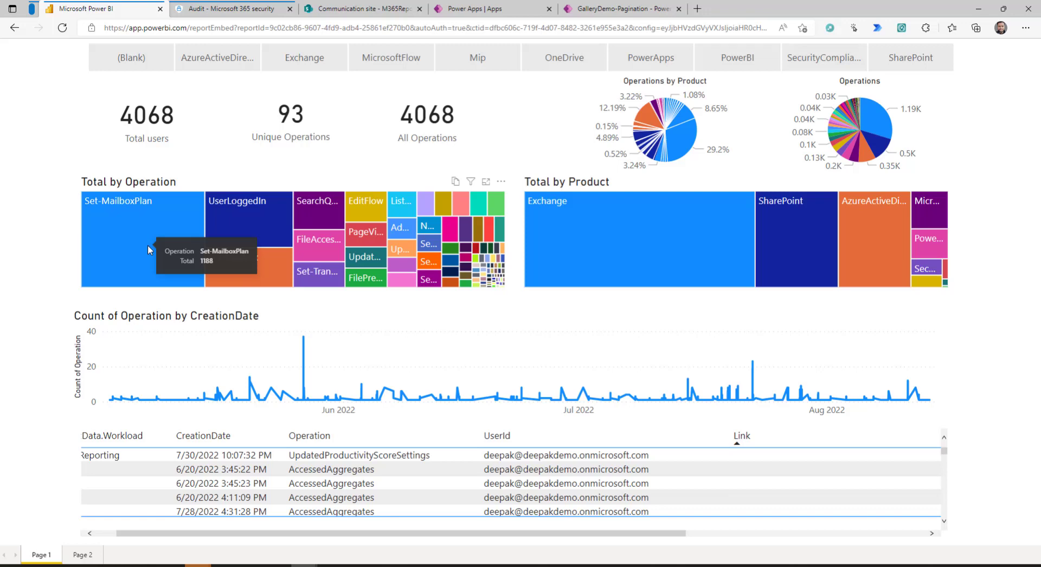
Step: Upload the new AuditLog_Latest.csv to the M365Report SharePoint library, replacing the existing file of that name
{"action": "left_click", "coordinate": [358, 11]}
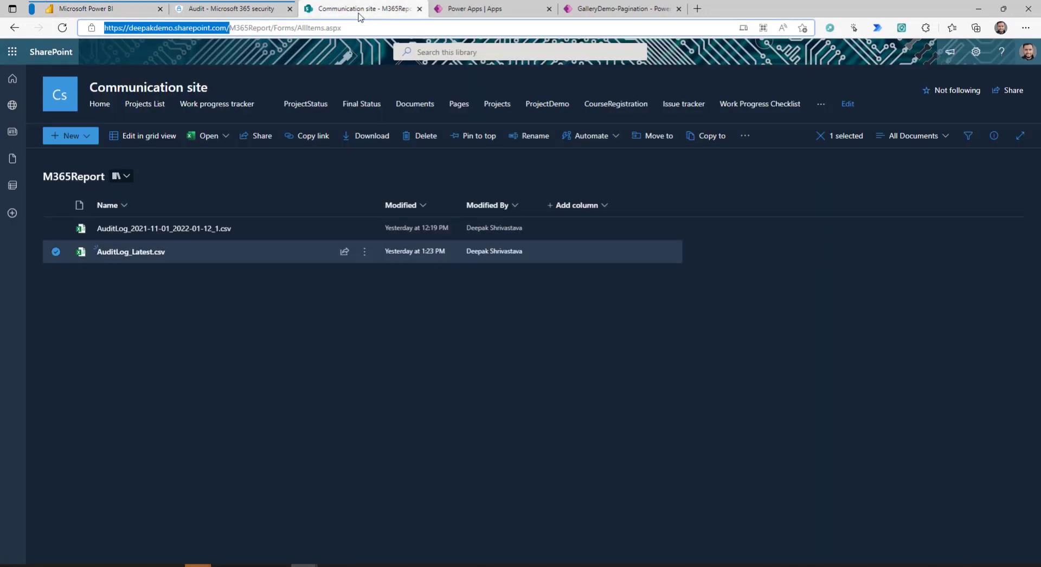
{"action": "mouse_move", "coordinate": [366, 261]}
{"action": "key", "text": "alt+Tab"}
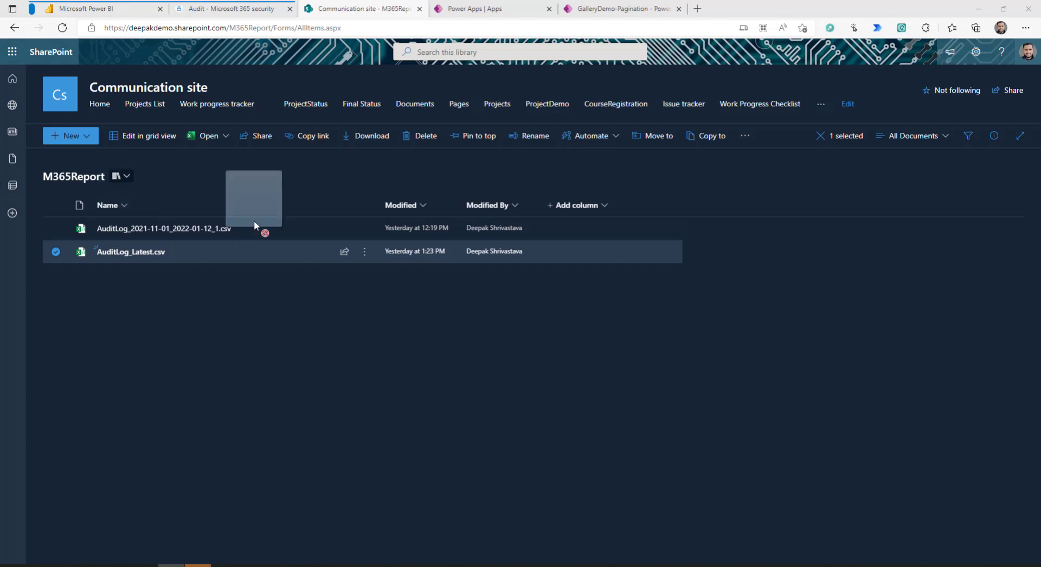
{"action": "left_click_drag", "start_coordinate": [287, 230], "coordinate": [746, 258]}
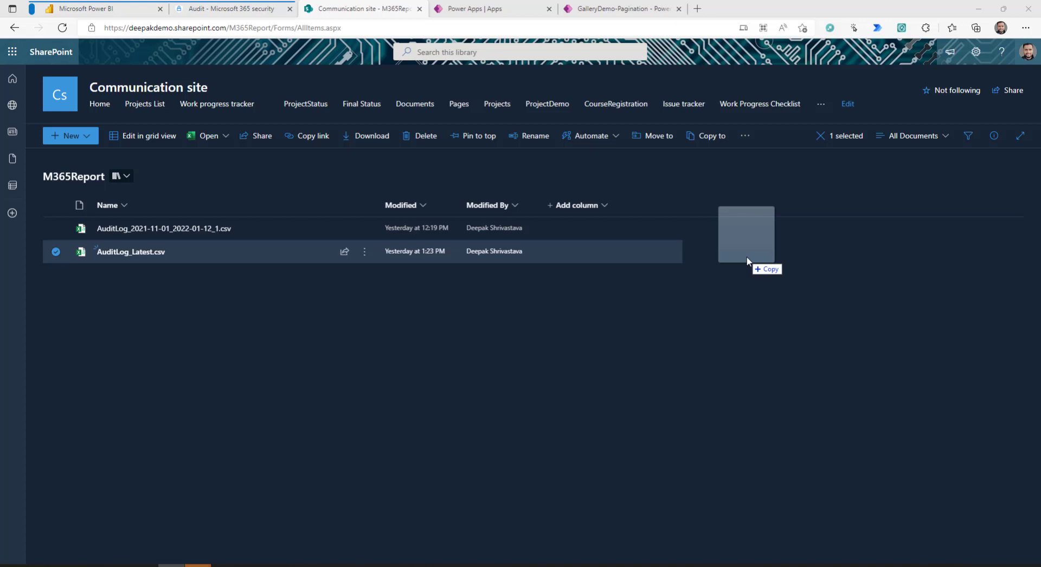
{"action": "left_click_drag", "start_coordinate": [747, 260], "coordinate": [747, 261]}
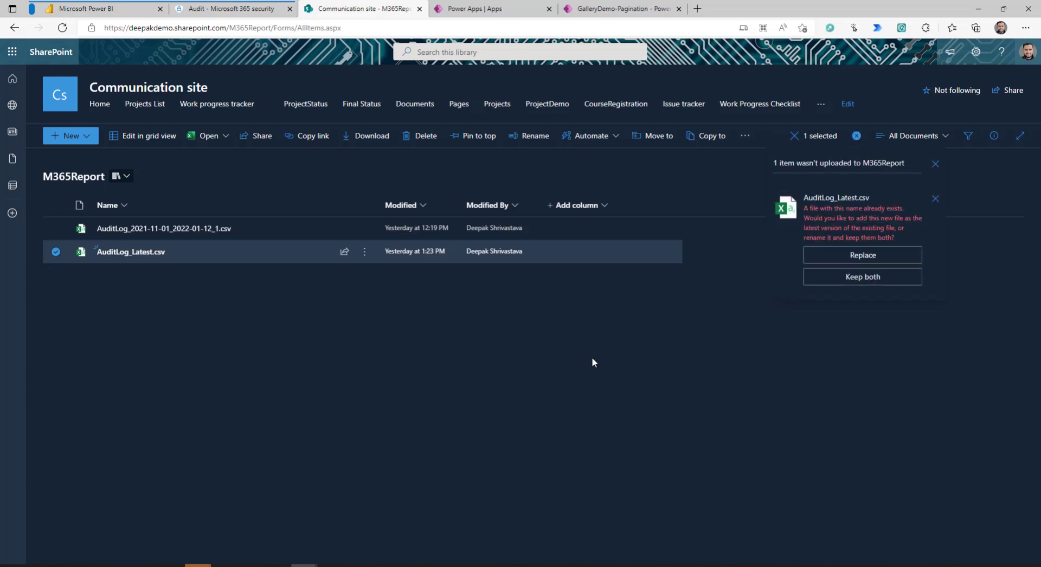
{"action": "left_click", "coordinate": [828, 258]}
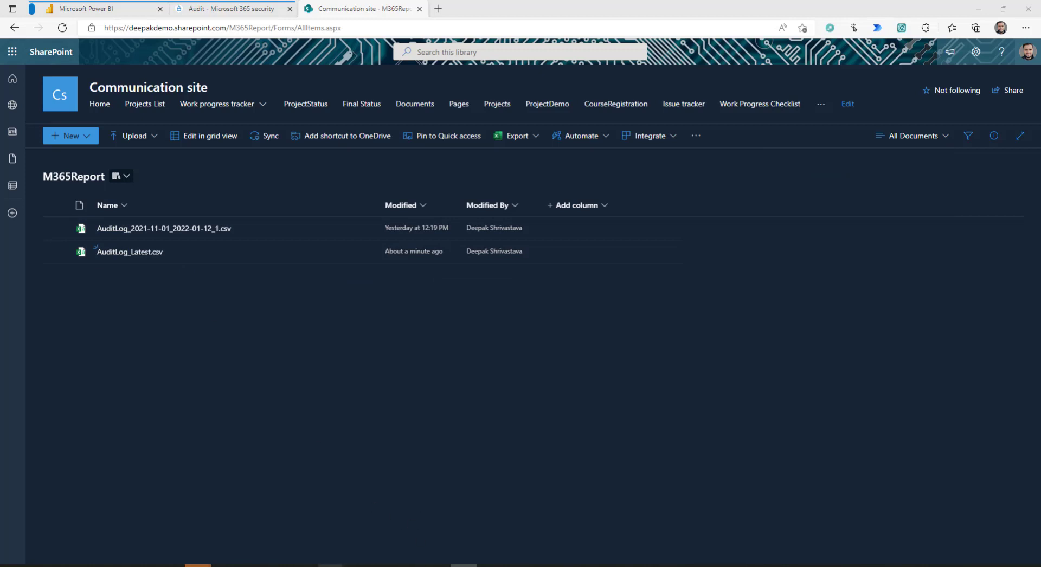
Step: Switch to Power BI Desktop and refresh the M365REportSample data from the updated CSV
{"action": "mouse_move", "coordinate": [331, 563]}
{"action": "left_click", "coordinate": [272, 531]}
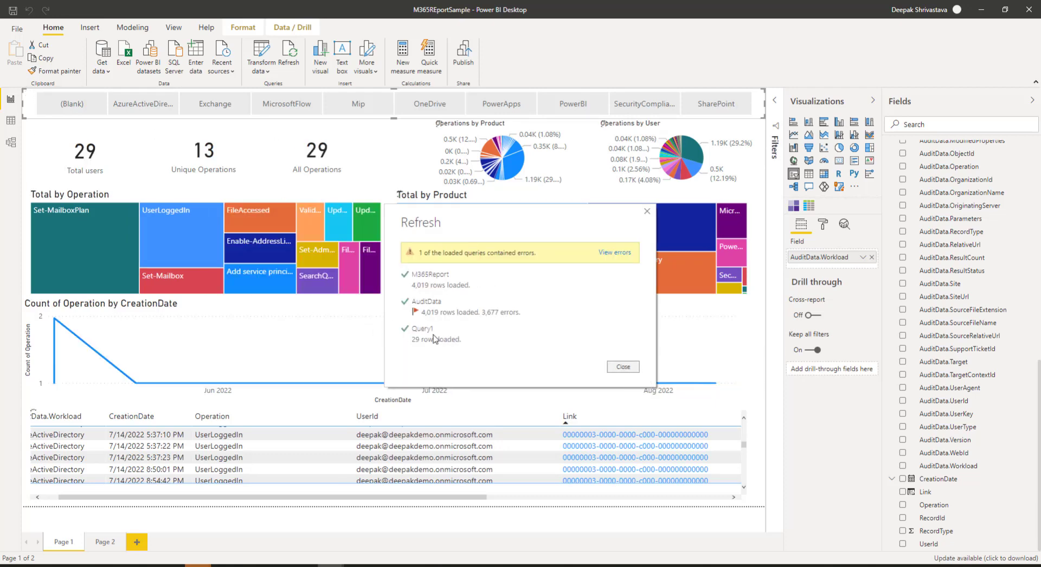
{"action": "left_click", "coordinate": [623, 368]}
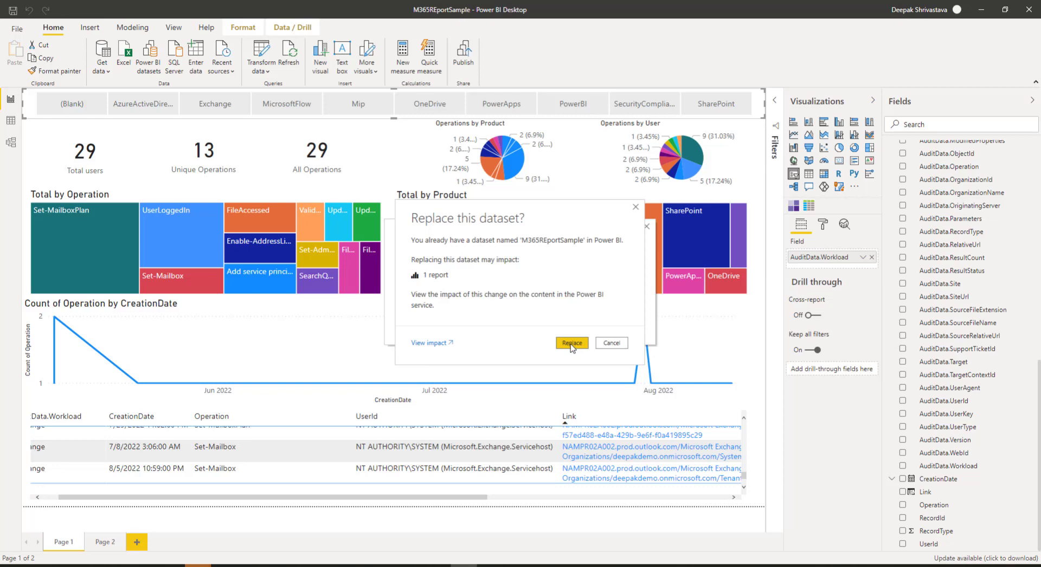
Step: Publish M365REportSample to Power BI, replacing the existing dataset, and switch to the published report in the browser
{"action": "left_click", "coordinate": [571, 344]}
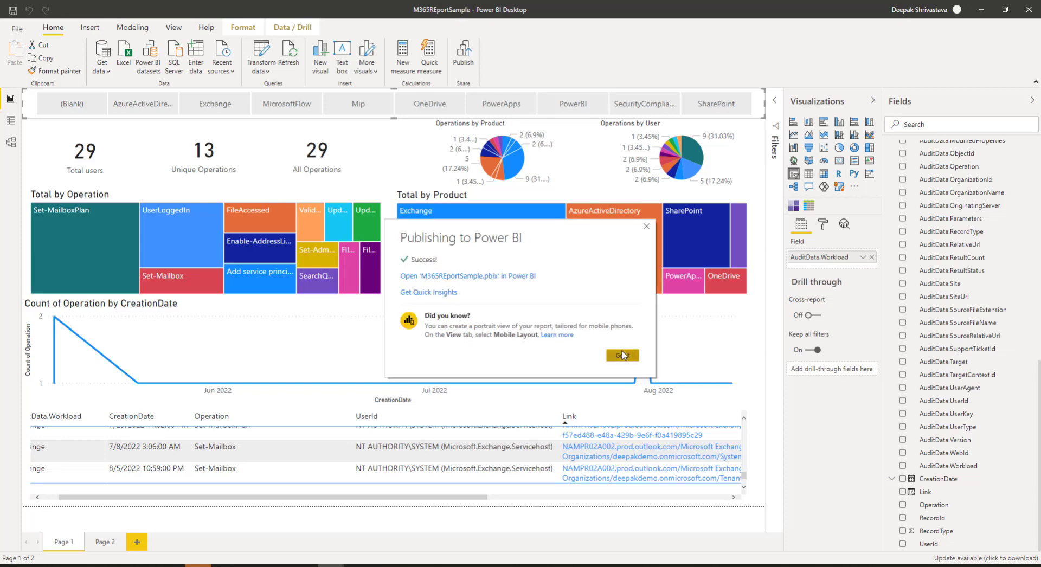
{"action": "left_click", "coordinate": [624, 354]}
{"action": "mouse_move", "coordinate": [304, 566]}
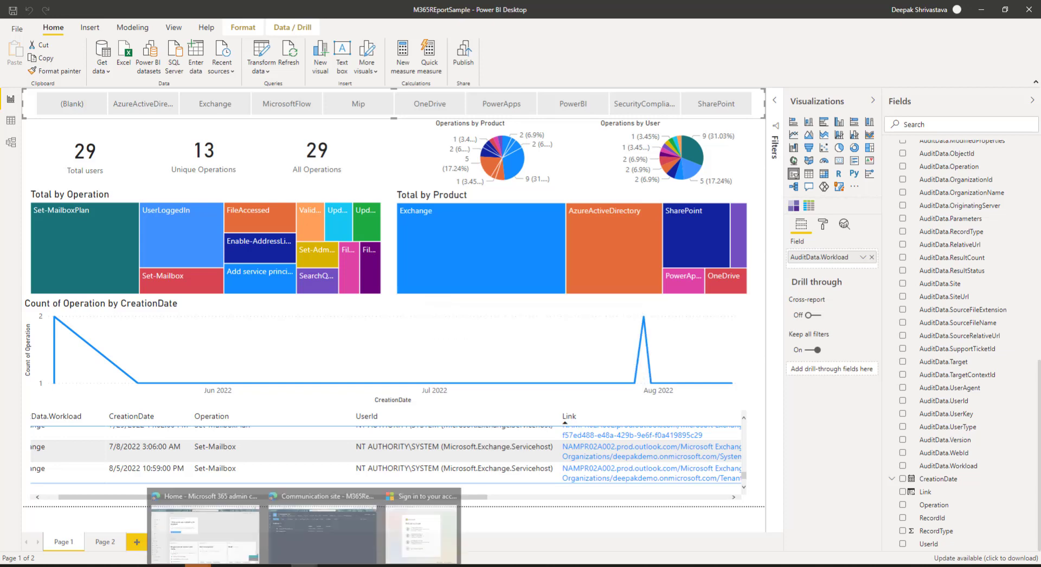
{"action": "left_click", "coordinate": [394, 547]}
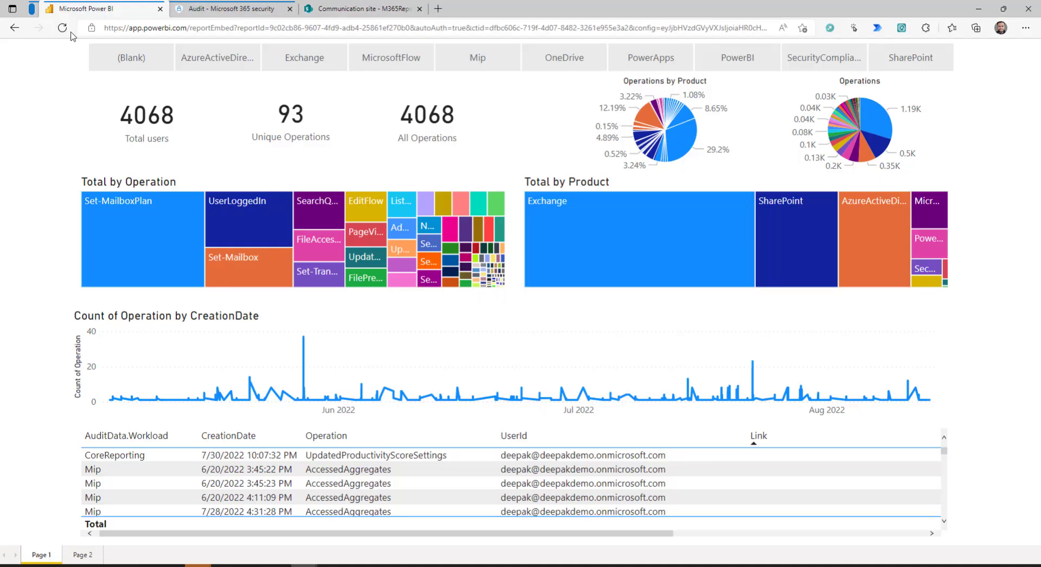